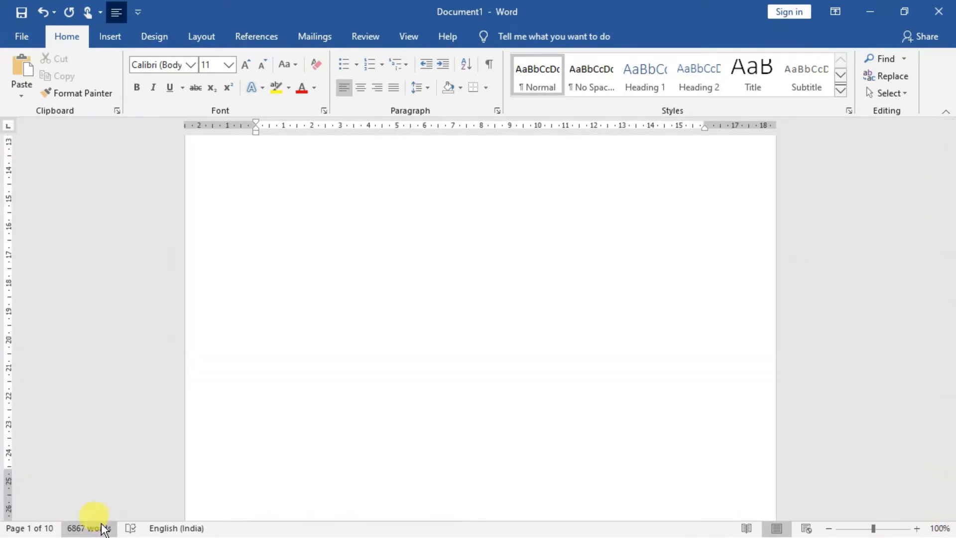
pyautogui.moveTo(949, 496); pyautogui.dragTo(950, 459)
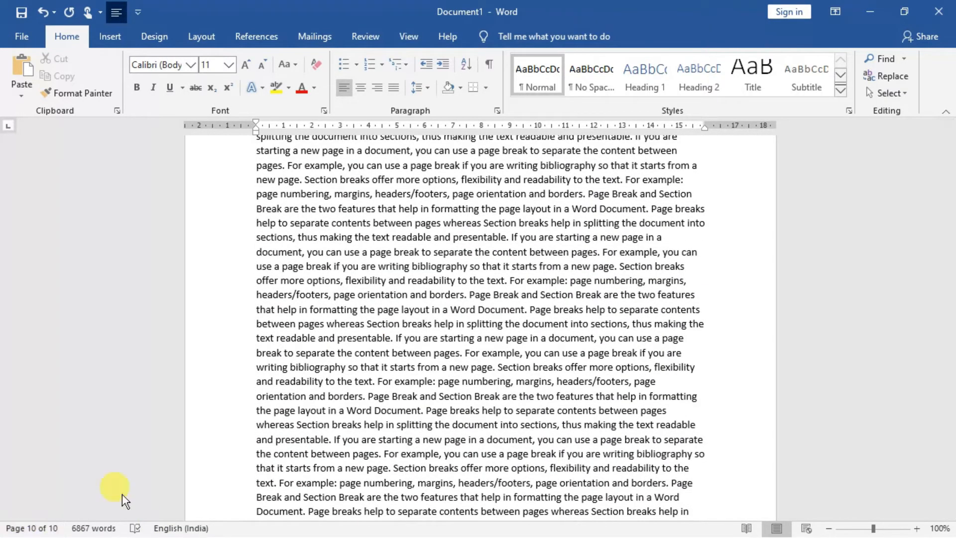
pyautogui.click(350, 483)
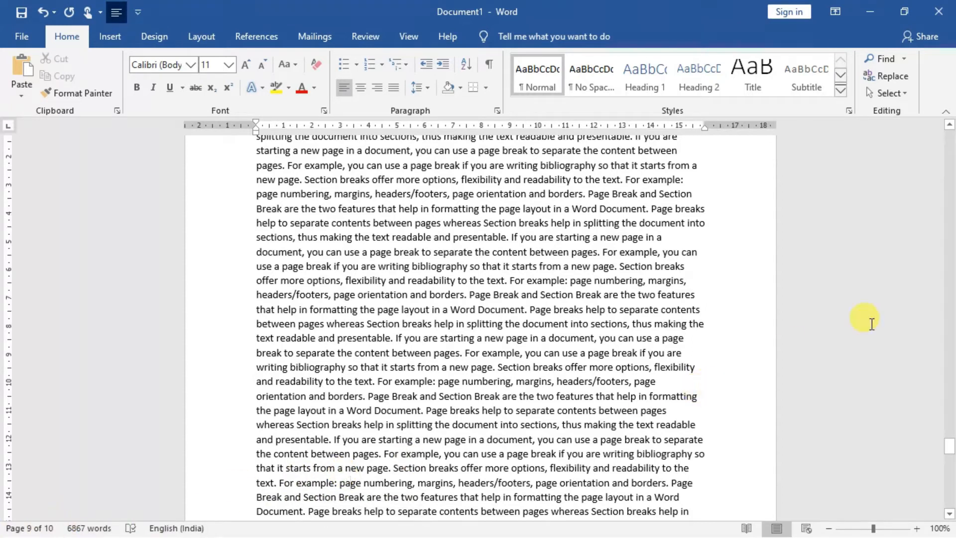
pyautogui.moveTo(949, 445); pyautogui.dragTo(949, 133)
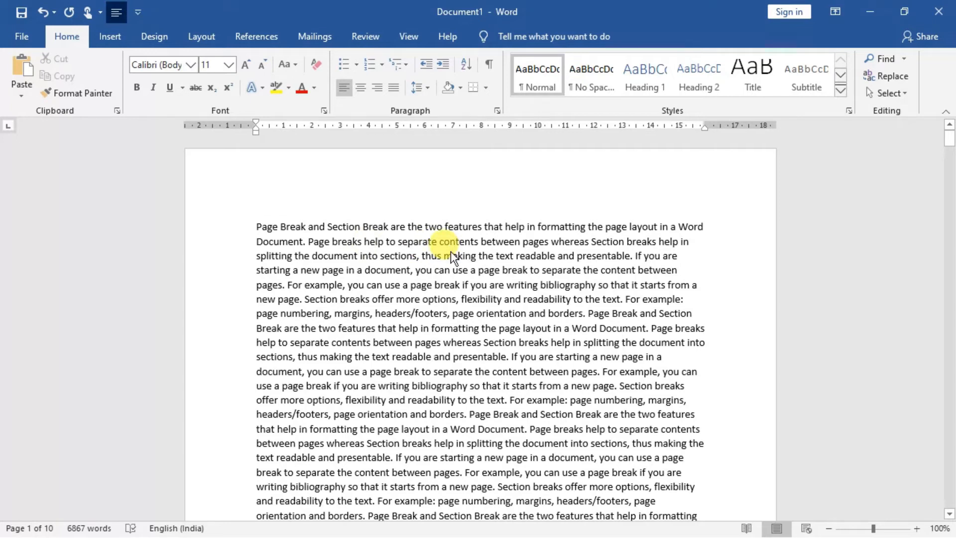
pyautogui.hotkey('ctrl', 'a')
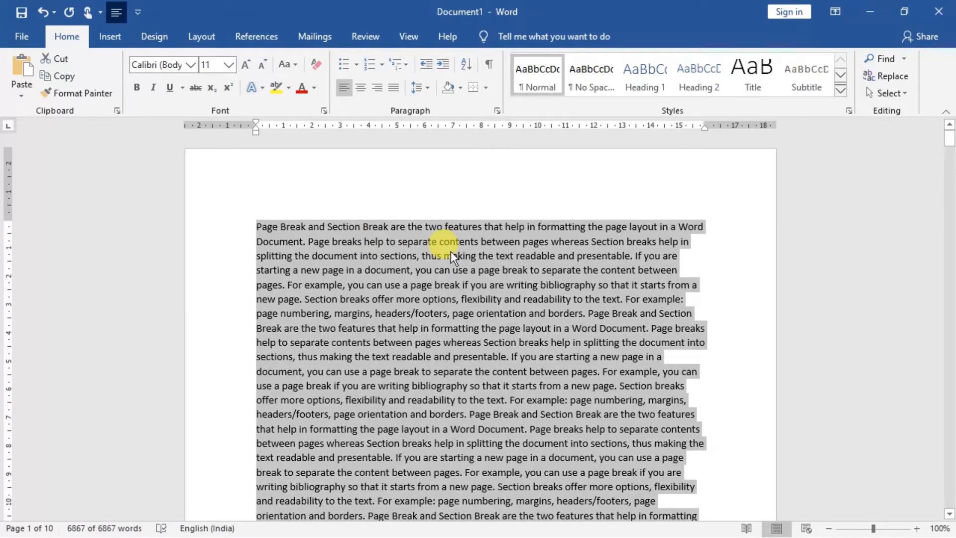
pyautogui.click(450, 251)
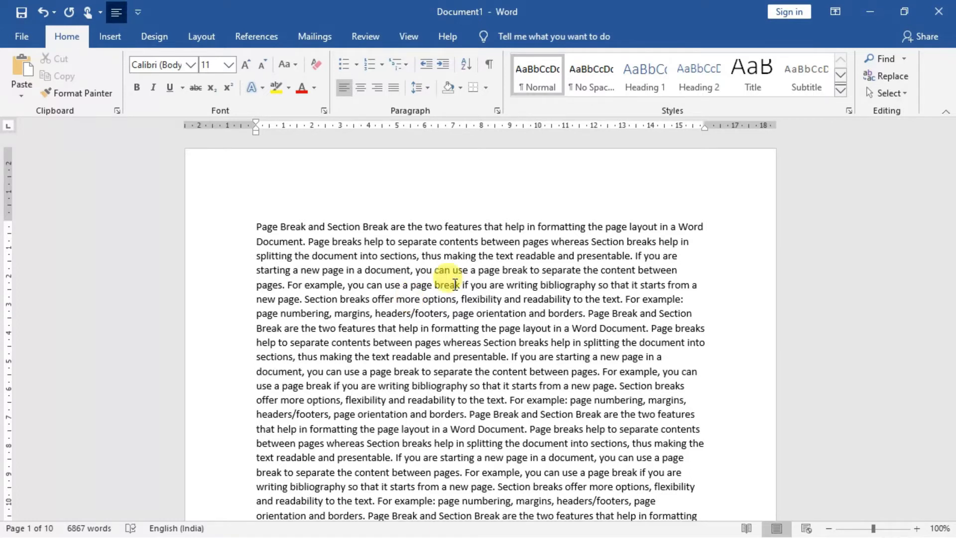
# Place the cursor before the first "For example:" in the opening paragraph and launch the On-Screen Keyboard with the Run command osk
pyautogui.click(622, 301)
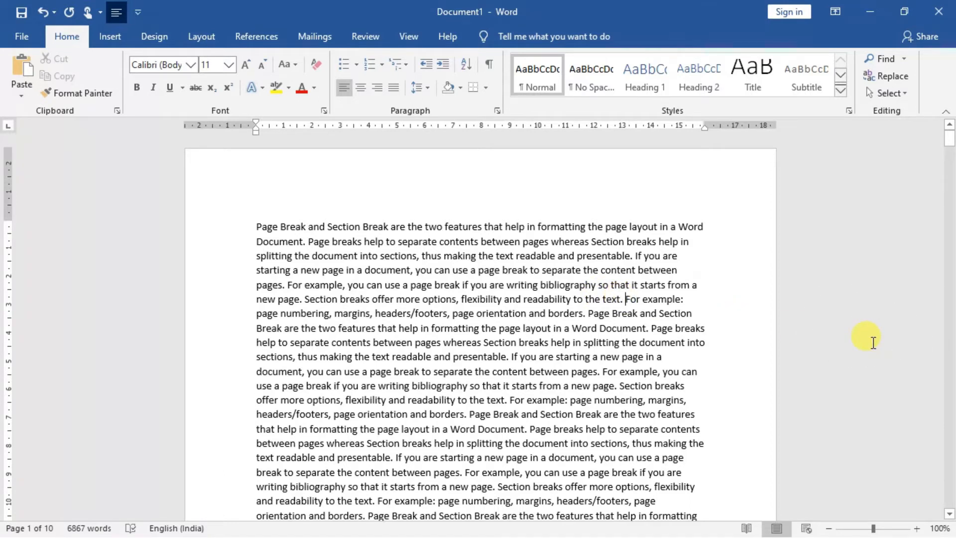
pyautogui.press('super+r')
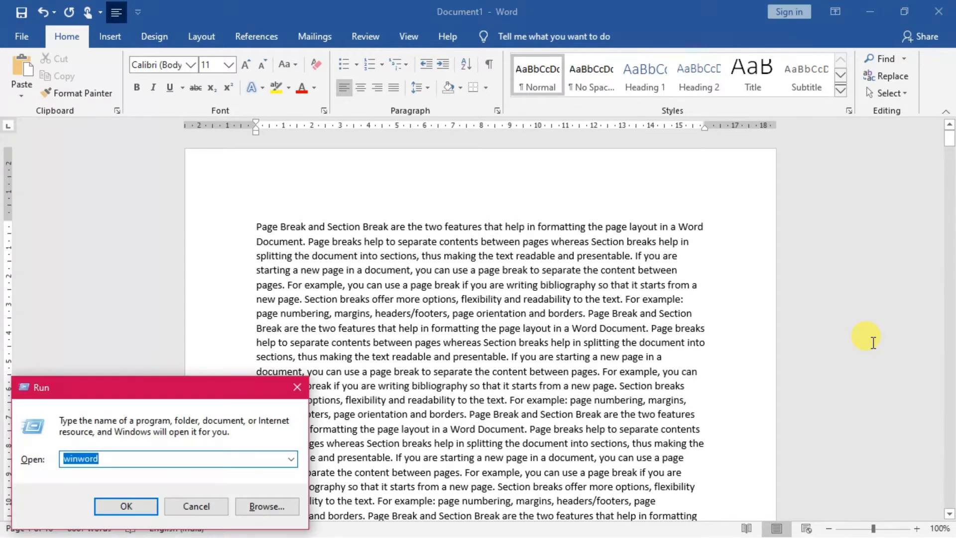
pyautogui.write('osk')
pyautogui.press('Return')
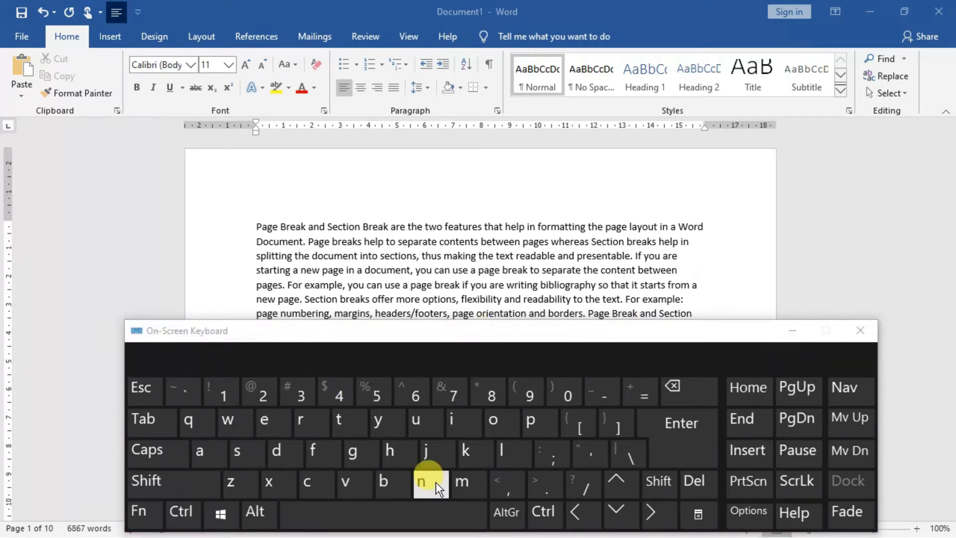
# Insert a page break before the first "For example:" in the opening paragraph, and minimise the On-Screen Keyboard
pyautogui.click(546, 513)
pyautogui.click(677, 446)
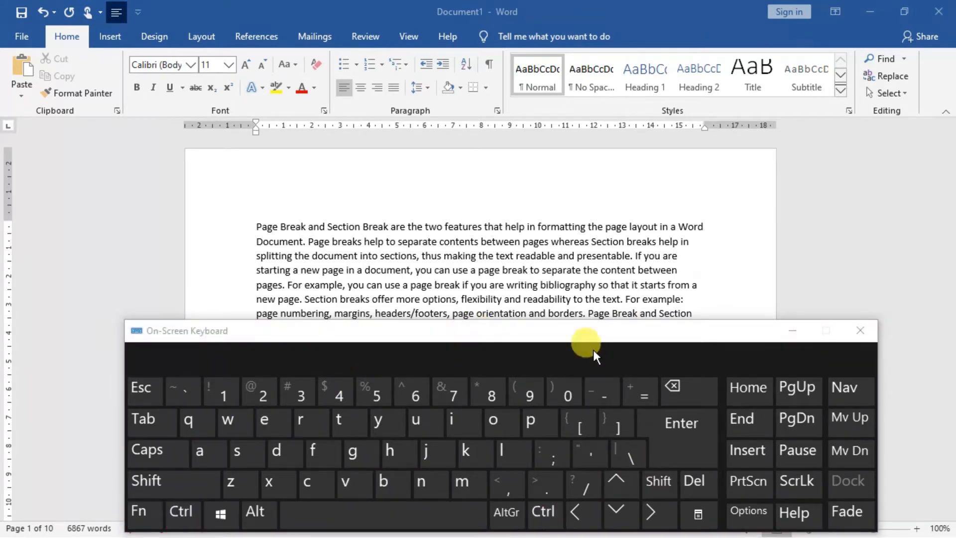
pyautogui.click(628, 300)
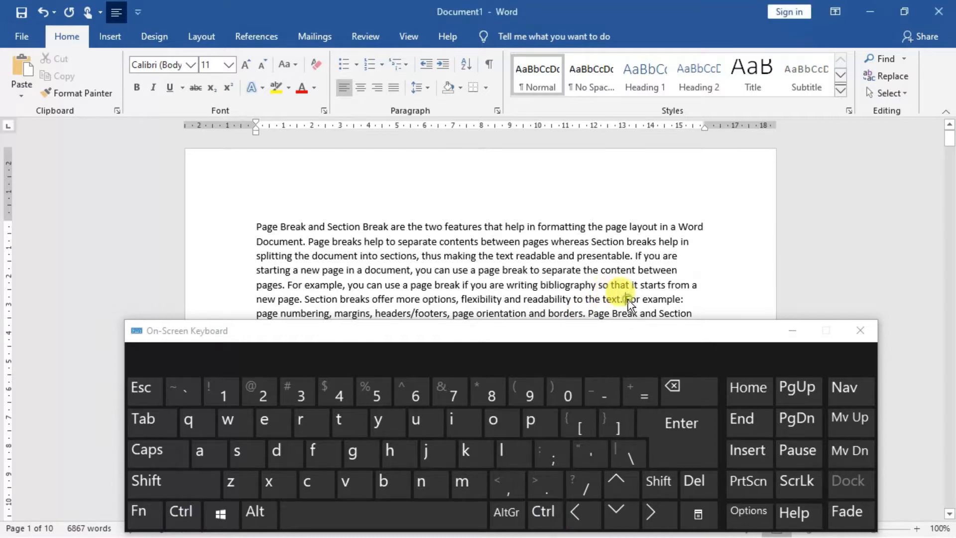
pyautogui.press('ctrl')
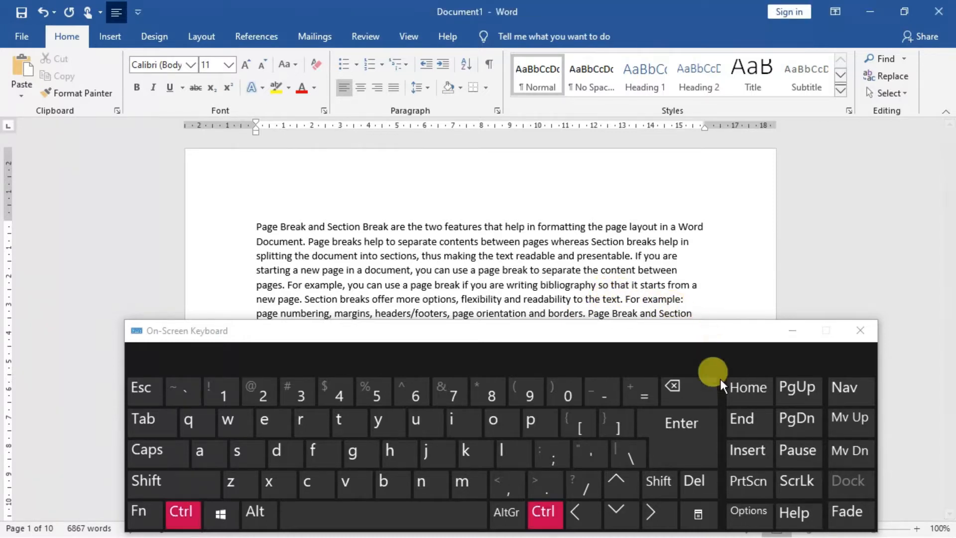
pyautogui.click(694, 425)
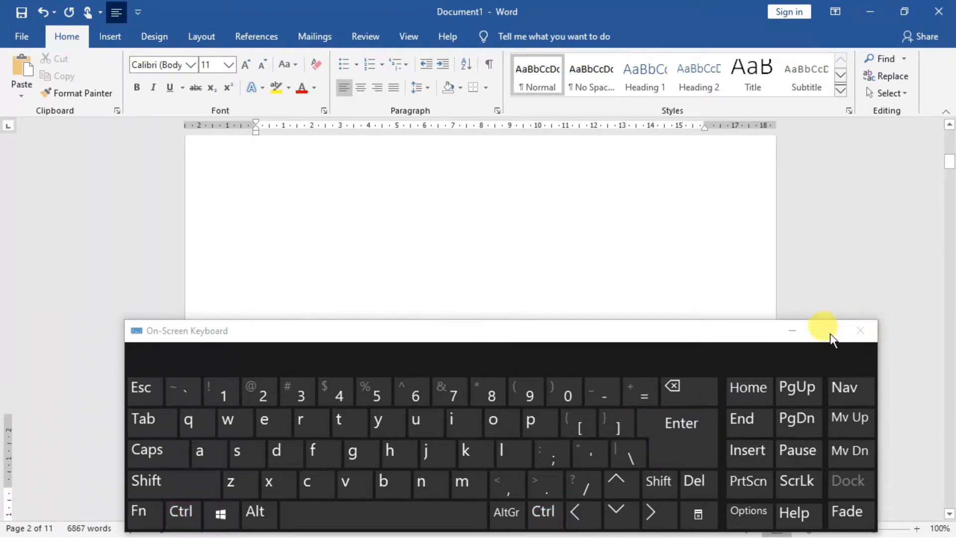
pyautogui.click(788, 329)
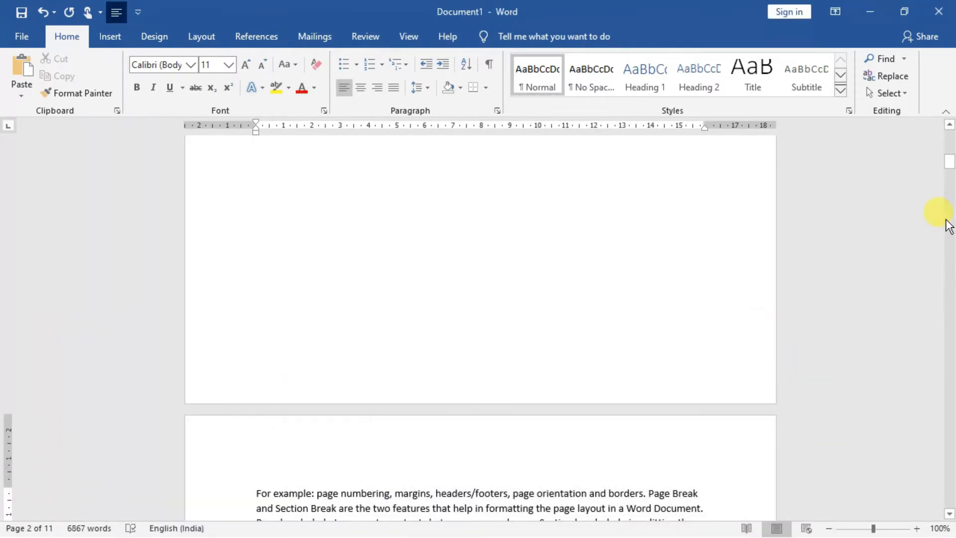
pyautogui.moveTo(950, 161); pyautogui.dragTo(948, 128)
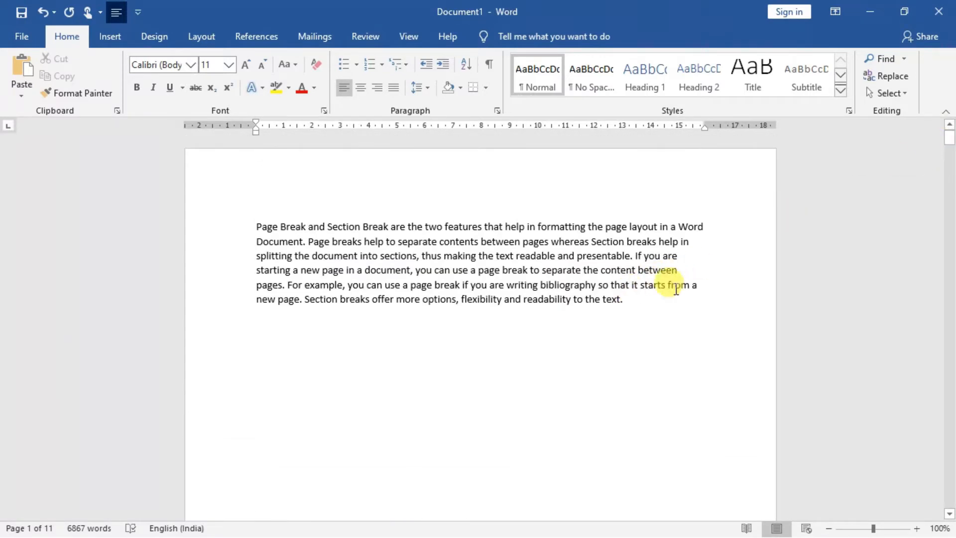
pyautogui.moveTo(946, 138)
pyautogui.mouseDown()
pyautogui.moveTo(953, 200)
pyautogui.moveTo(953, 139)
pyautogui.mouseUp()
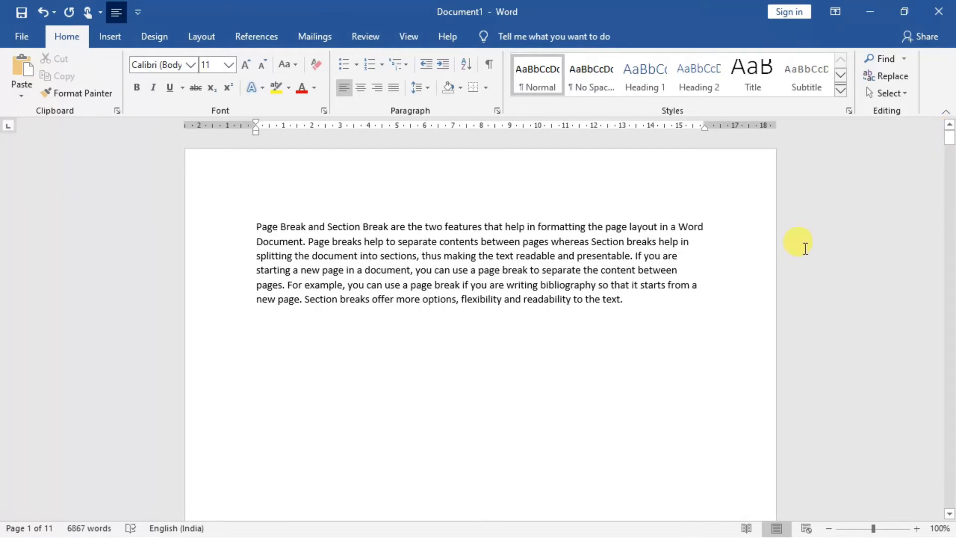
# Delete the page break after "readability to the text." and rejoin the following text to the same paragraph
pyautogui.click(634, 299)
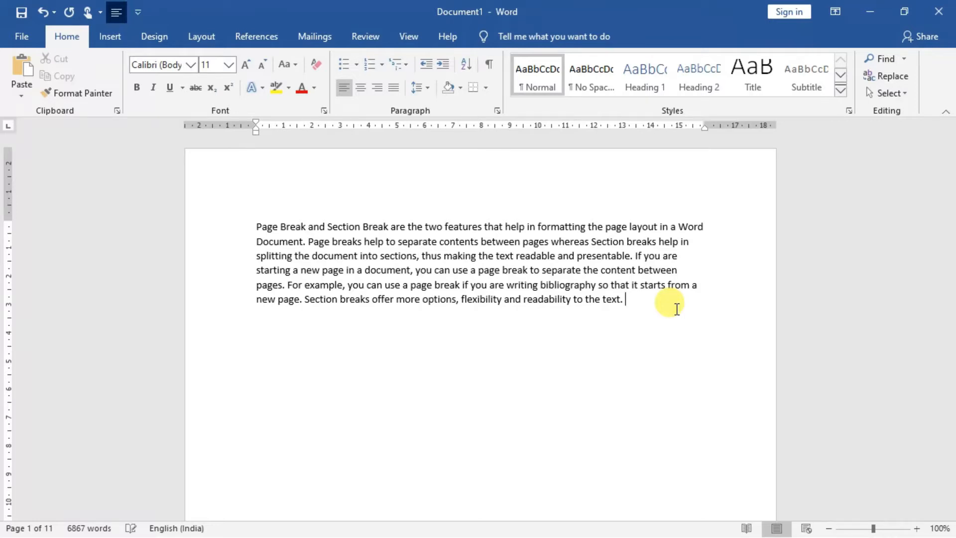
pyautogui.press('Delete')
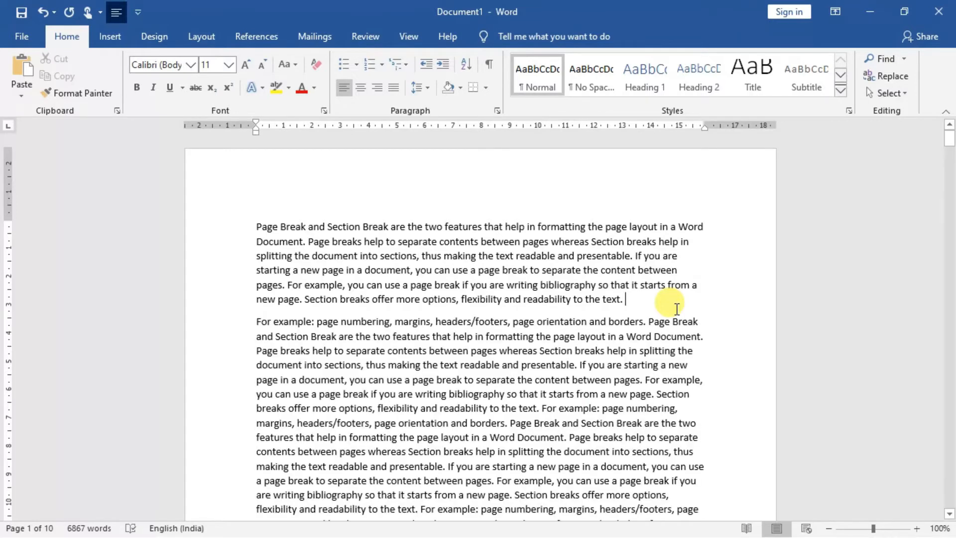
pyautogui.press('Delete')
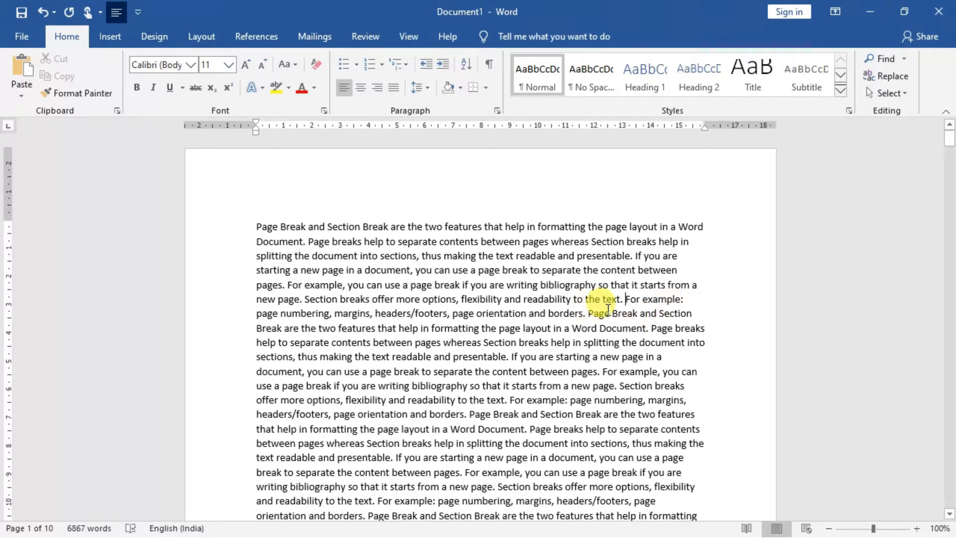
pyautogui.moveTo(652, 327); pyautogui.dragTo(705, 330)
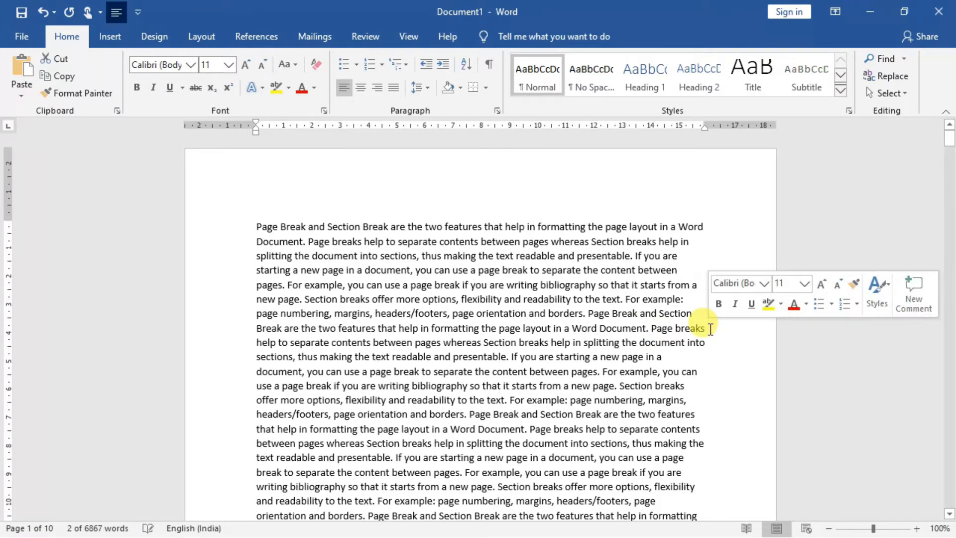
pyautogui.click(652, 327)
pyautogui.moveTo(655, 329); pyautogui.dragTo(690, 333)
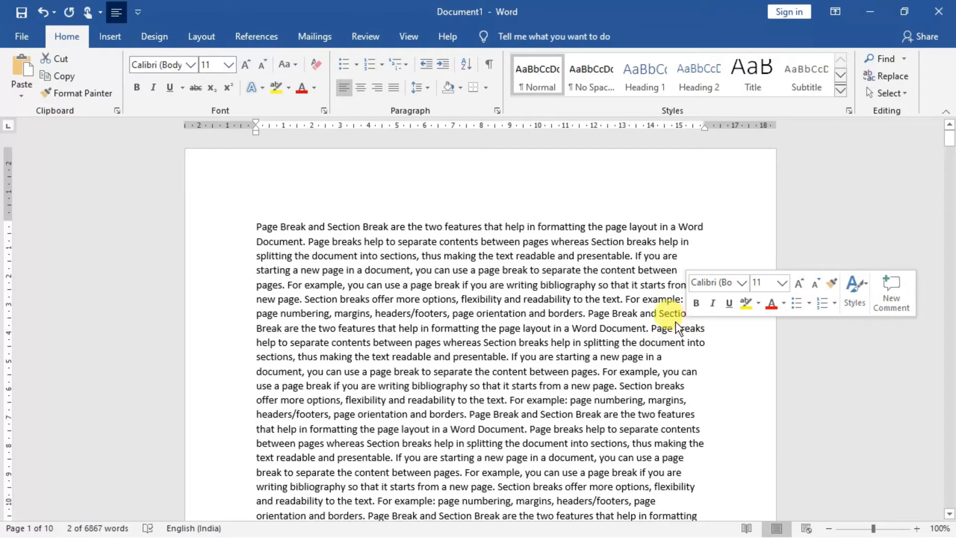
pyautogui.click(653, 330)
pyautogui.moveTo(654, 328); pyautogui.dragTo(694, 330)
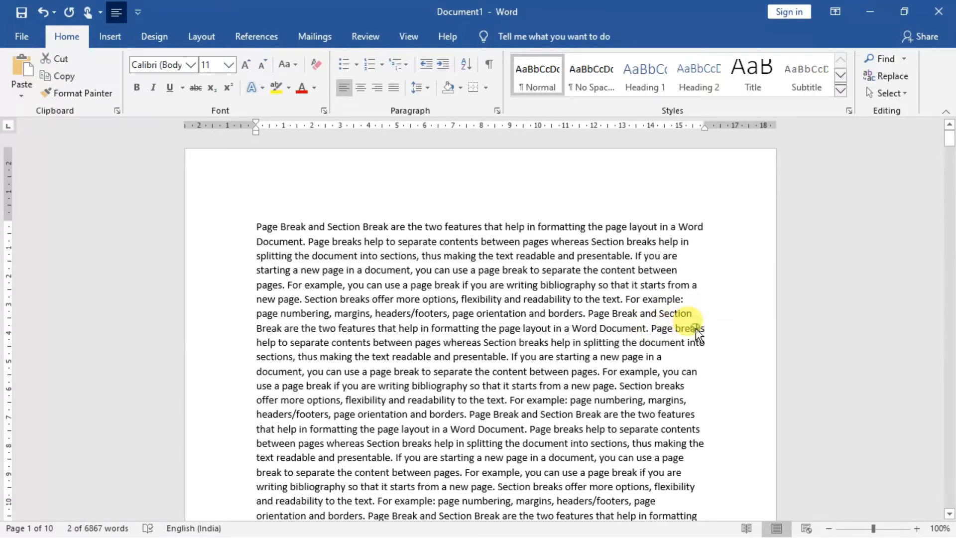
pyautogui.click(687, 328)
pyautogui.doubleClick(687, 328)
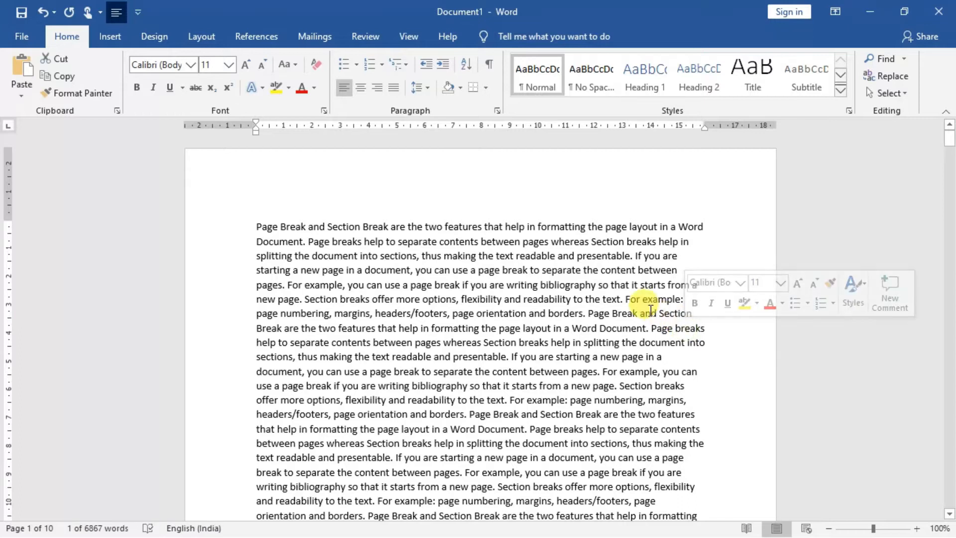
pyautogui.click(651, 310)
pyautogui.moveTo(590, 313); pyautogui.dragTo(653, 313)
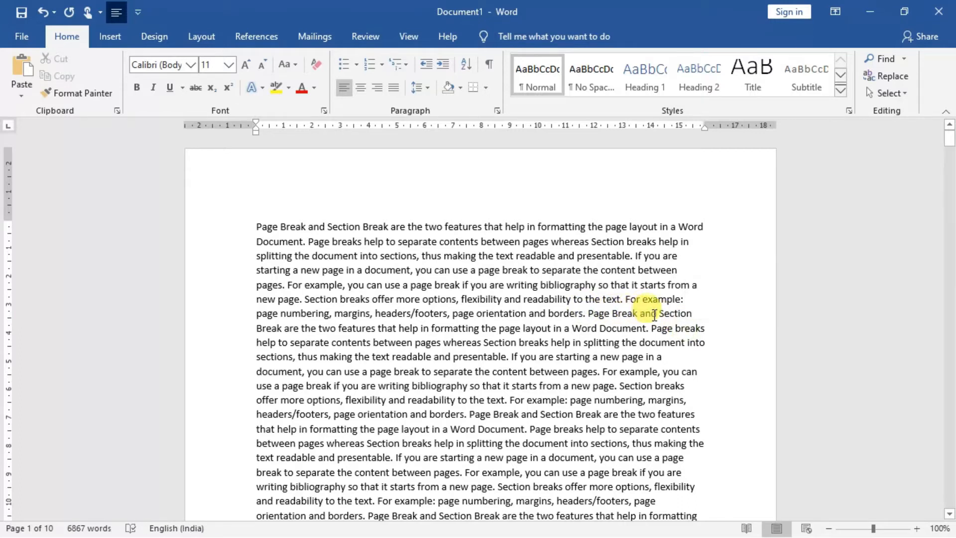
pyautogui.click(629, 304)
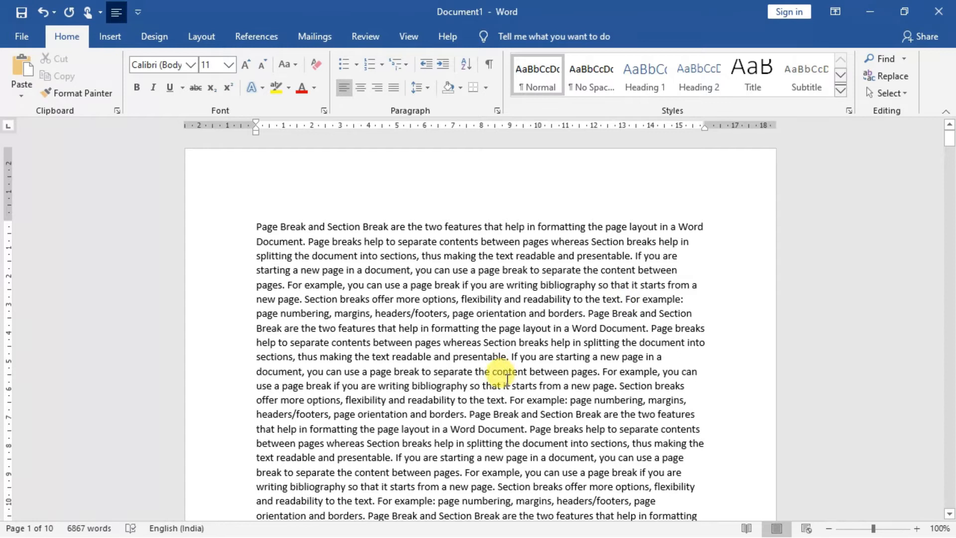
pyautogui.click(512, 353)
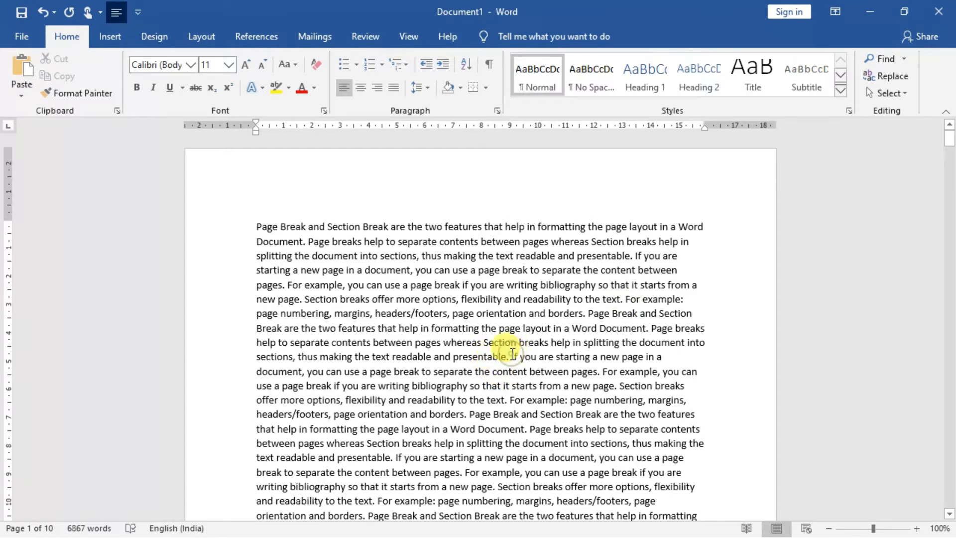
pyautogui.click(513, 354)
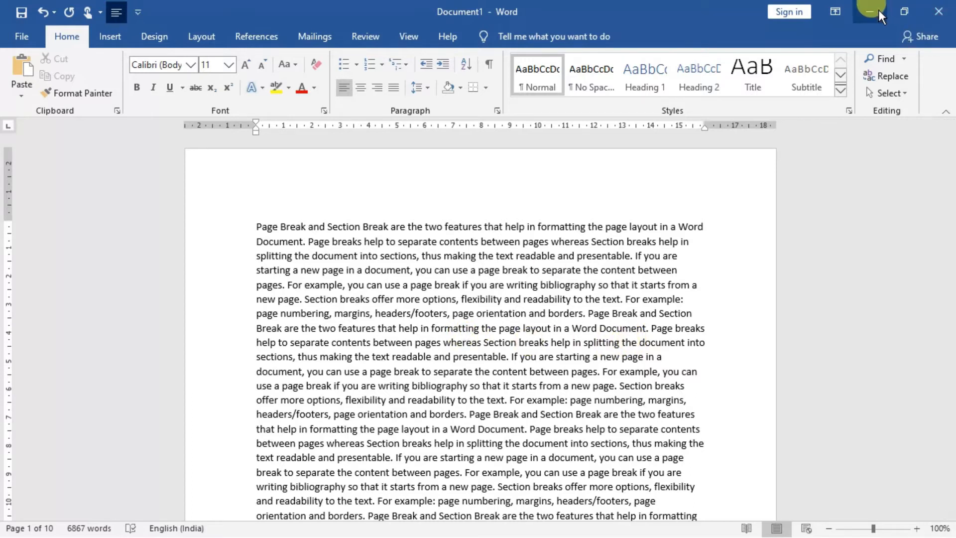
pyautogui.click(862, 10)
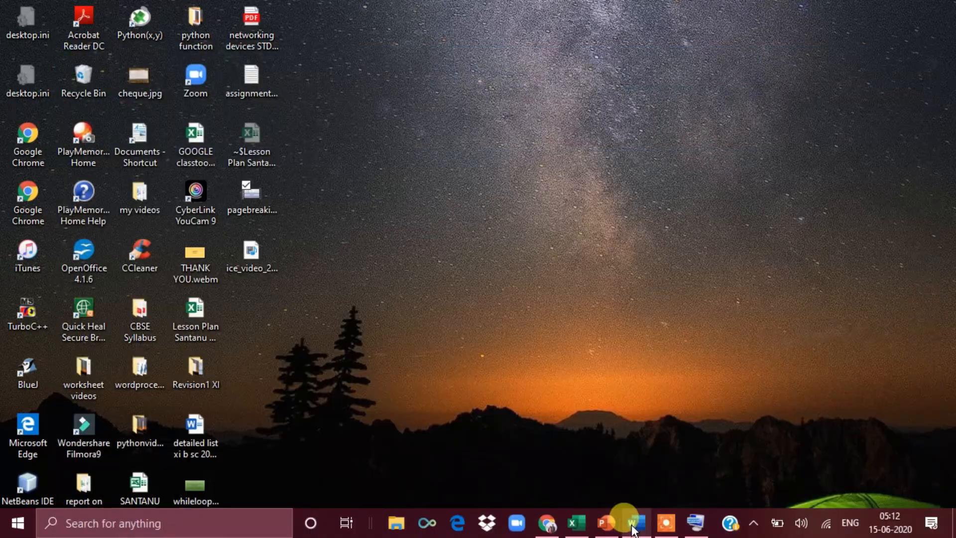
pyautogui.click(633, 529)
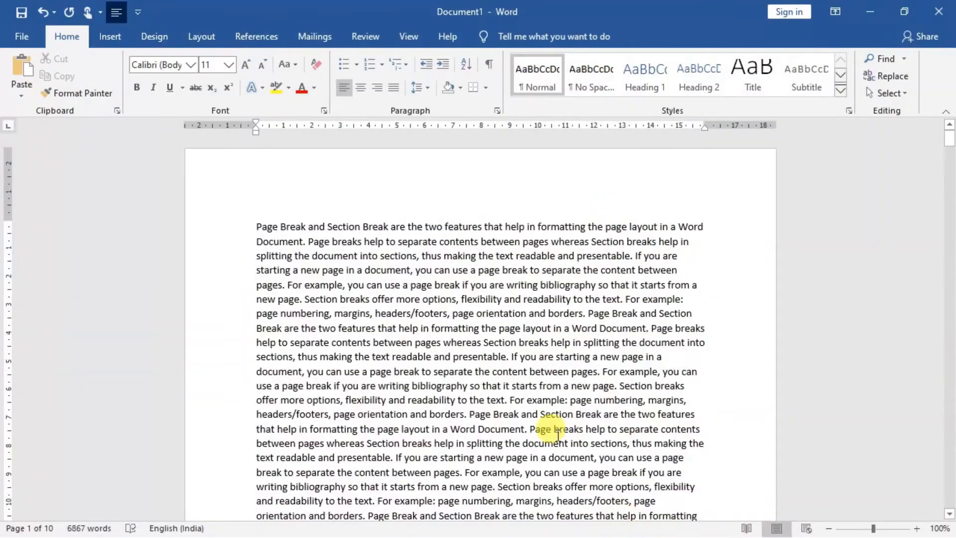
# Colour the characters "For exam" red in the sentence after "separate the content between pages."
pyautogui.click(603, 372)
pyautogui.click(603, 372)
pyautogui.moveTo(602, 371); pyautogui.dragTo(641, 371)
pyautogui.click(661, 371)
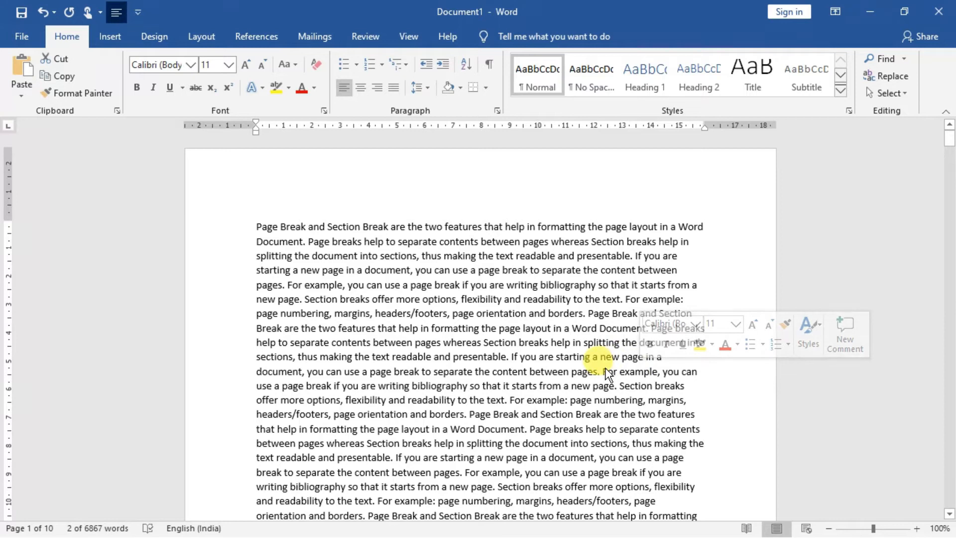
pyautogui.click(731, 348)
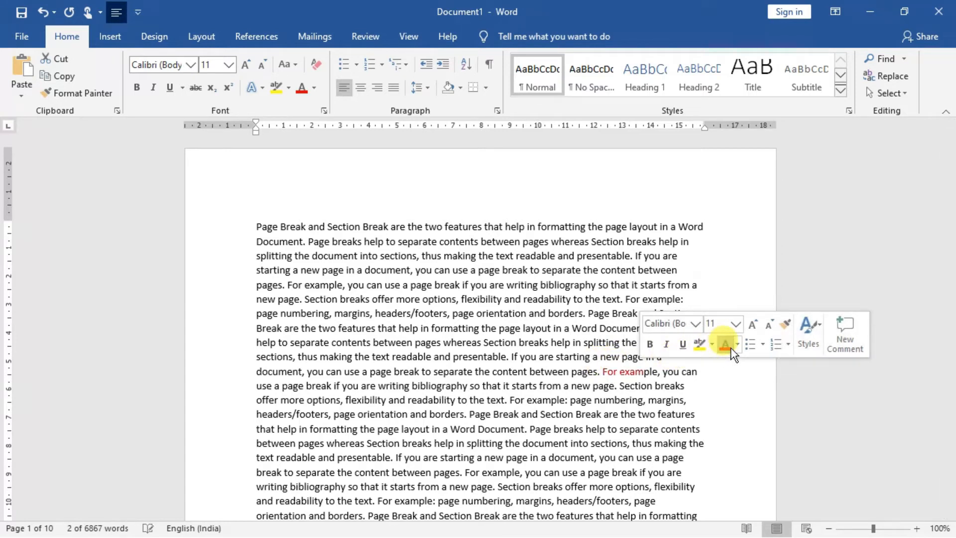
pyautogui.click(647, 372)
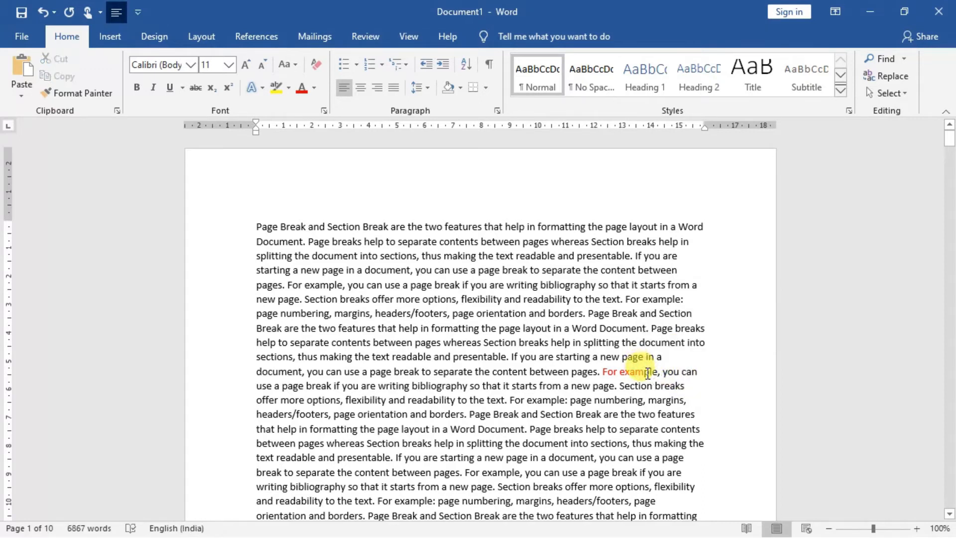
pyautogui.doubleClick(648, 372)
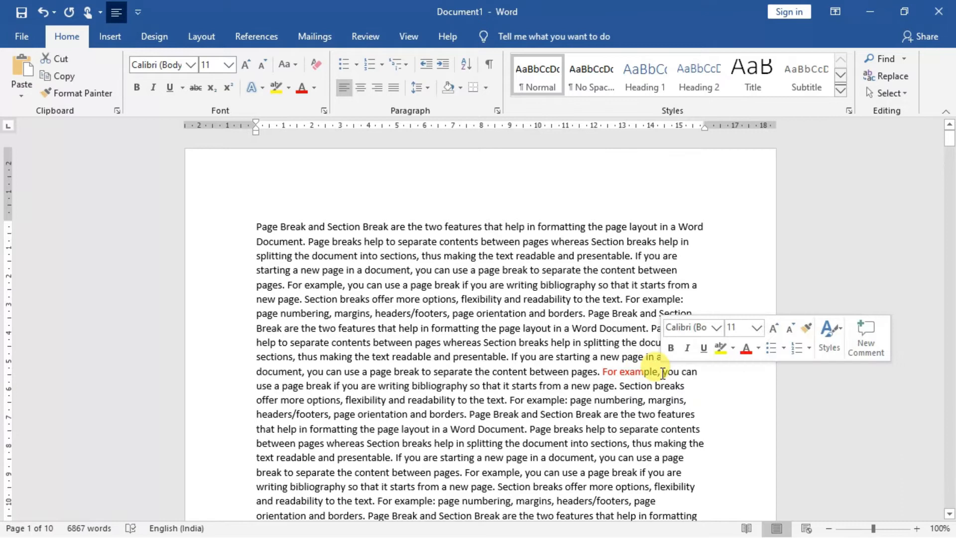
# Insert a page break before the red "For example," using the layout break options
pyautogui.click(605, 371)
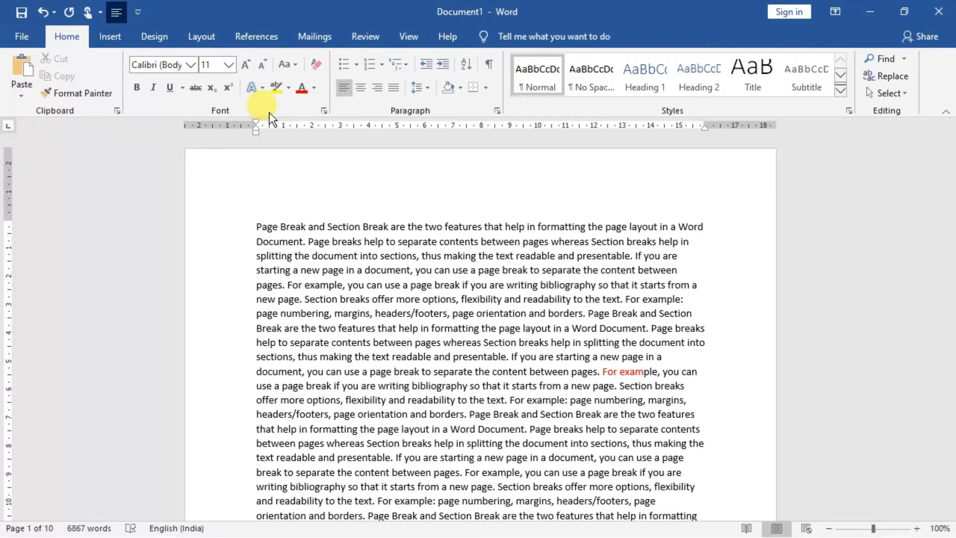
pyautogui.click(206, 39)
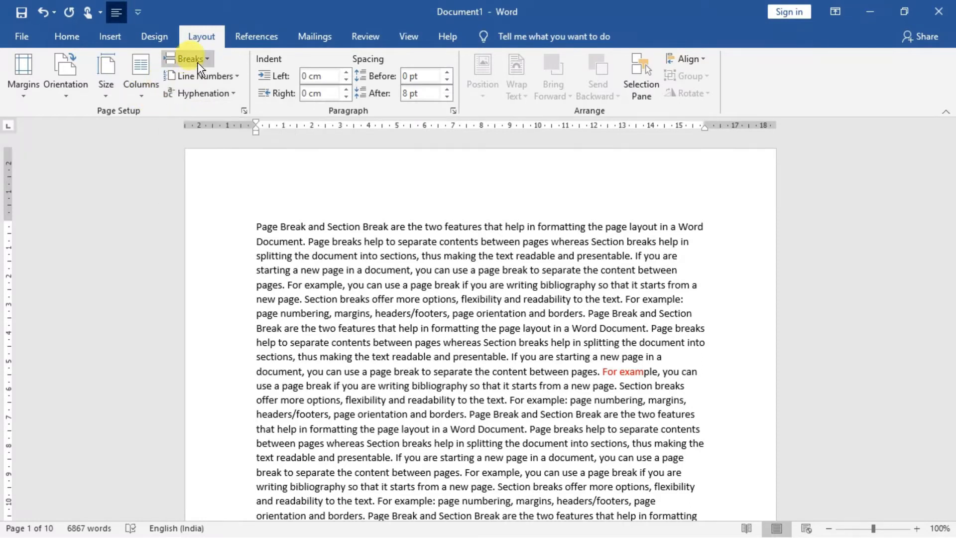
pyautogui.click(198, 58)
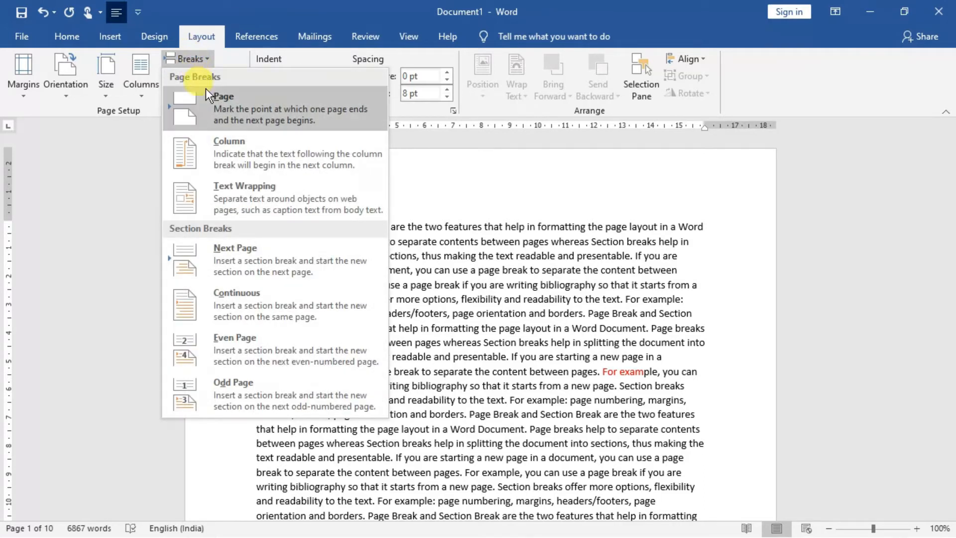
pyautogui.click(220, 114)
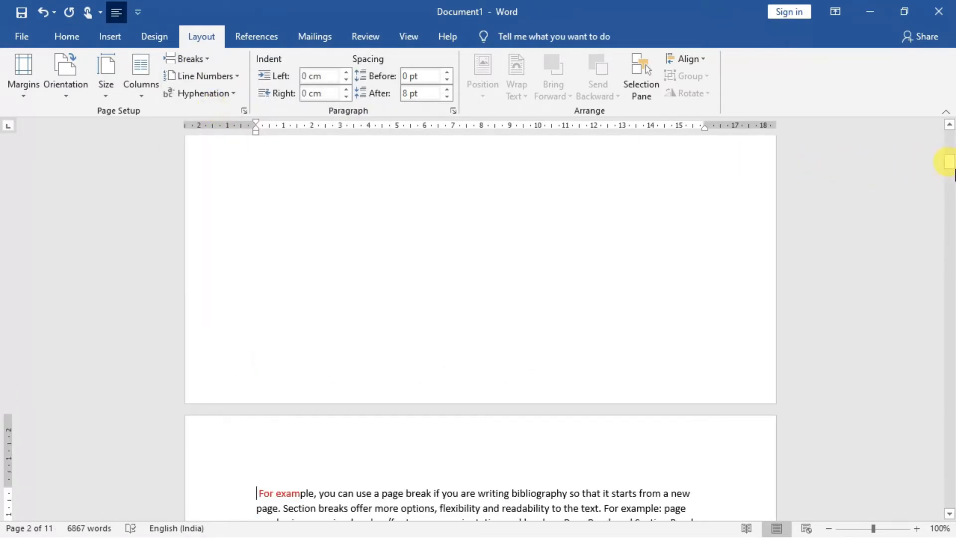
# Reveal the formatting marks, delete the page break after "separate the content between pages.", rejoin the text, and hide the marks again
pyautogui.moveTo(951, 165); pyautogui.dragTo(951, 142)
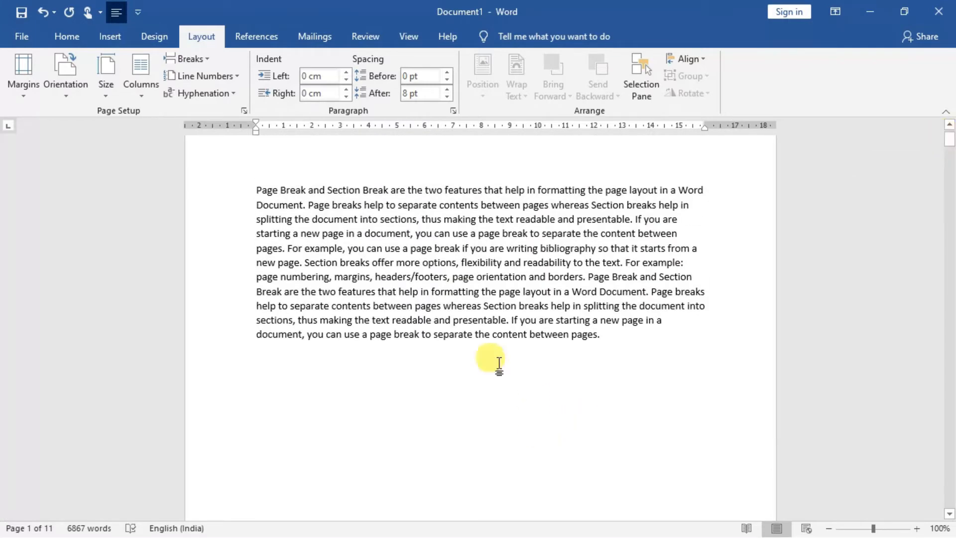
pyautogui.click(72, 34)
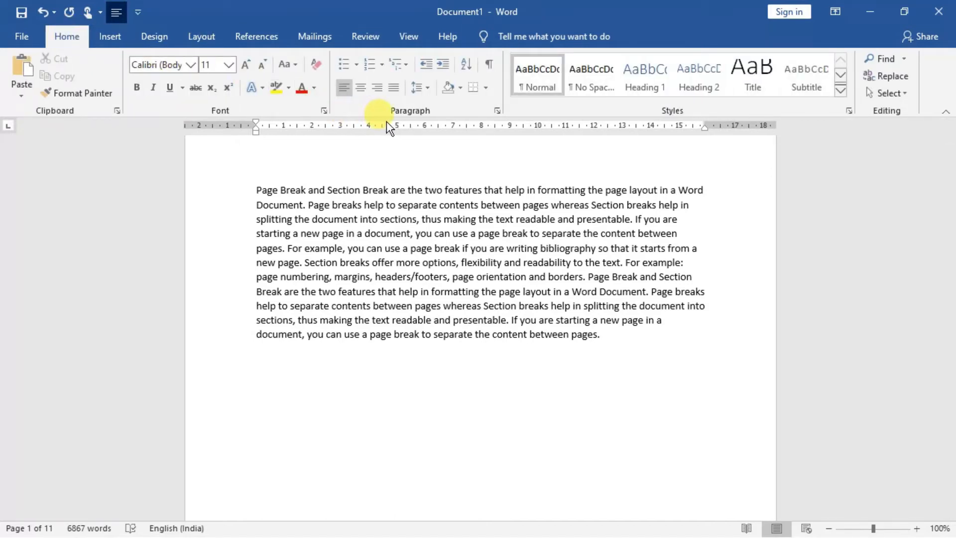
pyautogui.click(489, 64)
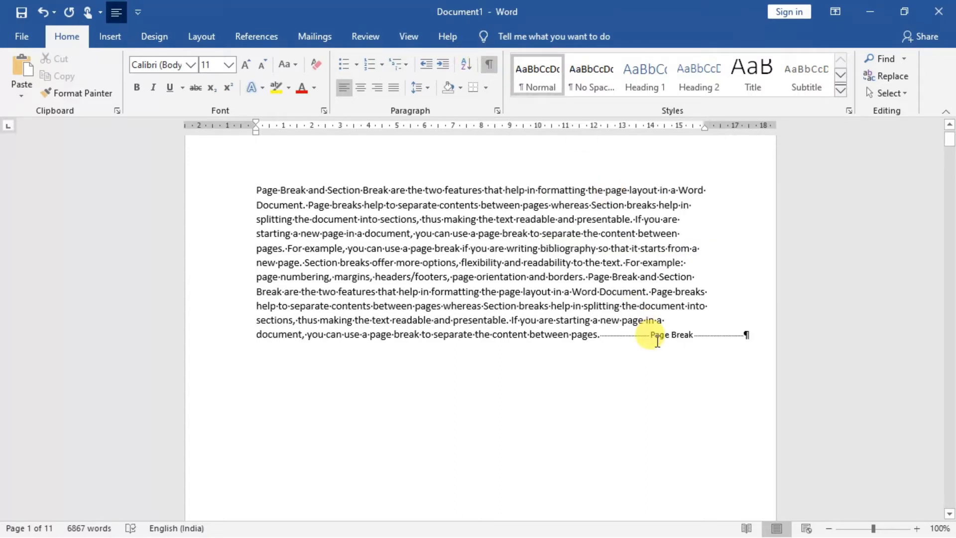
pyautogui.click(603, 334)
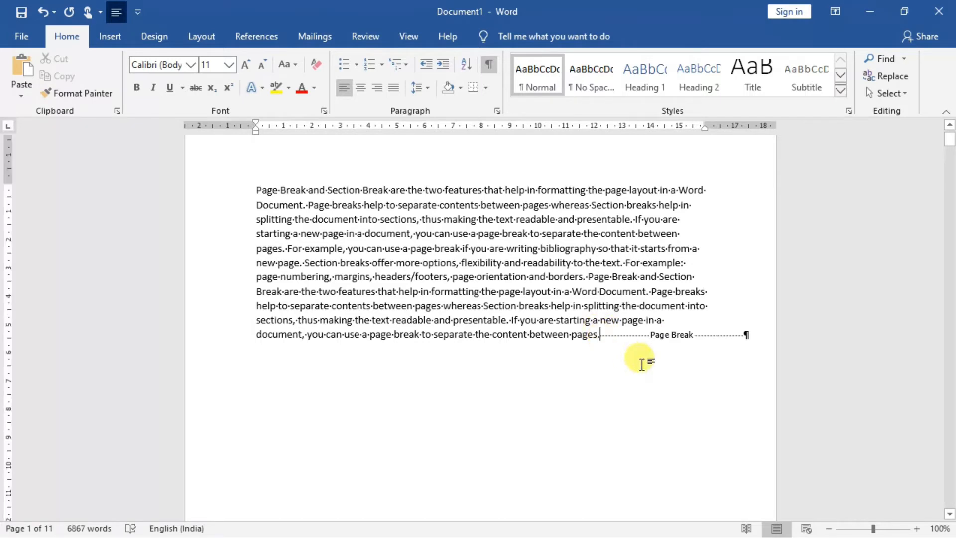
pyautogui.press('Delete')
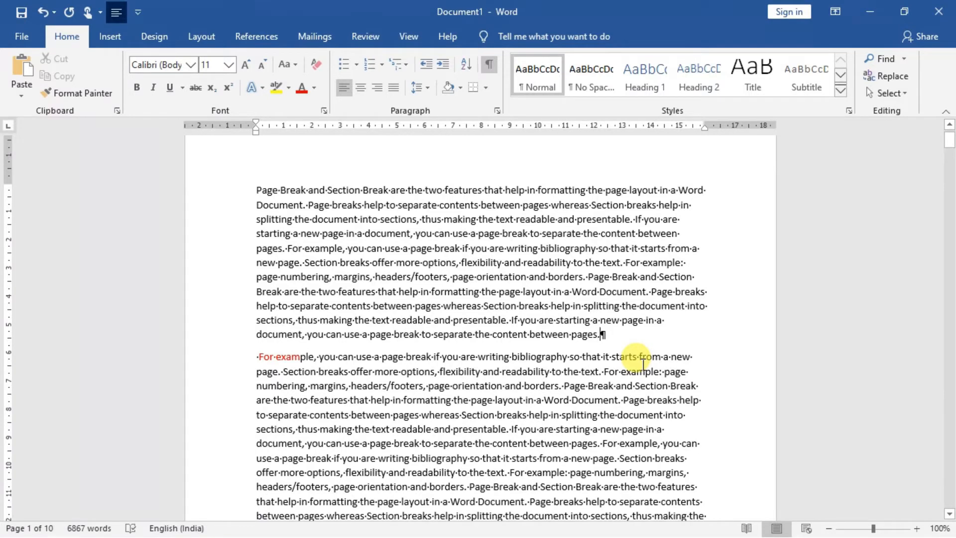
pyautogui.press('Delete')
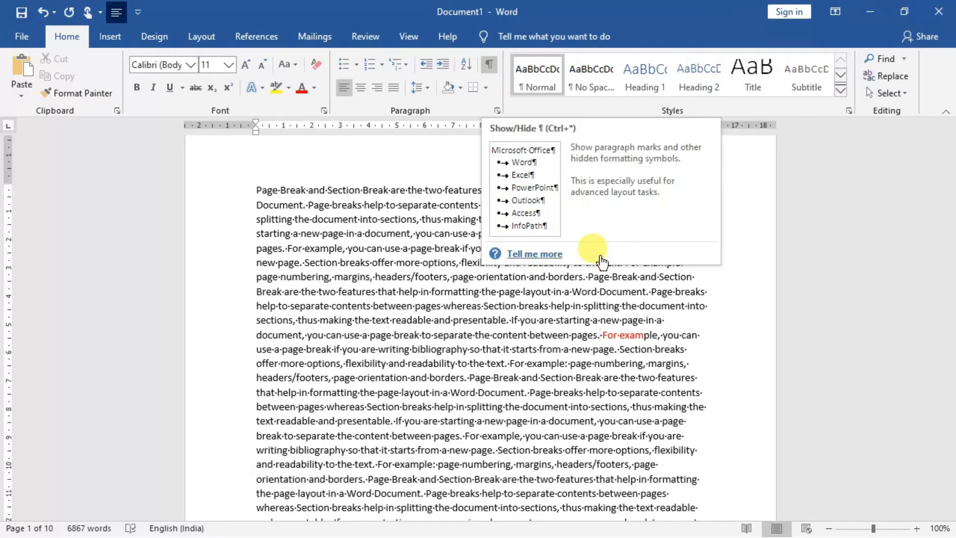
pyautogui.click(489, 65)
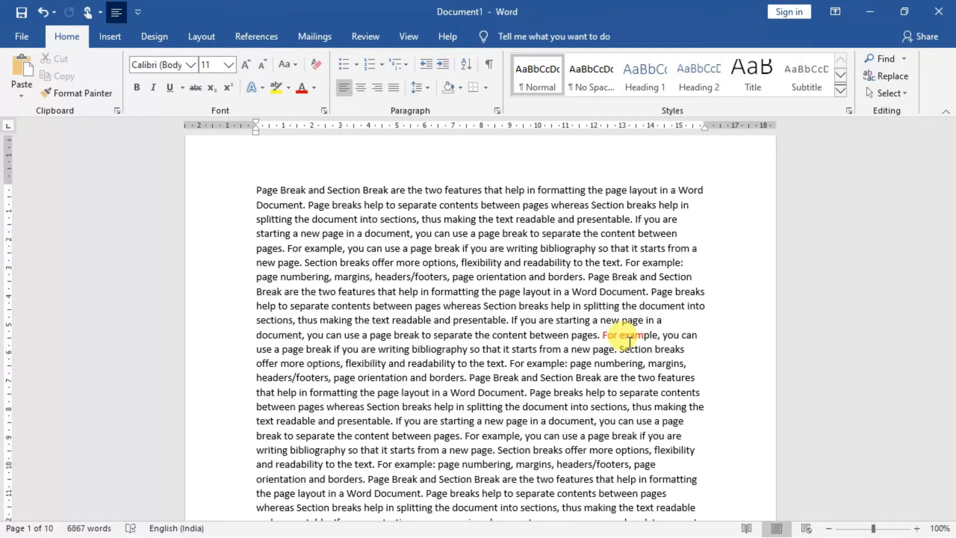
# Format the whole partly red phrase "For example," in red and bold
pyautogui.moveTo(603, 334); pyautogui.dragTo(662, 329)
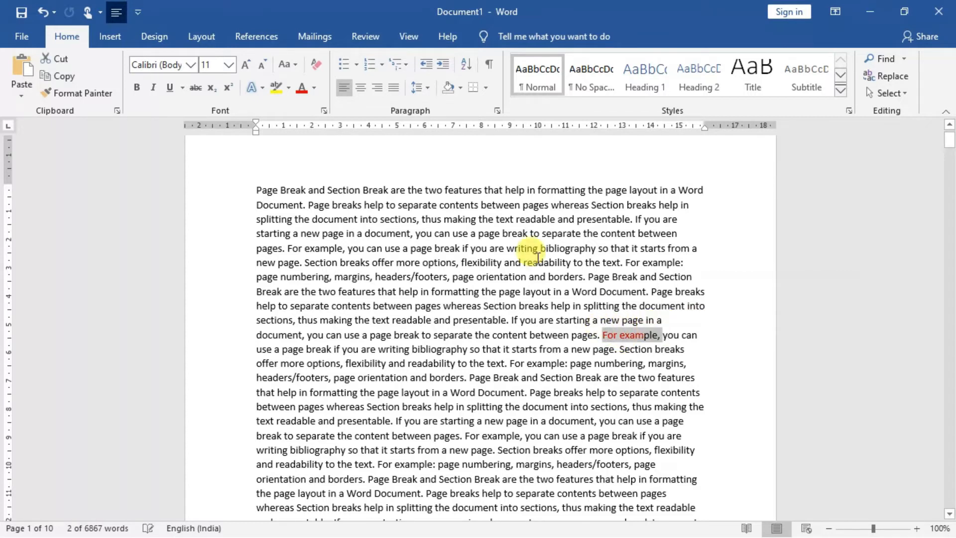
pyautogui.click(304, 89)
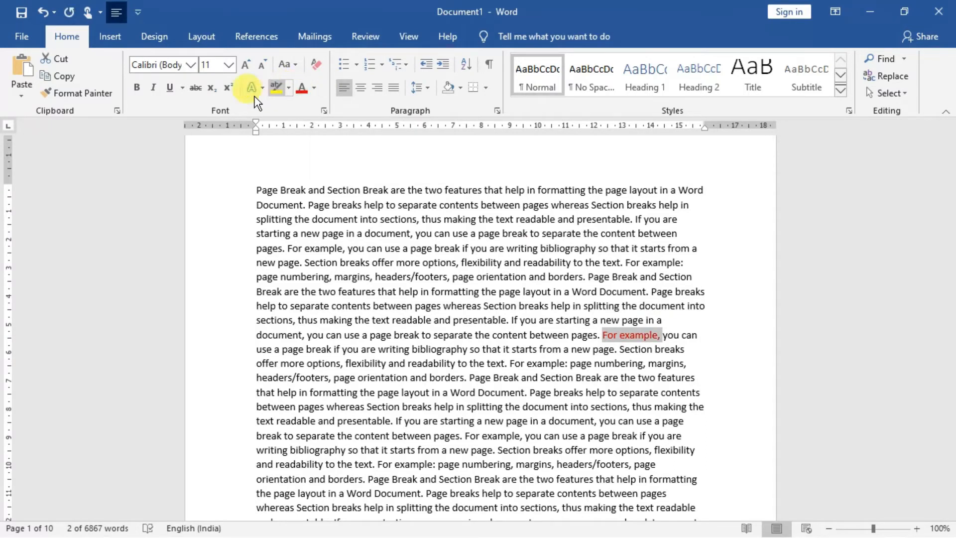
pyautogui.click(138, 88)
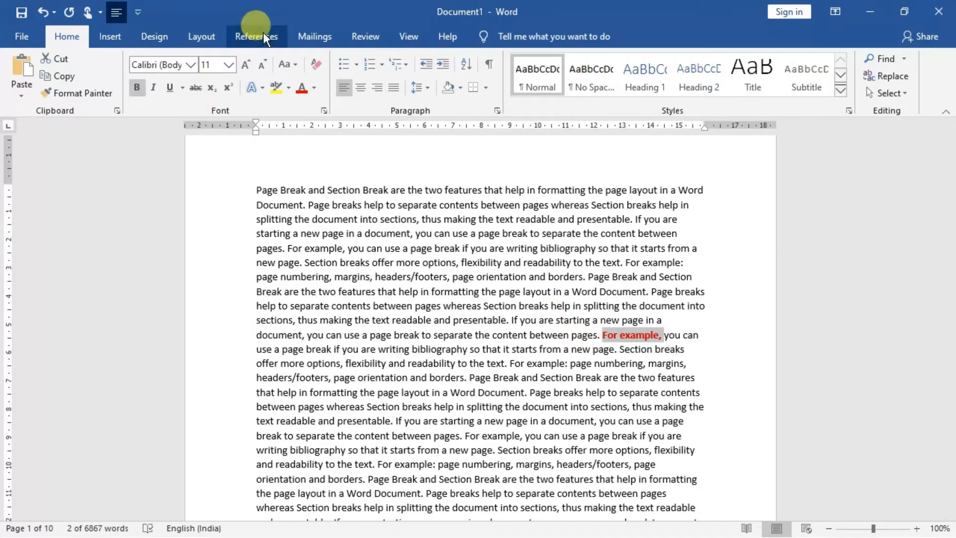
# Try to insert a page break while the red "For example," is selected, and undo it
pyautogui.click(201, 37)
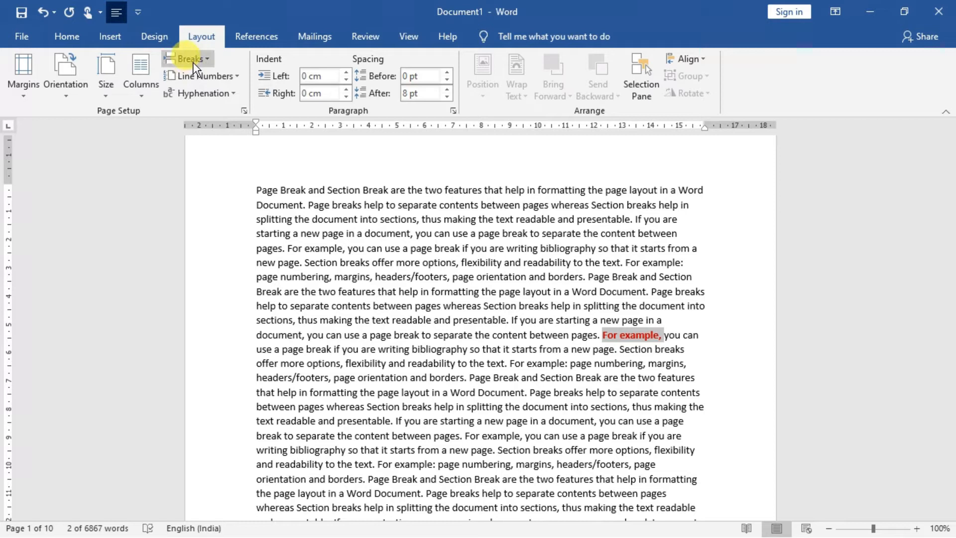
pyautogui.click(192, 60)
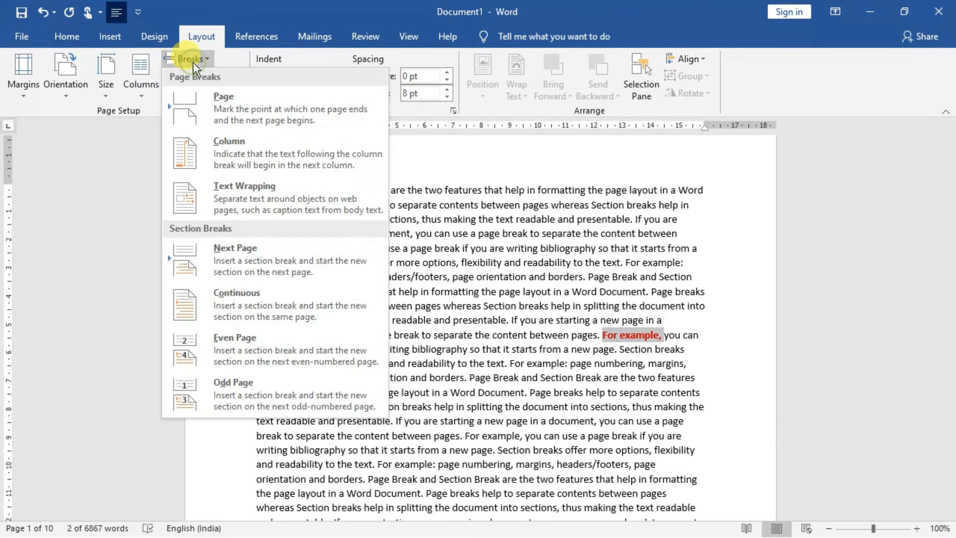
pyautogui.click(194, 102)
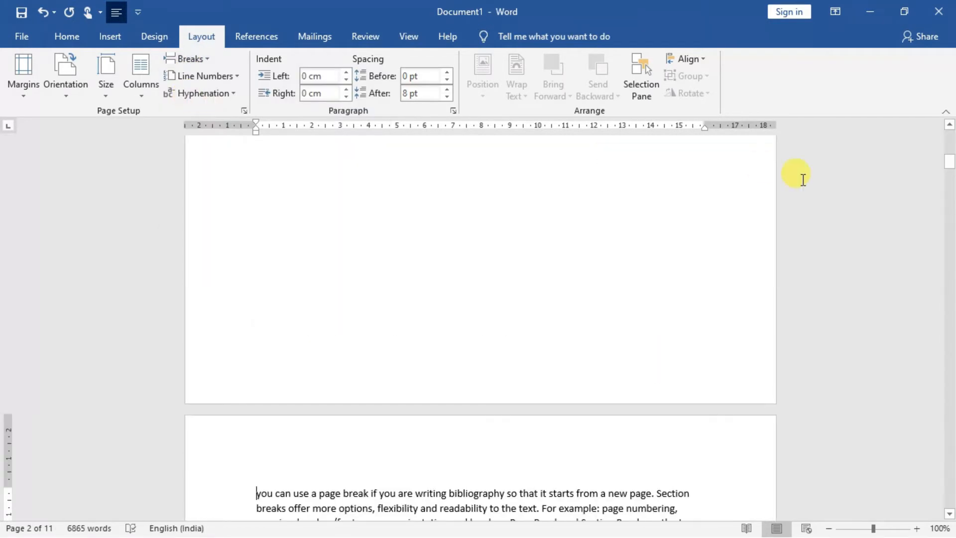
pyautogui.scroll(-1, 939, 197)
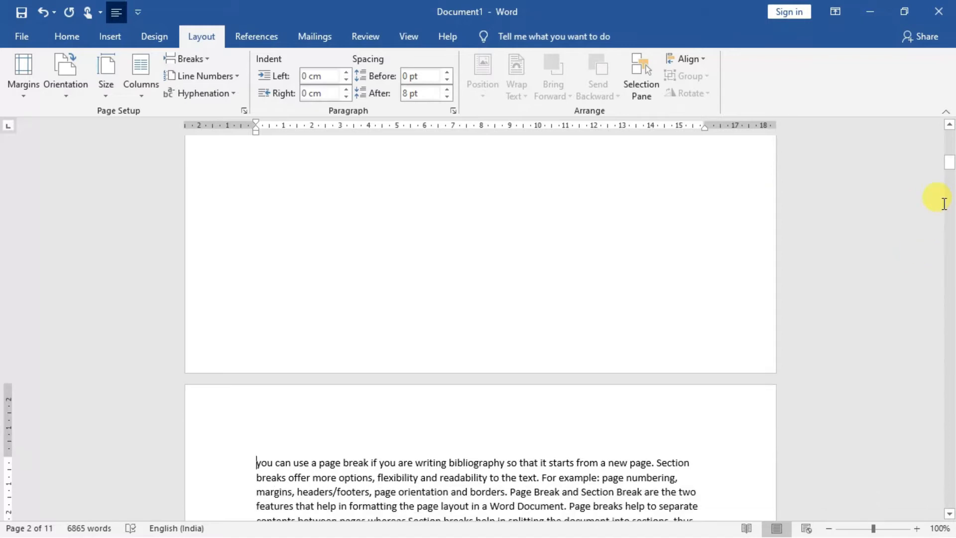
pyautogui.moveTo(953, 168); pyautogui.dragTo(952, 117)
pyautogui.hotkey('ctrl', 'z')
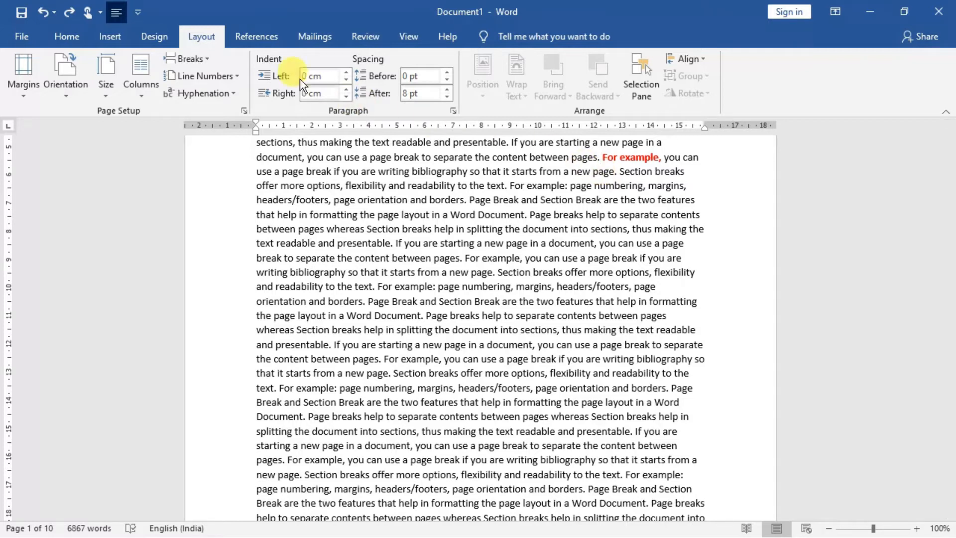
# Insert a column break before the bold red "For example,"
pyautogui.click(204, 59)
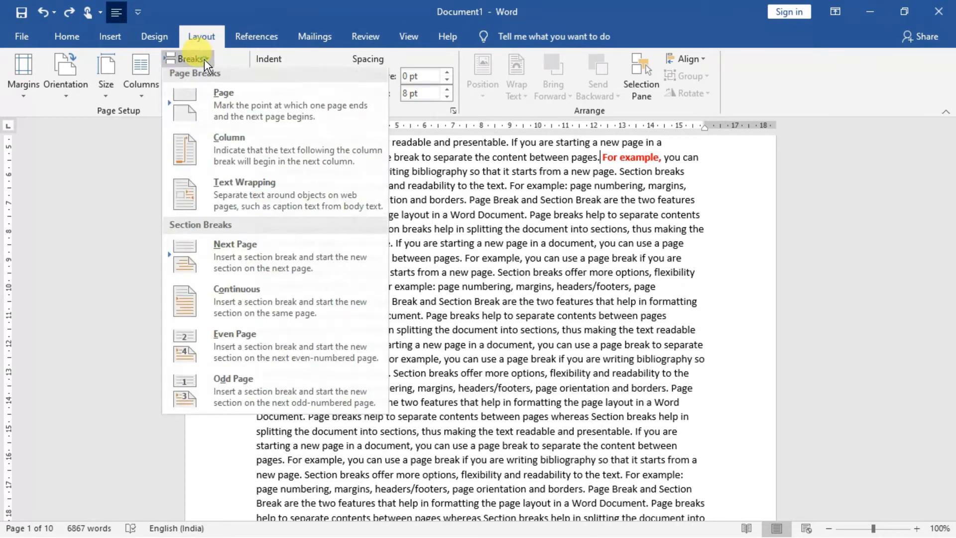
pyautogui.click(238, 151)
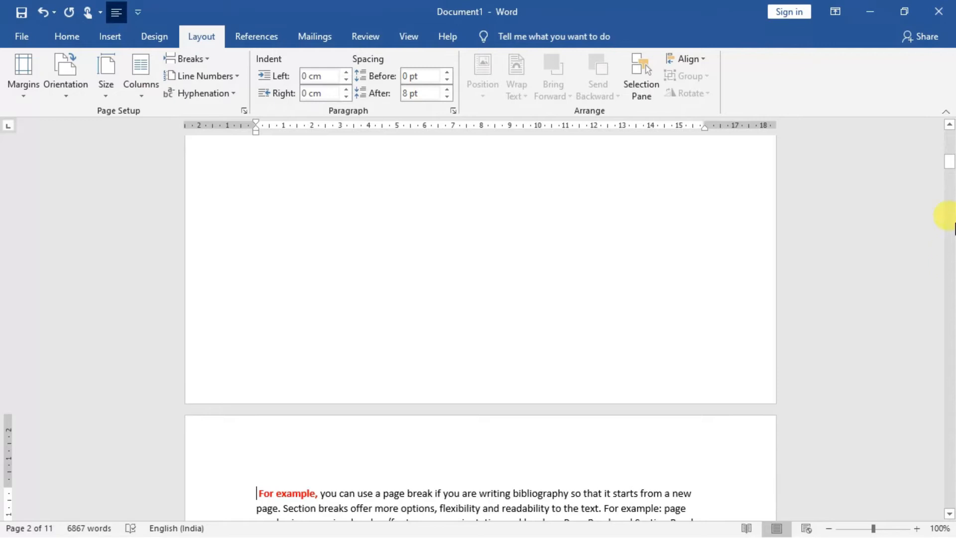
pyautogui.moveTo(950, 166); pyautogui.dragTo(951, 175)
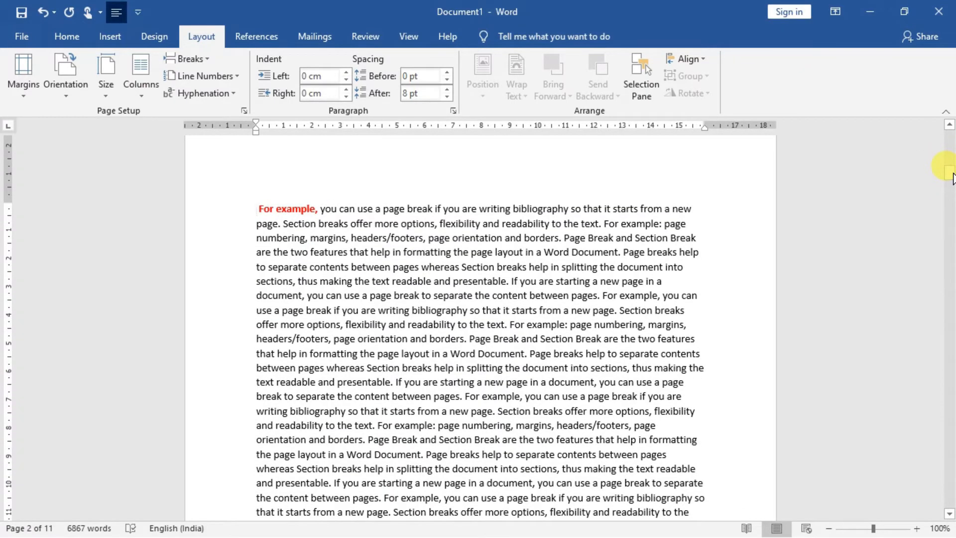
# Reveal the formatting marks, delete the column break after "separate the content between pages.", and hide the marks again
pyautogui.moveTo(952, 177); pyautogui.dragTo(954, 149)
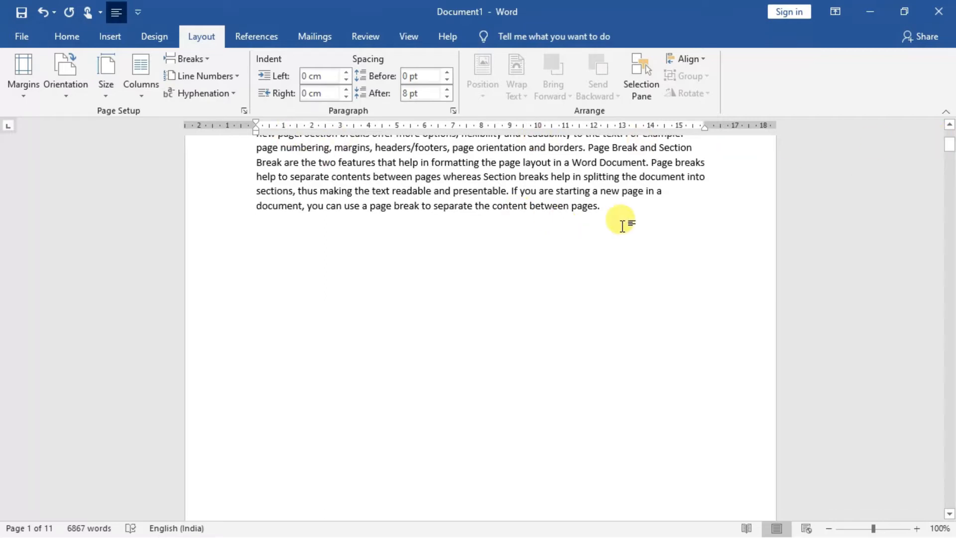
pyautogui.click(612, 210)
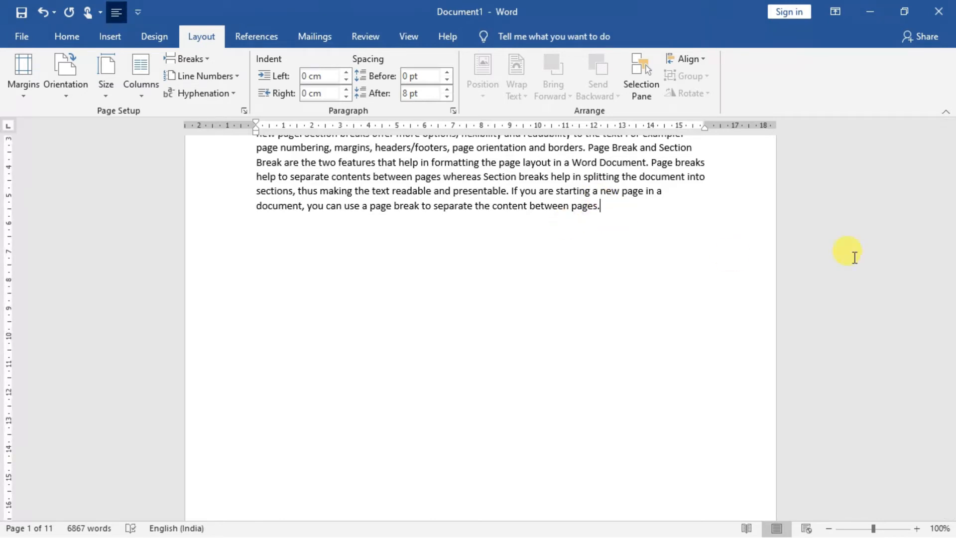
pyautogui.click(73, 35)
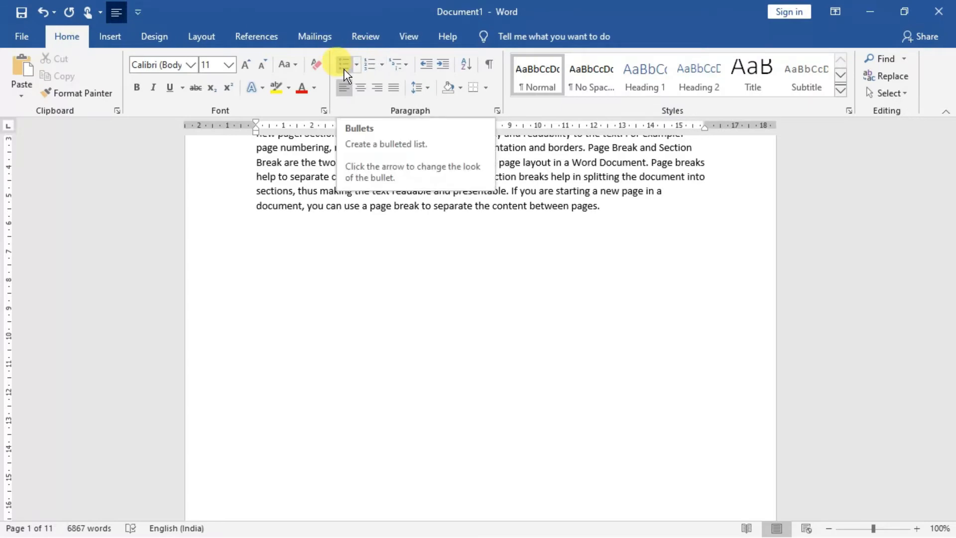
pyautogui.click(490, 65)
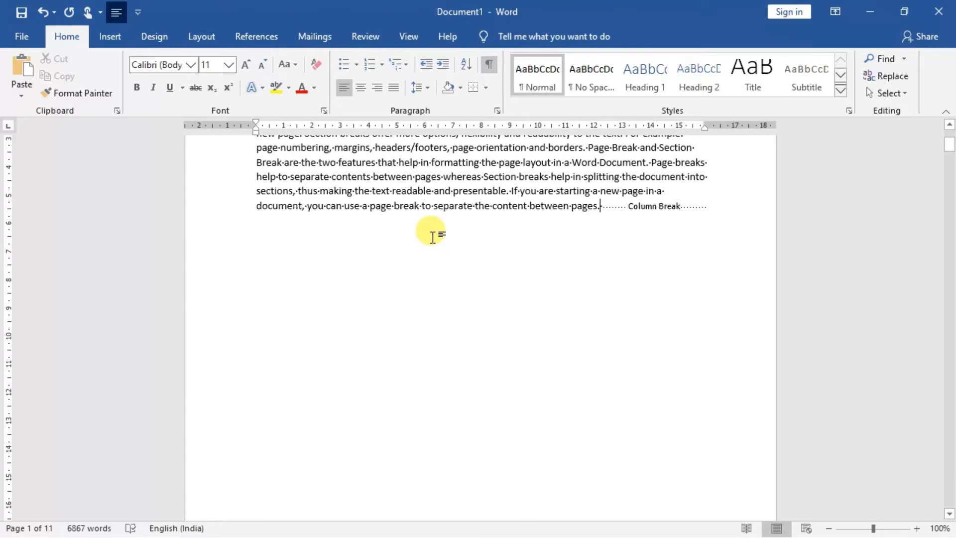
pyautogui.press('Delete')
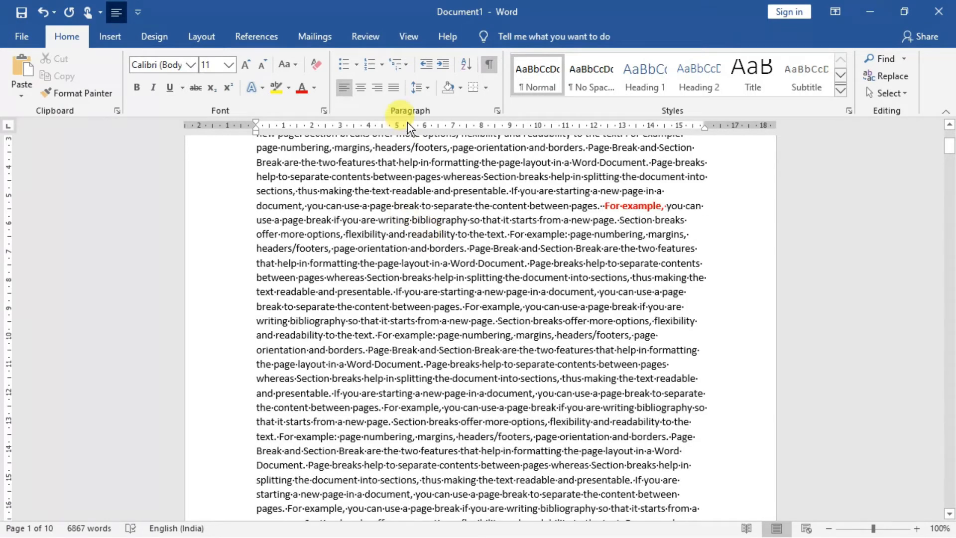
pyautogui.click(487, 68)
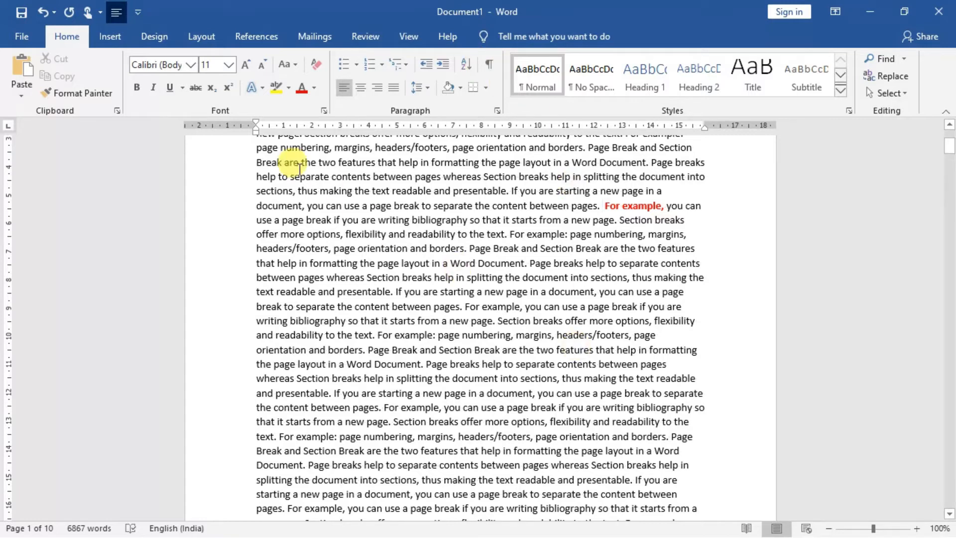
# Arrange the text in two columns and insert a column break before the bold red "For example,"
pyautogui.click(213, 32)
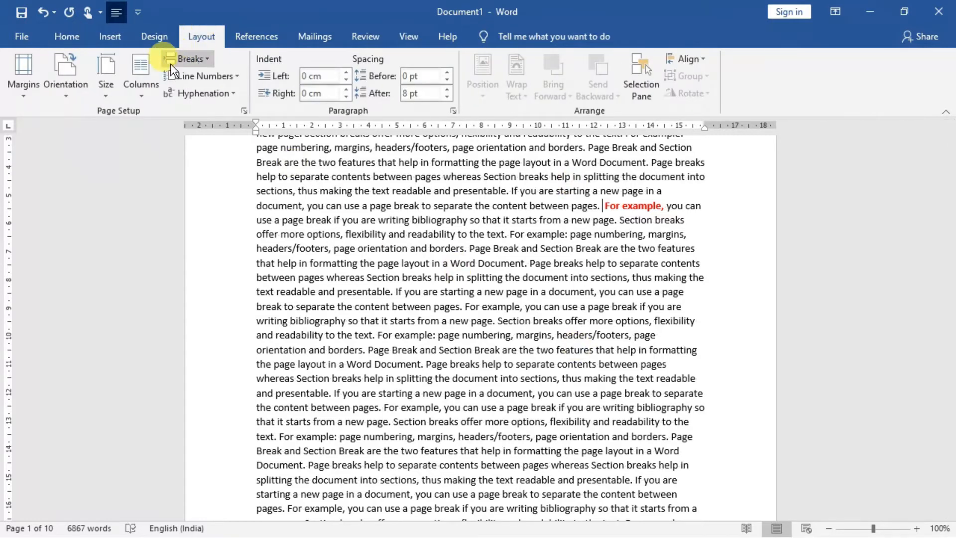
pyautogui.click(140, 93)
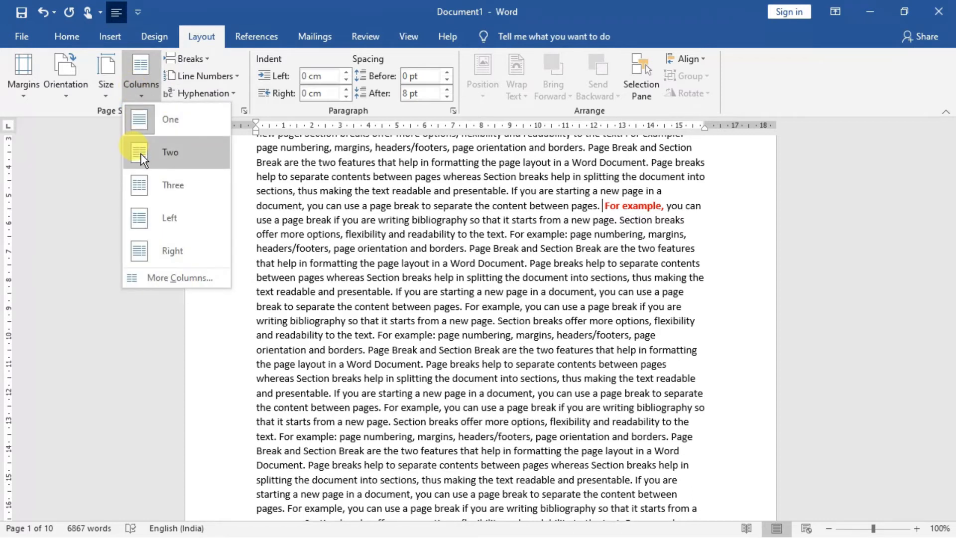
pyautogui.click(150, 152)
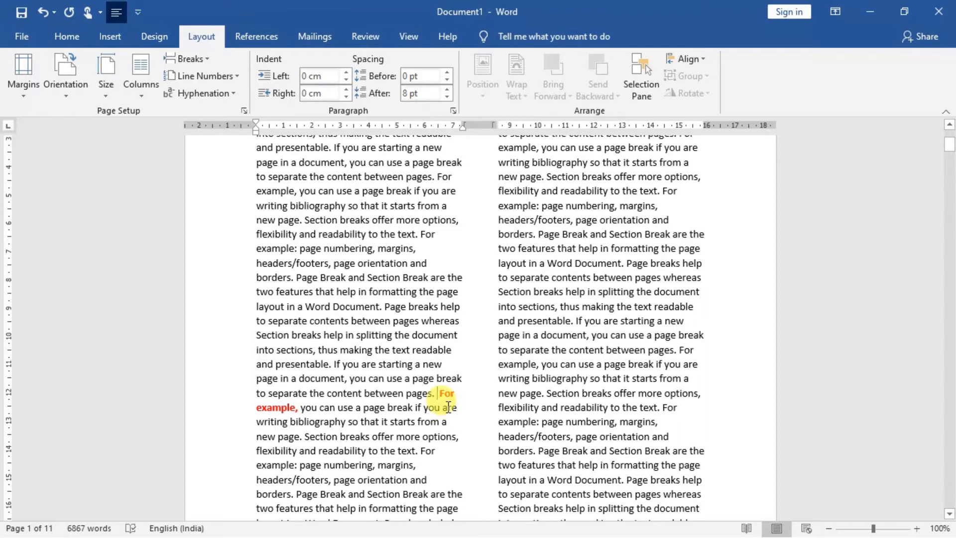
pyautogui.click(210, 58)
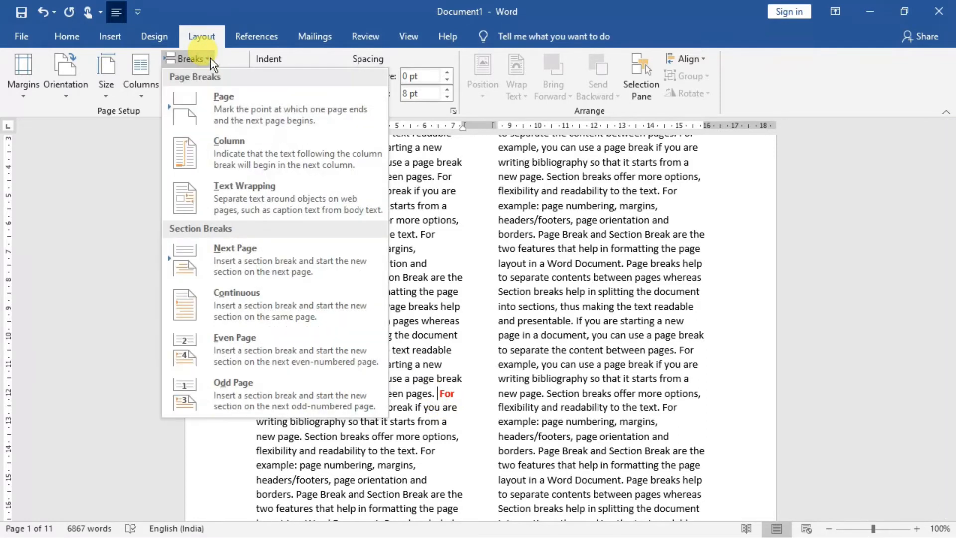
pyautogui.click(228, 160)
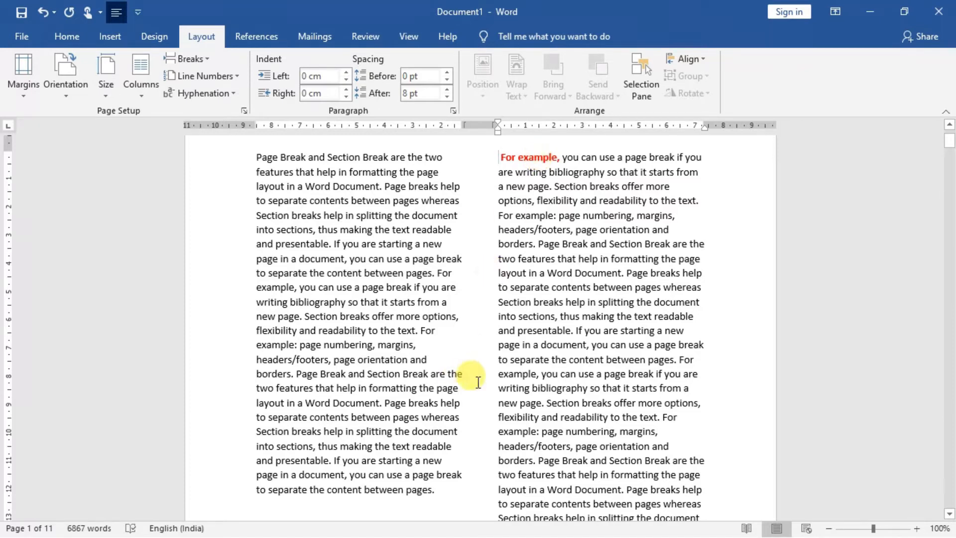
# Reveal the formatting marks, delete the column break at the end of the first column's text, and hide the marks again
pyautogui.click(458, 489)
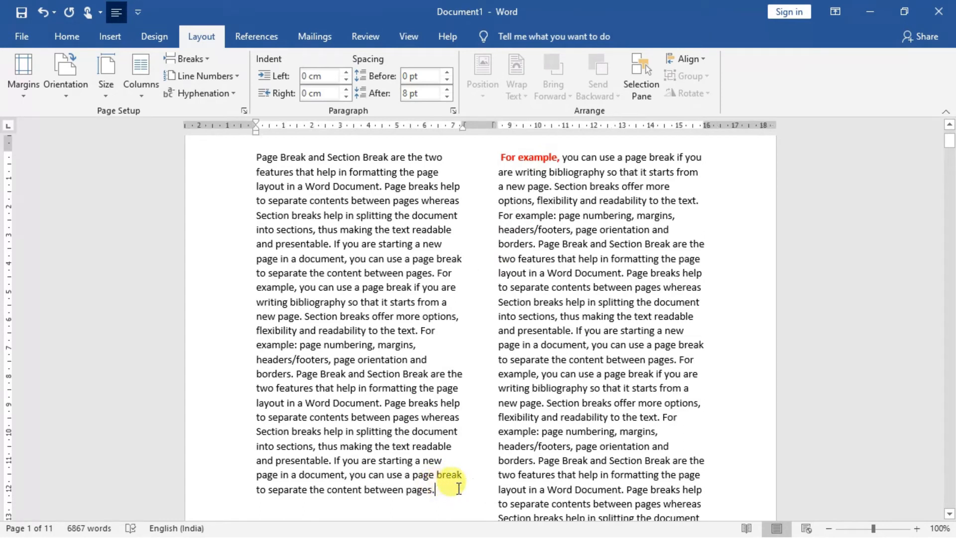
pyautogui.click(60, 39)
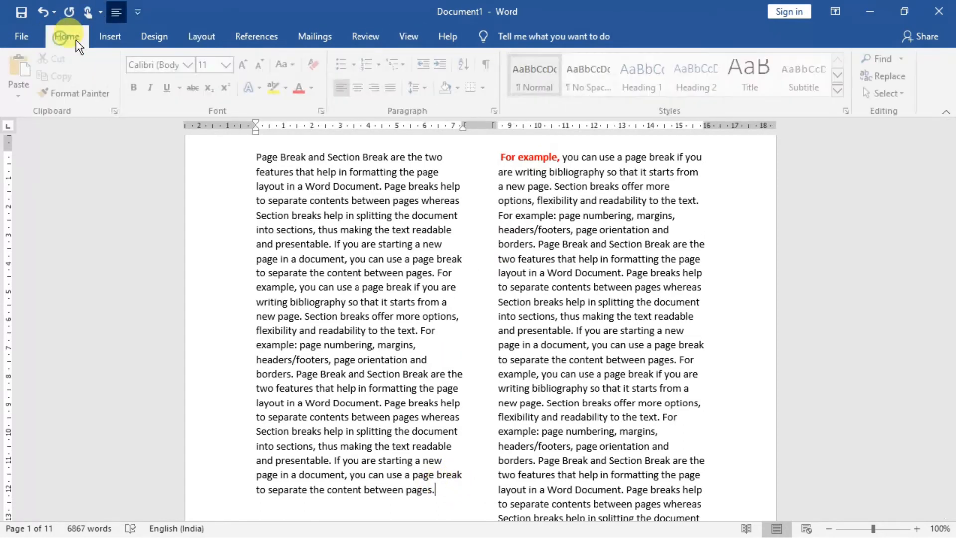
pyautogui.click(489, 65)
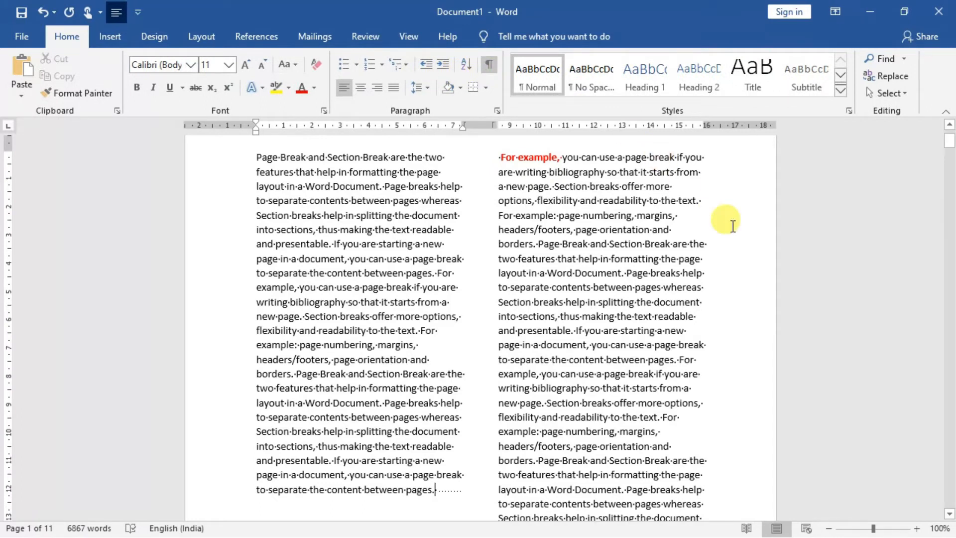
pyautogui.press('Delete')
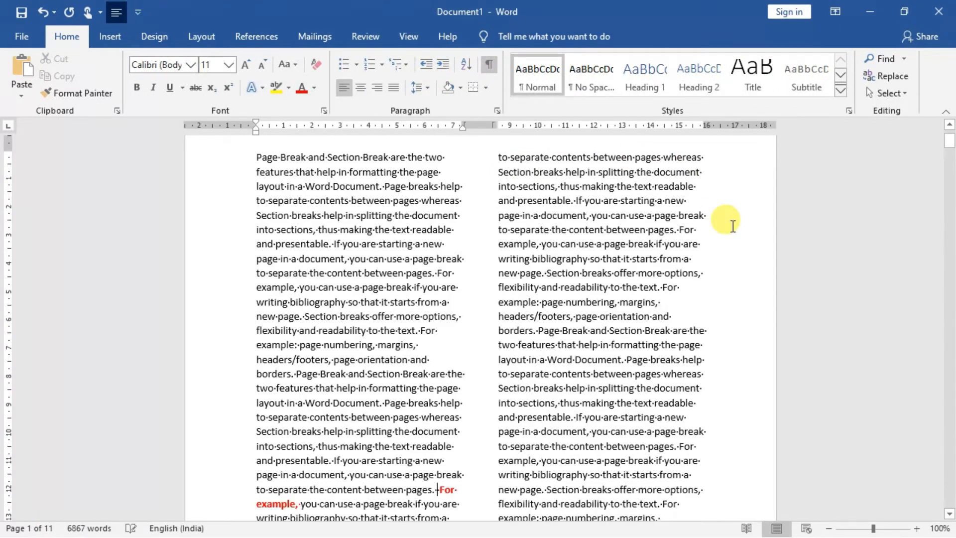
pyautogui.click(489, 64)
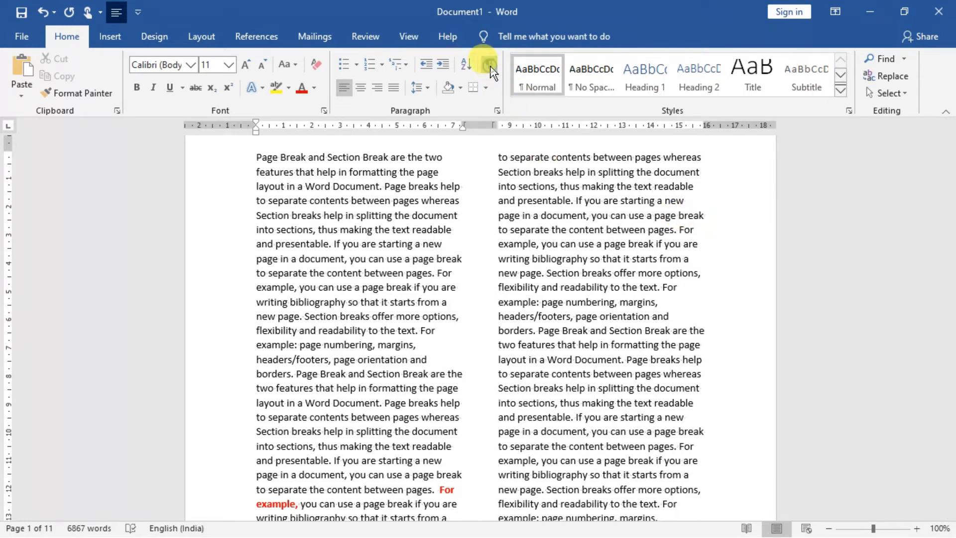
# Return the text to one column and insert a text wrapping break before the bold red "For example,"
pyautogui.click(217, 36)
pyautogui.click(142, 89)
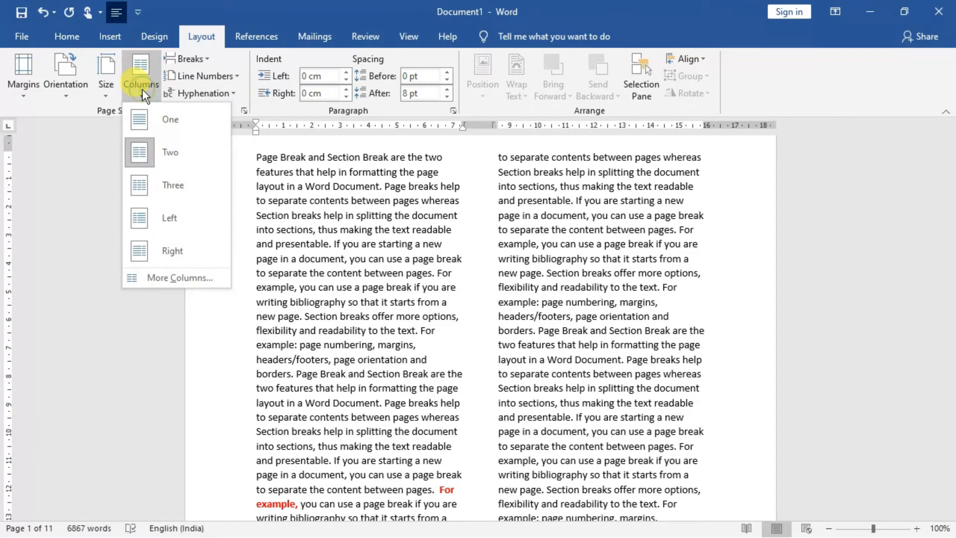
pyautogui.click(152, 121)
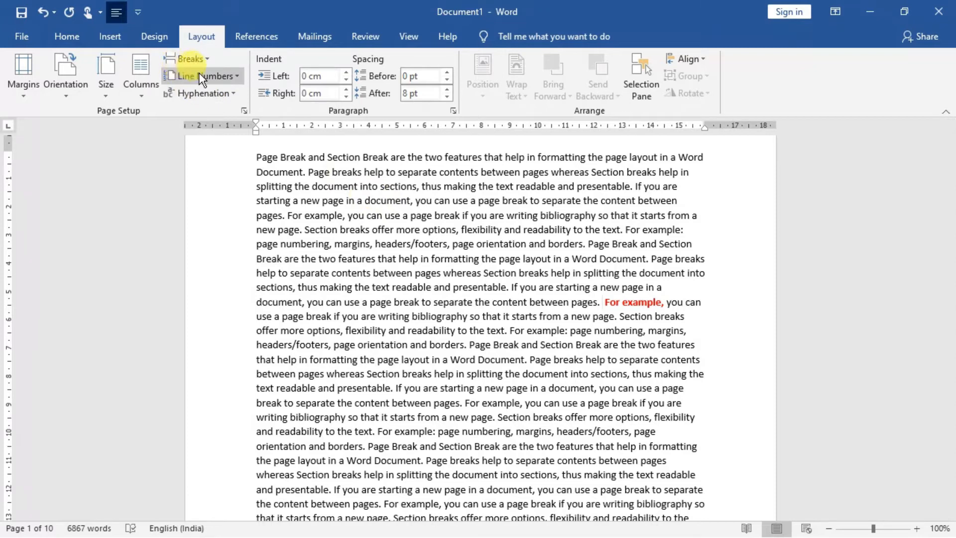
pyautogui.click(202, 57)
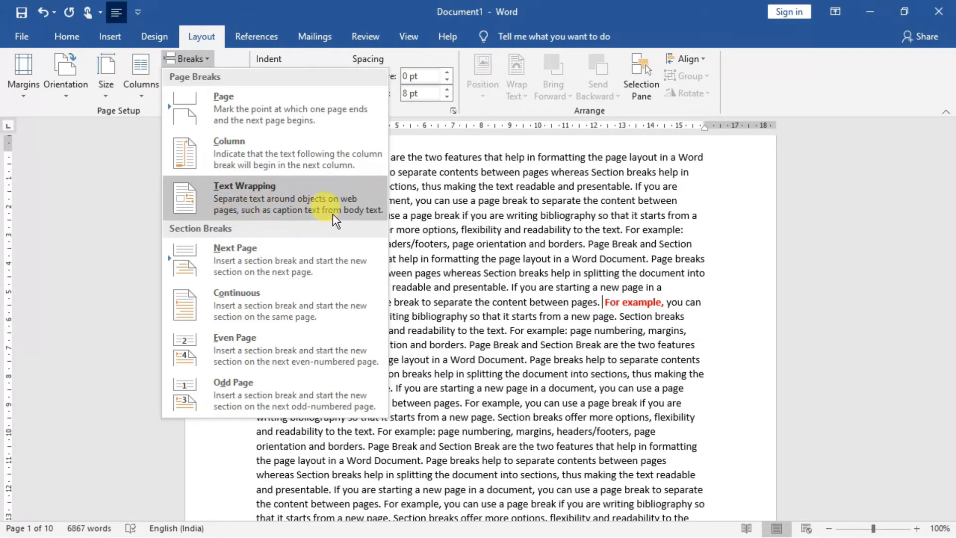
pyautogui.click(321, 206)
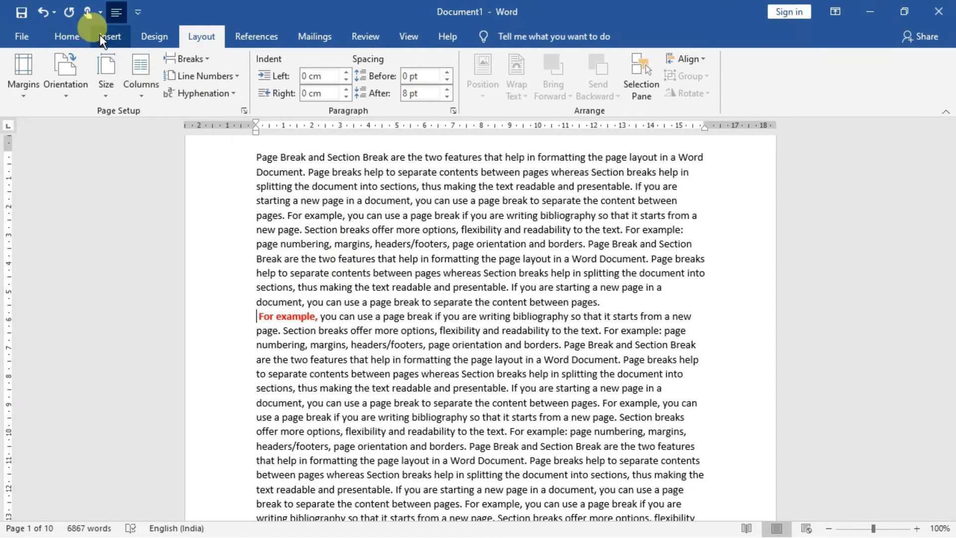
# Insert the picture allfunction.JPG from this device's Pictures folder before the bold red "For example,"
pyautogui.click(110, 36)
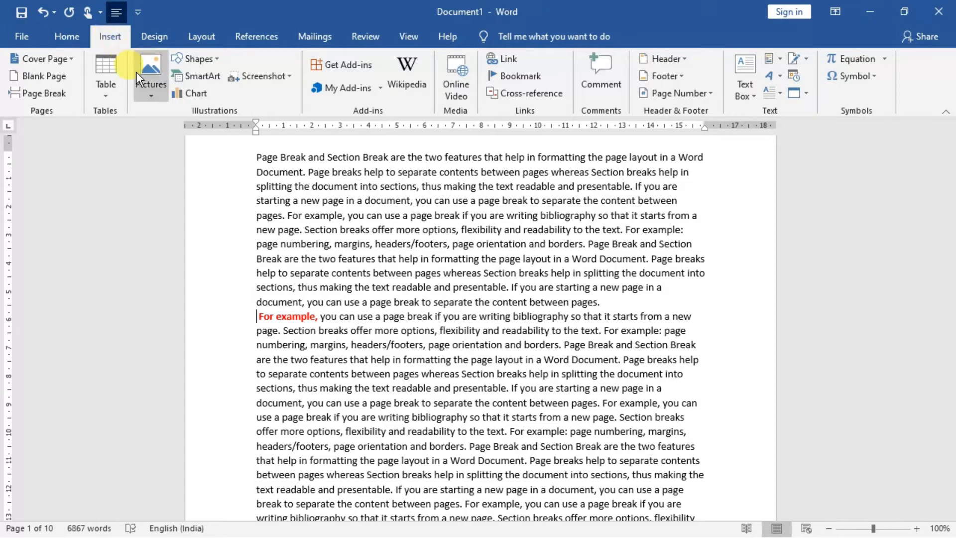
pyautogui.click(145, 97)
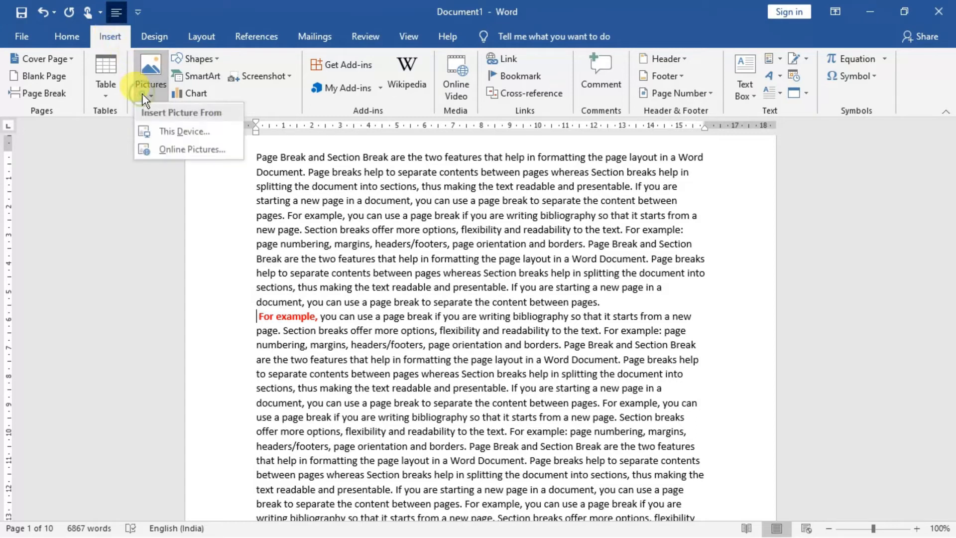
pyautogui.click(160, 132)
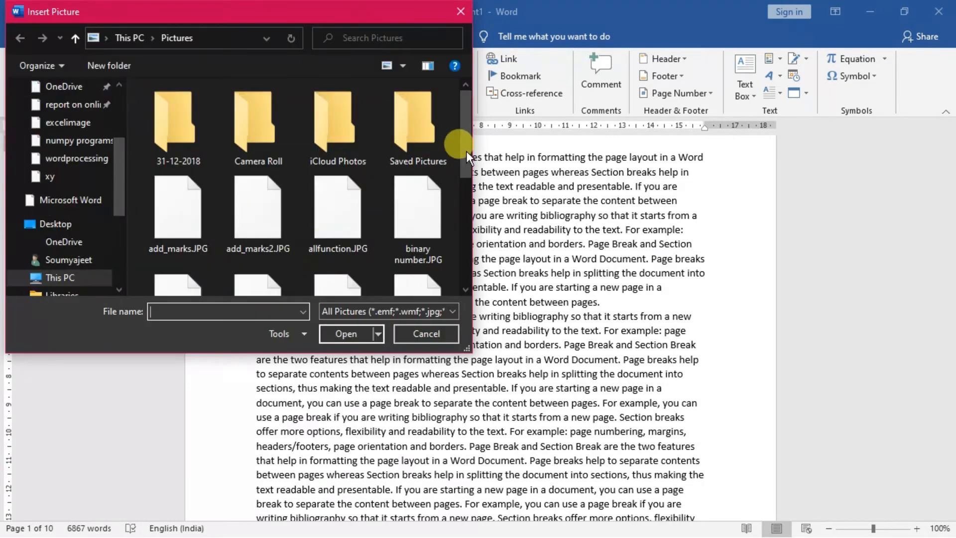
pyautogui.moveTo(465, 154); pyautogui.dragTo(465, 162)
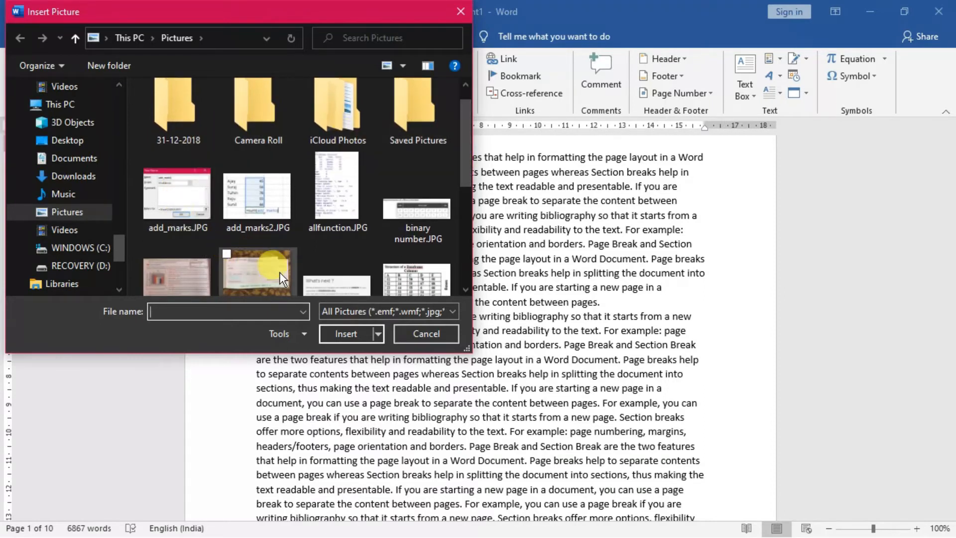
pyautogui.click(336, 202)
pyautogui.click(339, 339)
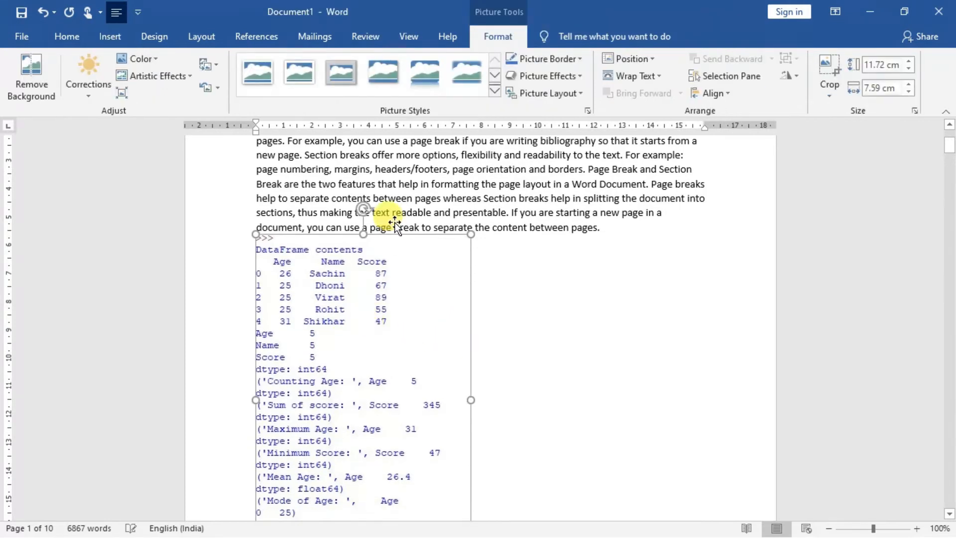
# Set the inserted picture's text wrapping style to Square through the additional layout options
pyautogui.click(406, 264)
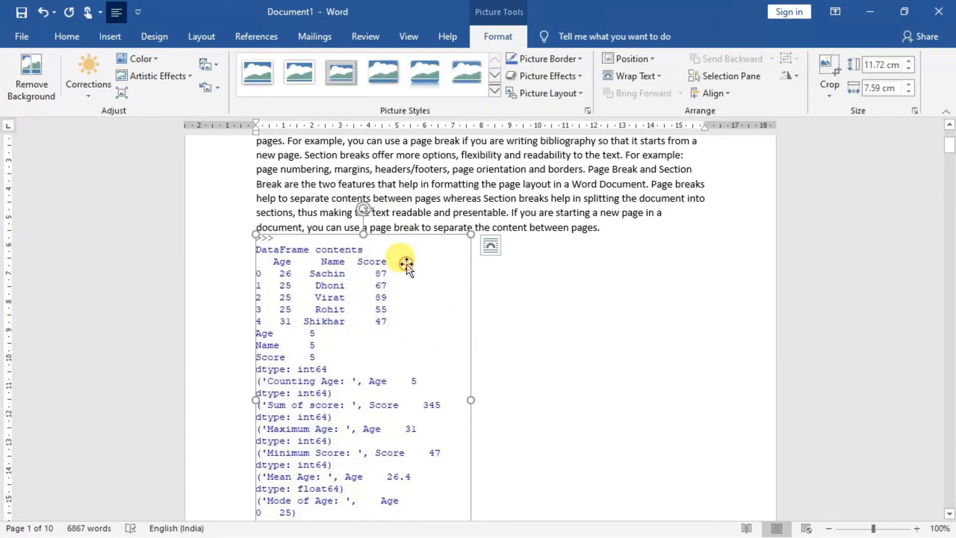
pyautogui.rightClick(406, 256)
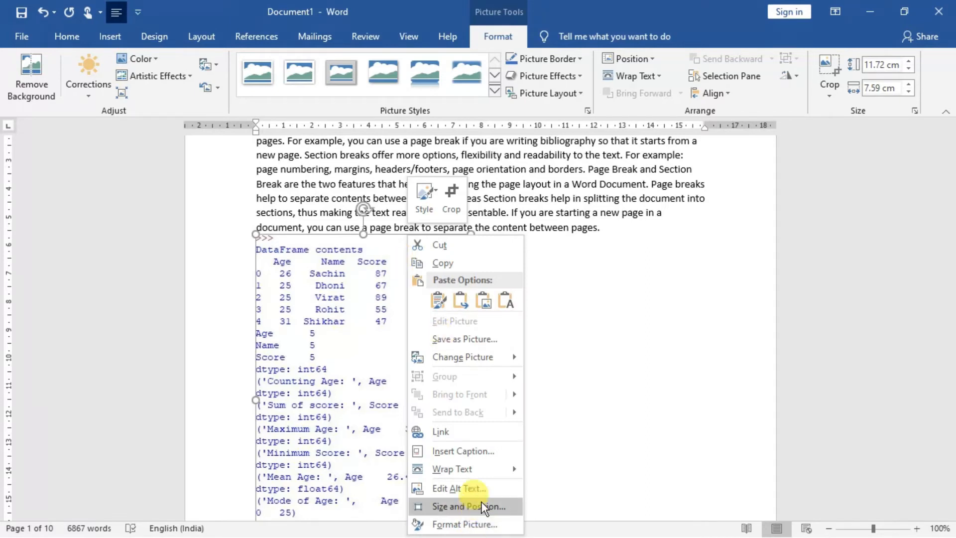
pyautogui.moveTo(480, 468)
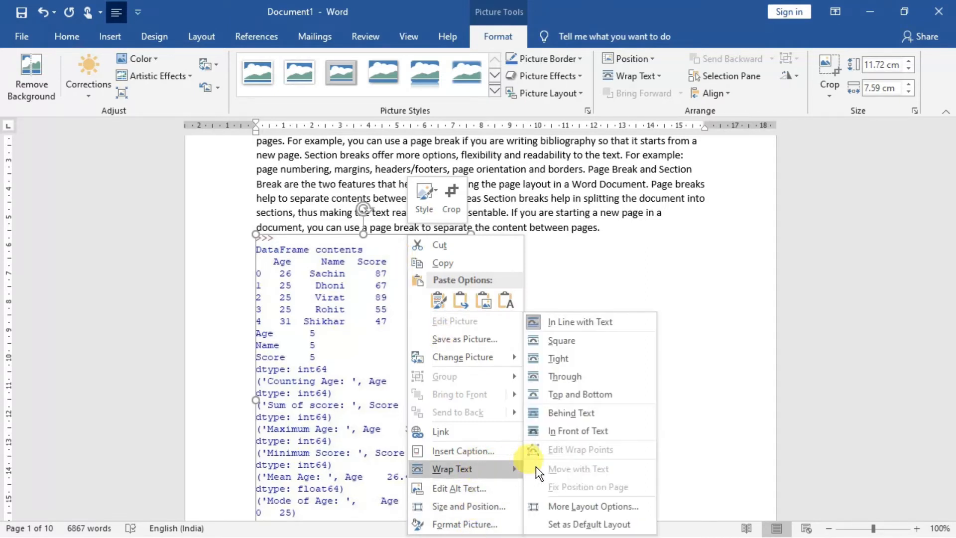
pyautogui.click(581, 431)
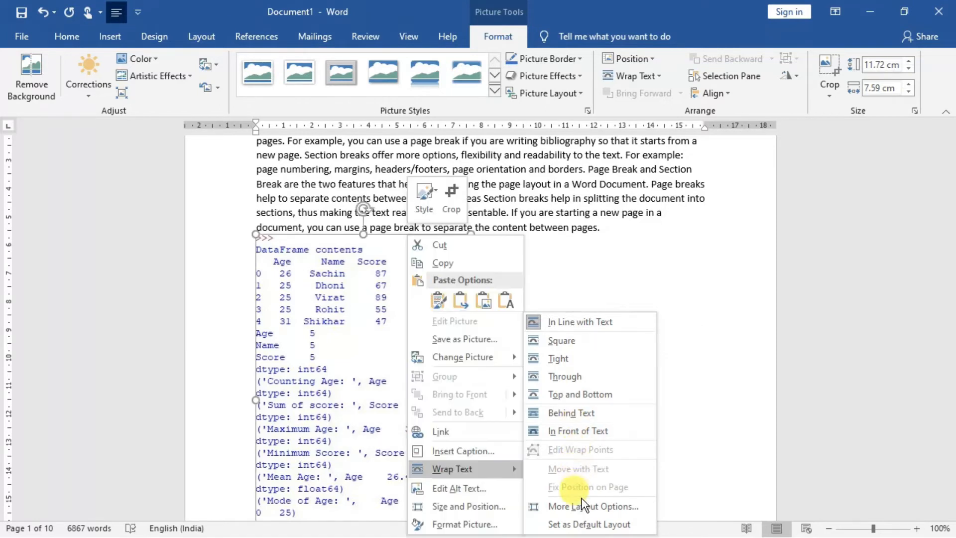
pyautogui.click(581, 506)
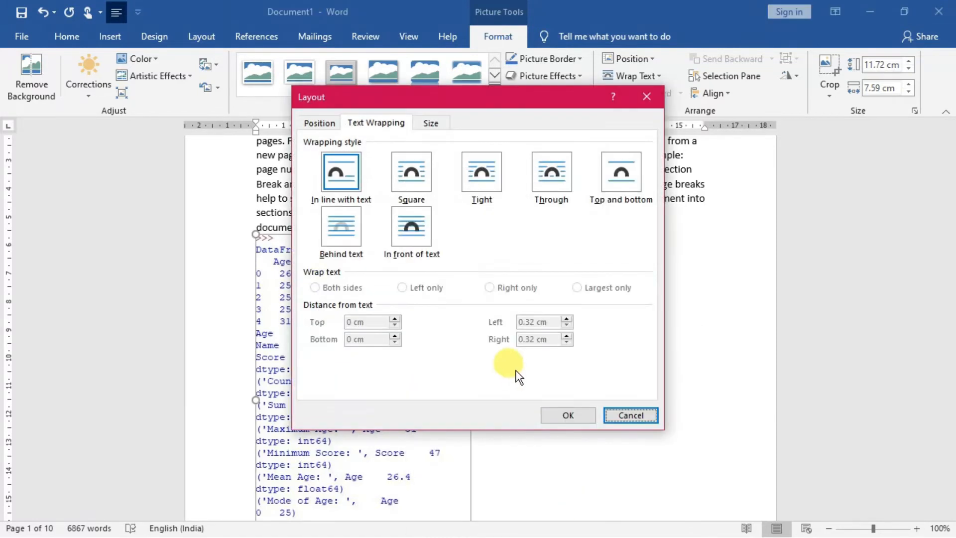
pyautogui.click(417, 186)
pyautogui.click(568, 414)
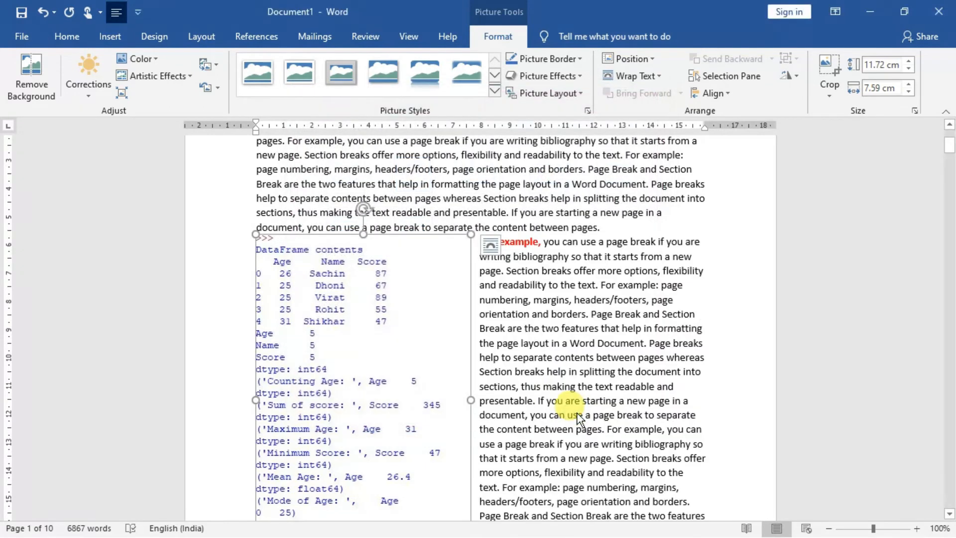
# Shrink the picture to about 7.48 cm high by 4.85 cm wide and move it into the middle of the paragraph above "For example,"
pyautogui.moveTo(254, 235); pyautogui.dragTo(404, 352)
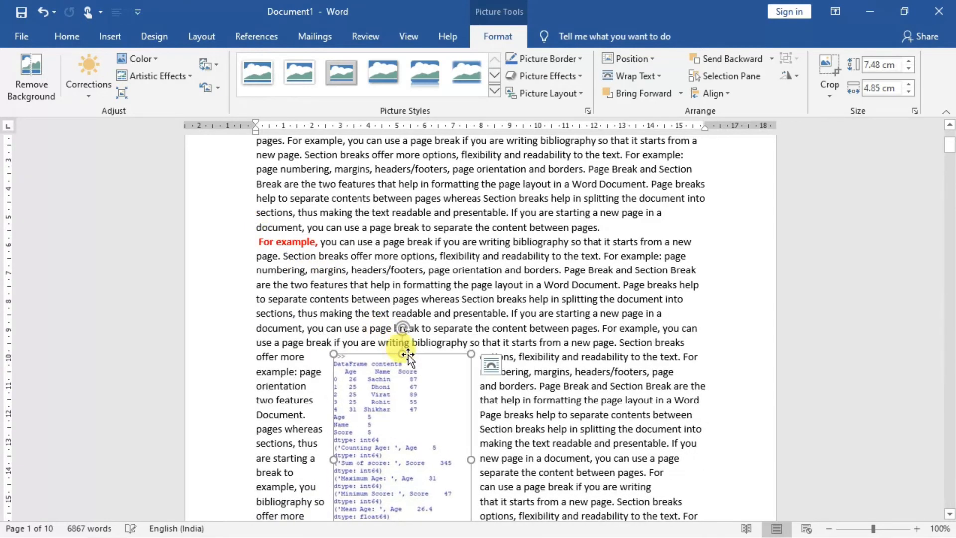
pyautogui.moveTo(414, 393); pyautogui.dragTo(471, 281)
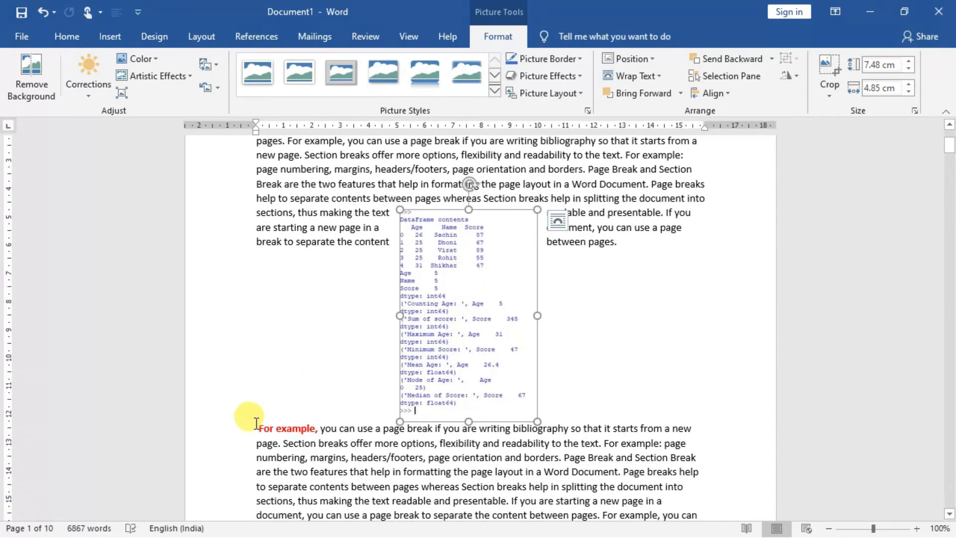
pyautogui.moveTo(439, 348); pyautogui.dragTo(506, 318)
# Change the picture's text wrapping to Tight
pyautogui.rightClick(506, 318)
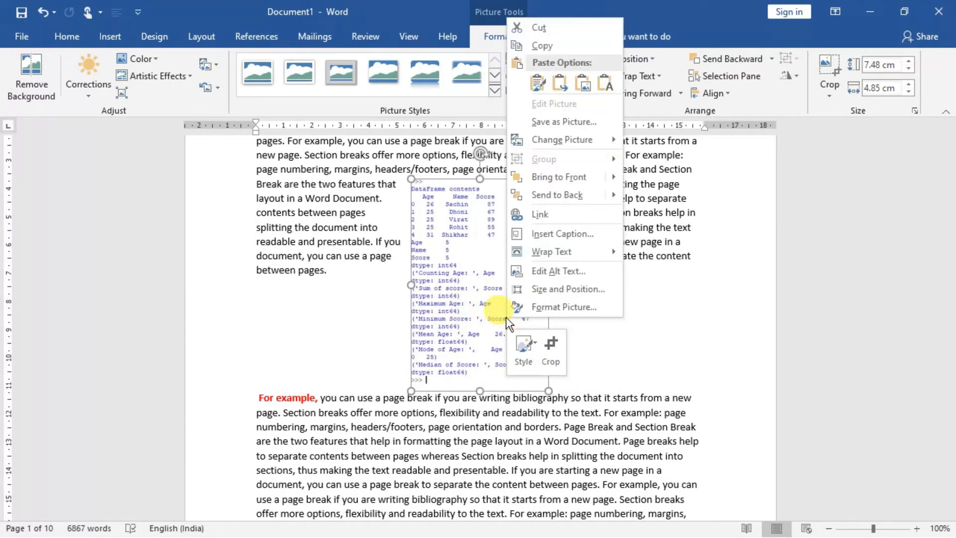
pyautogui.moveTo(564, 257)
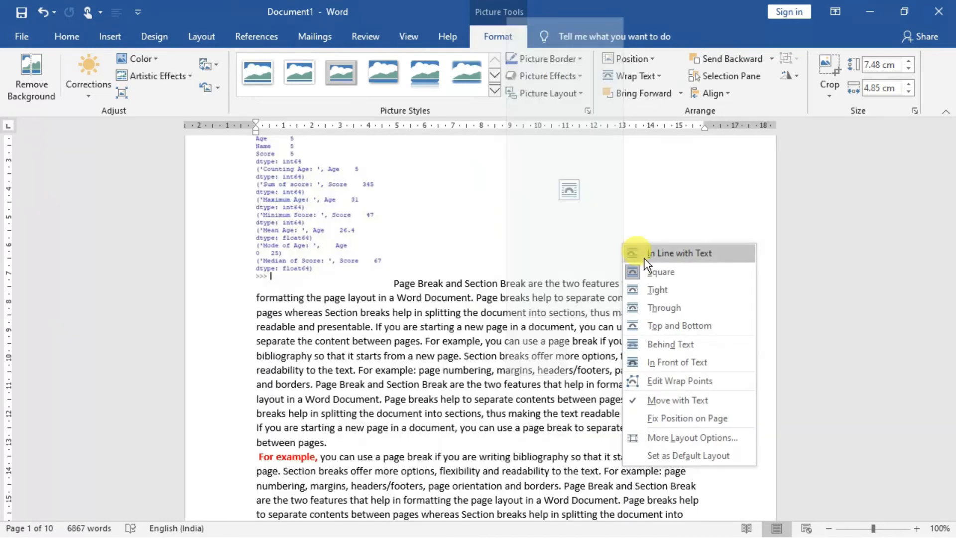
pyautogui.click(650, 288)
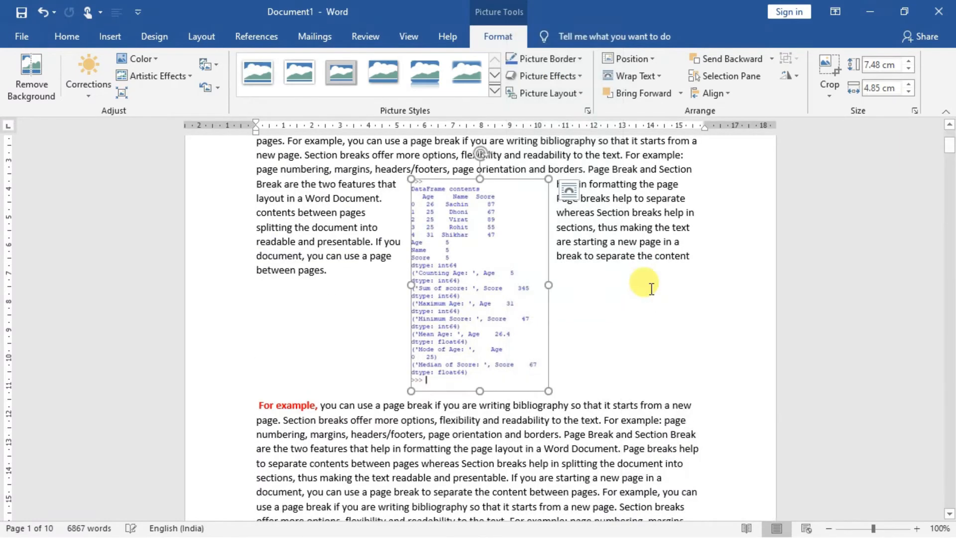
# Edit the picture's wrap points, pulling its upper-left point outward to the left to reshape the surrounding text, and leave point editing
pyautogui.rightClick(507, 265)
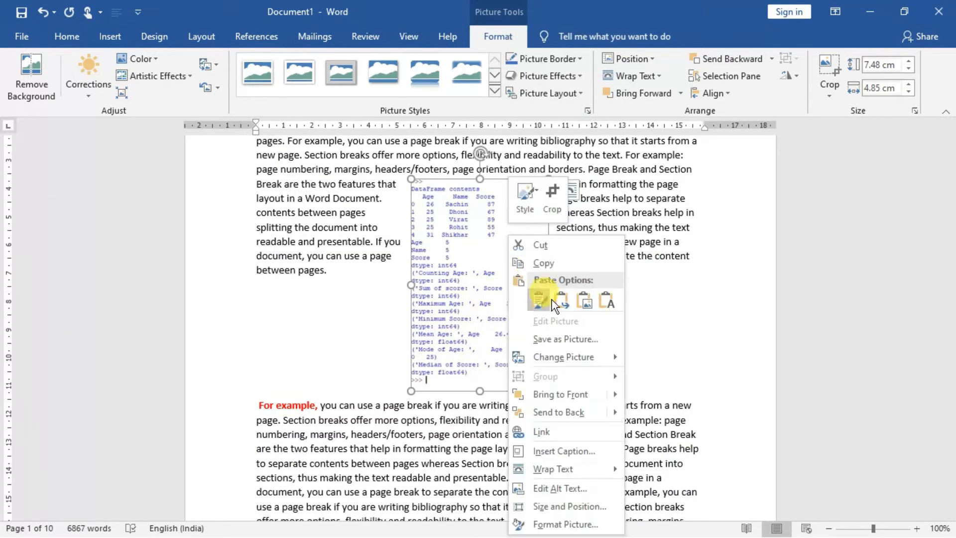
pyautogui.moveTo(566, 360)
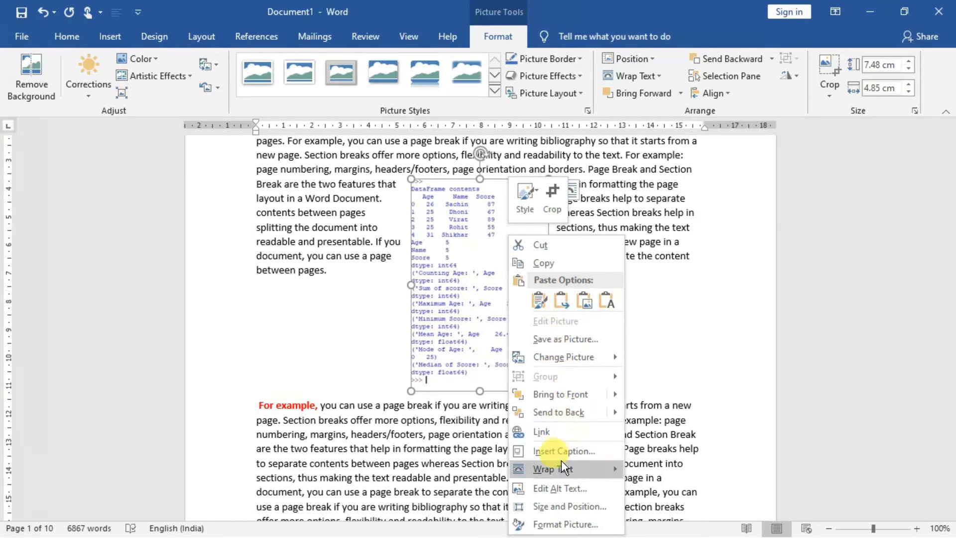
pyautogui.moveTo(567, 468)
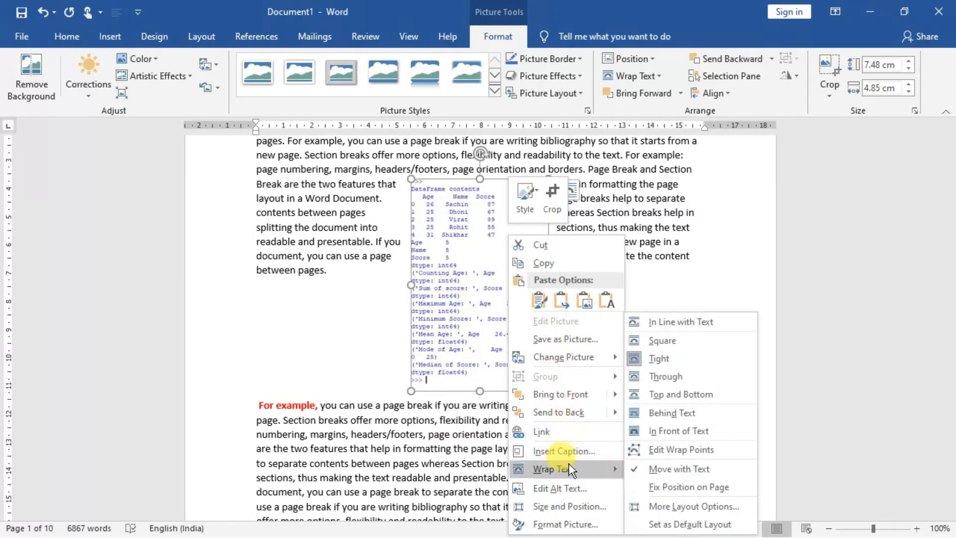
pyautogui.click(667, 450)
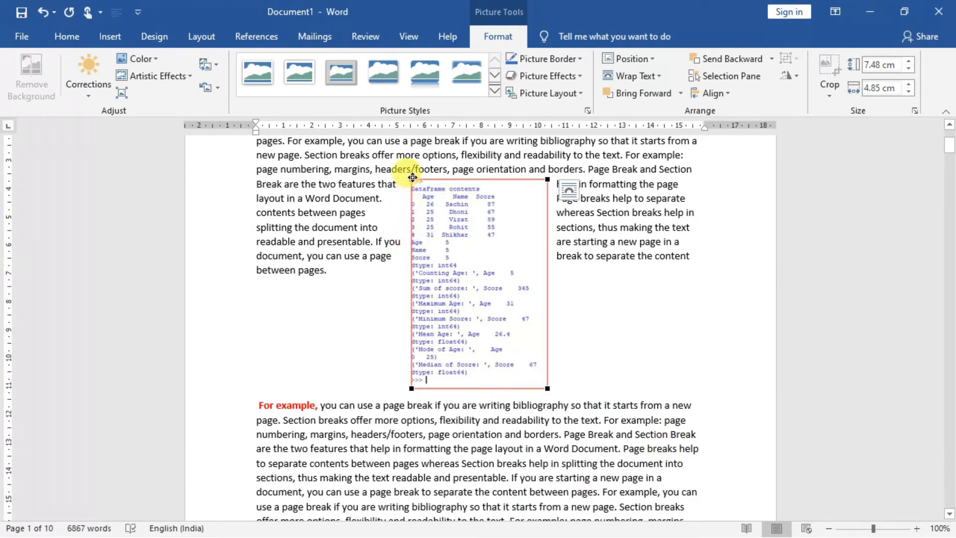
pyautogui.moveTo(412, 177); pyautogui.dragTo(322, 190)
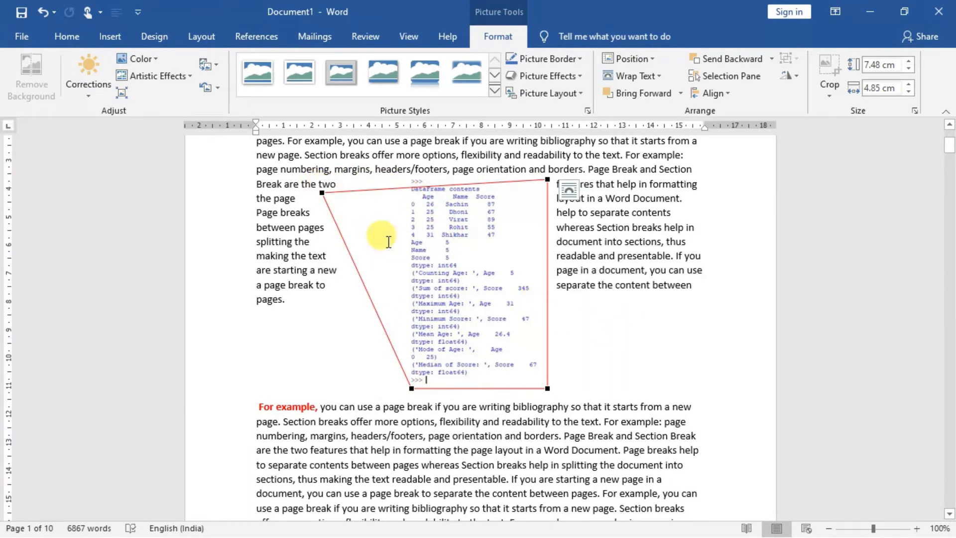
pyautogui.click(636, 330)
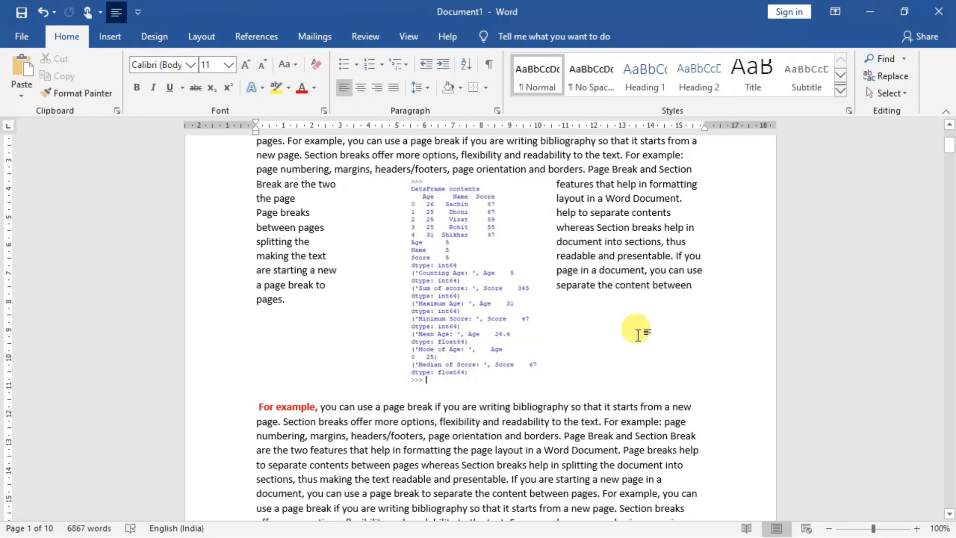
# Select the picture and set its text wrapping back to Square
pyautogui.click(457, 272)
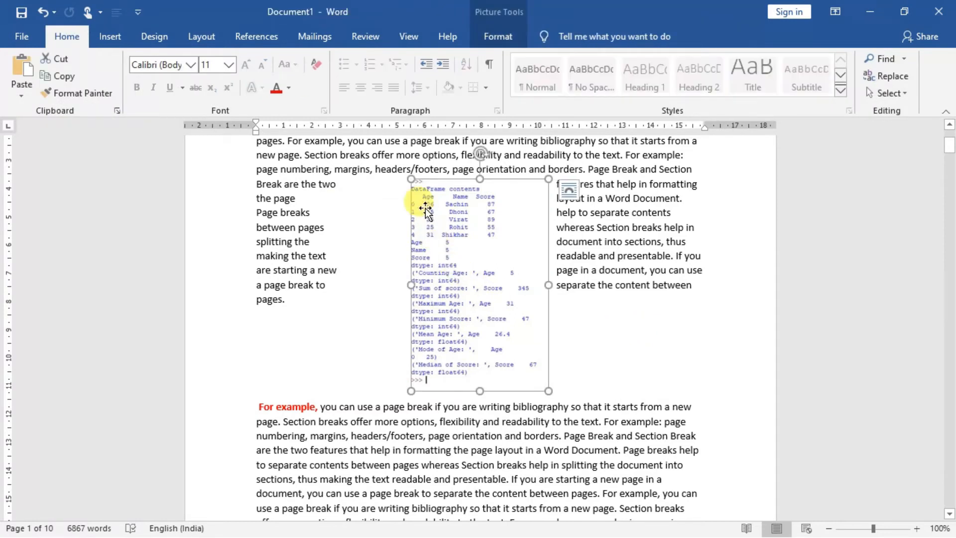
pyautogui.rightClick(491, 277)
pyautogui.moveTo(593, 469)
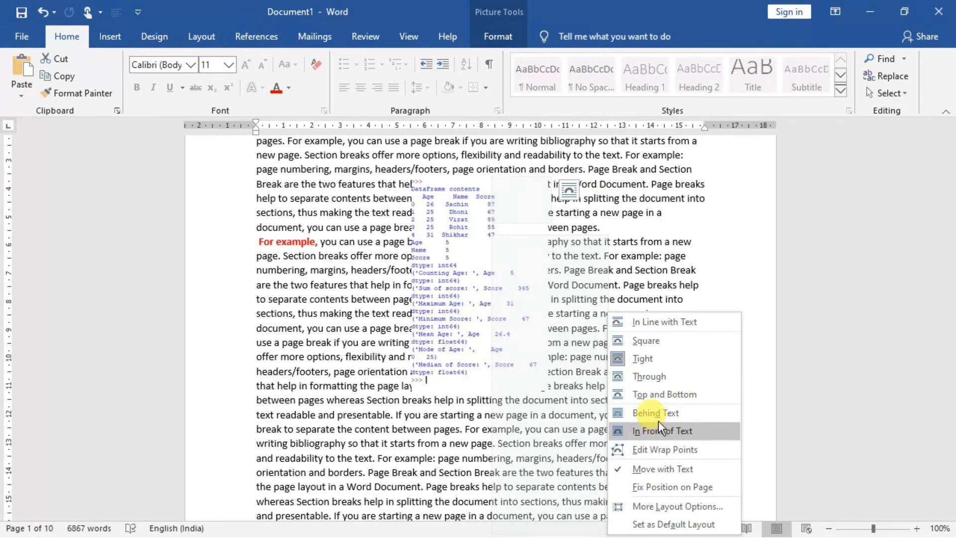
pyautogui.click(644, 340)
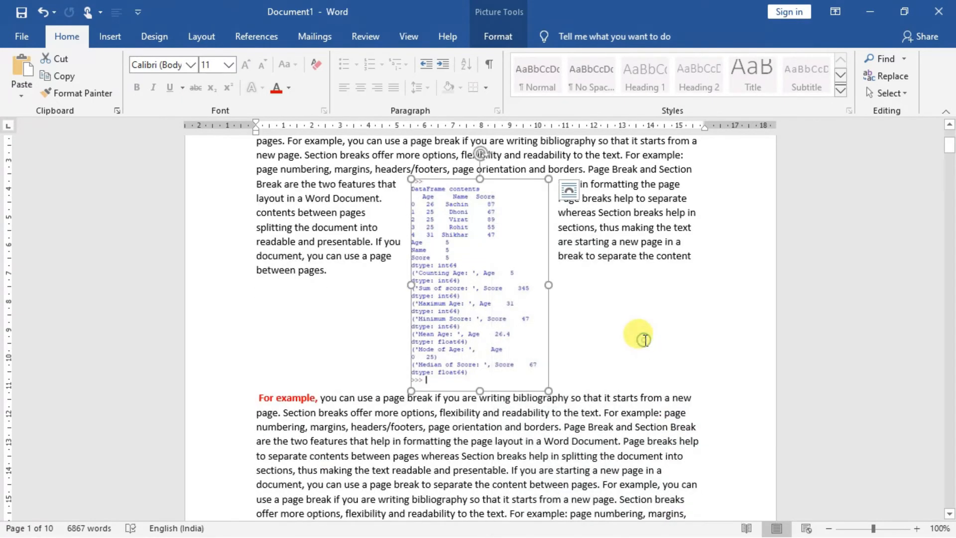
# Set the picture's text wrapping to In Line with Text and move it into the first paragraph, inside the word "example" after "pages."
pyautogui.rightClick(465, 289)
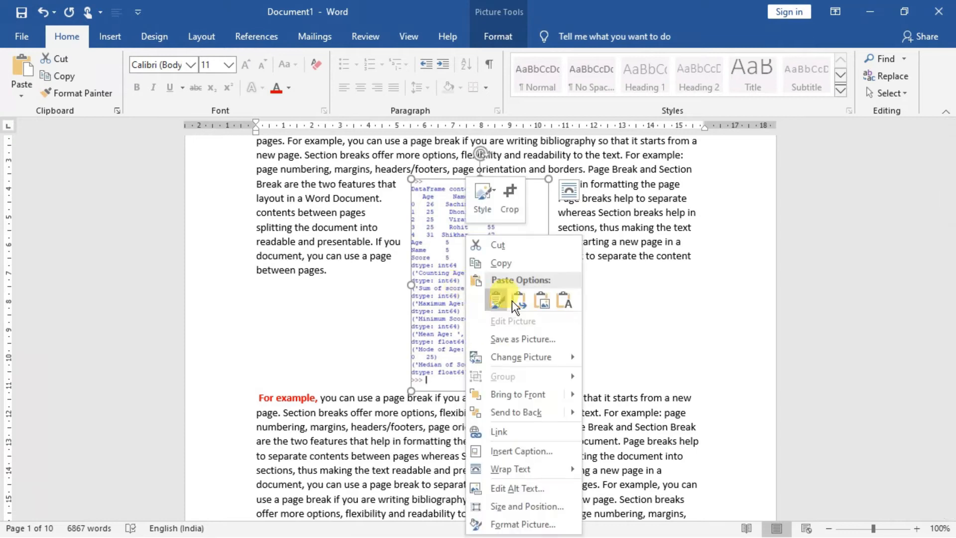
pyautogui.moveTo(577, 471)
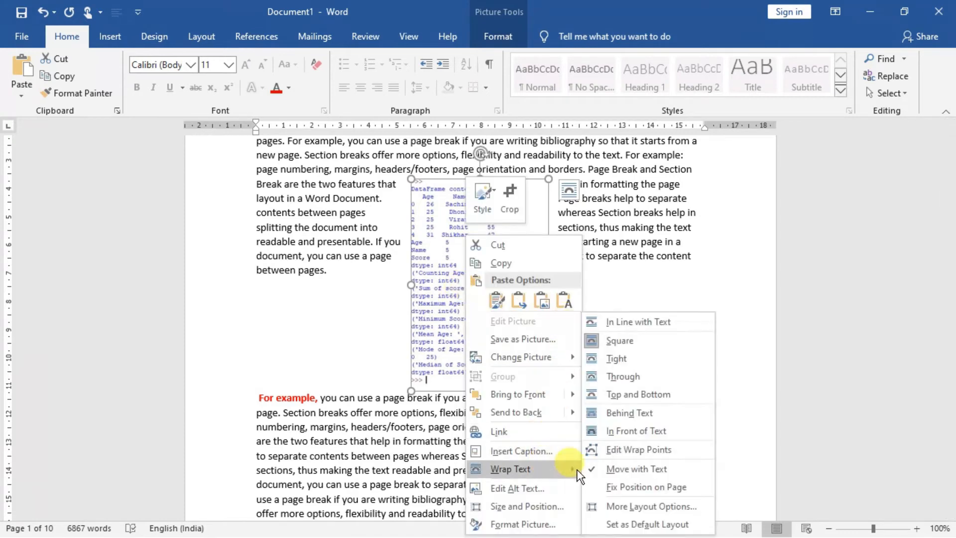
pyautogui.click(638, 328)
pyautogui.moveTo(305, 215); pyautogui.dragTo(443, 346)
pyautogui.moveTo(374, 233); pyautogui.dragTo(443, 331)
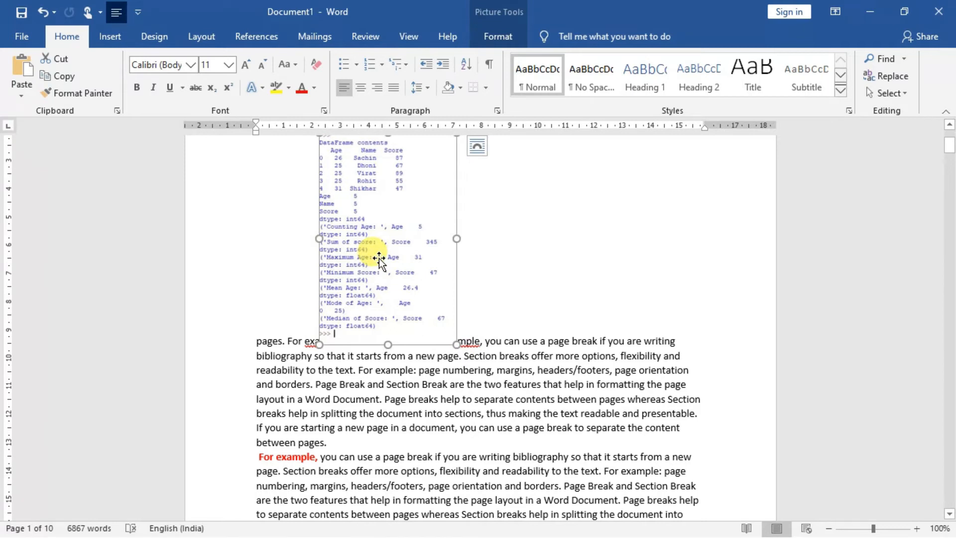
# Show the formatting marks and remove the space in front of the red "For example," text
pyautogui.click(256, 456)
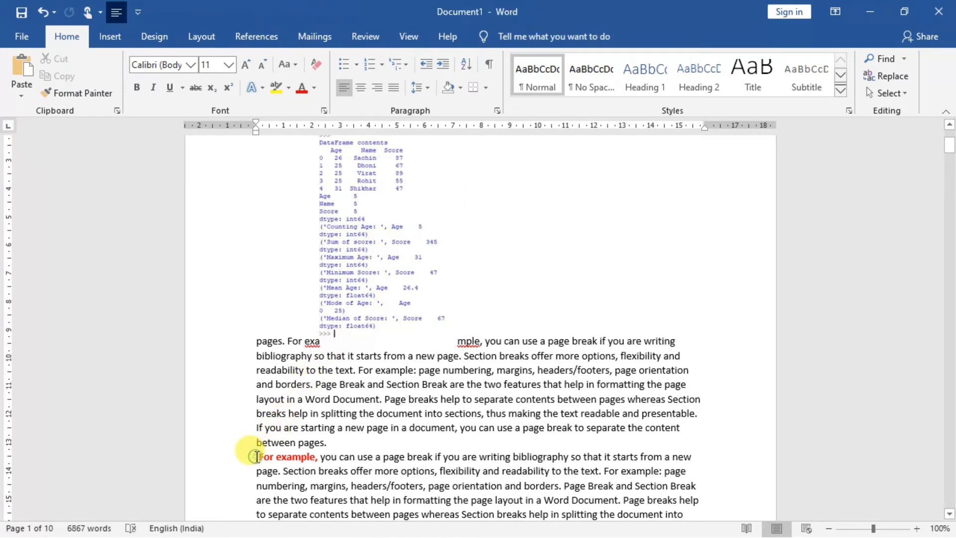
pyautogui.click(488, 64)
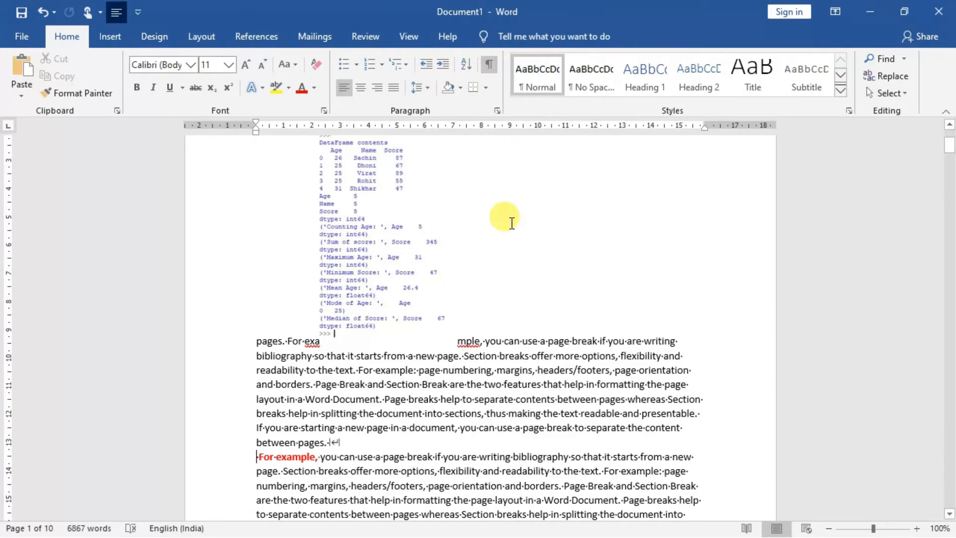
pyautogui.hotkey('ctrl', 'z')
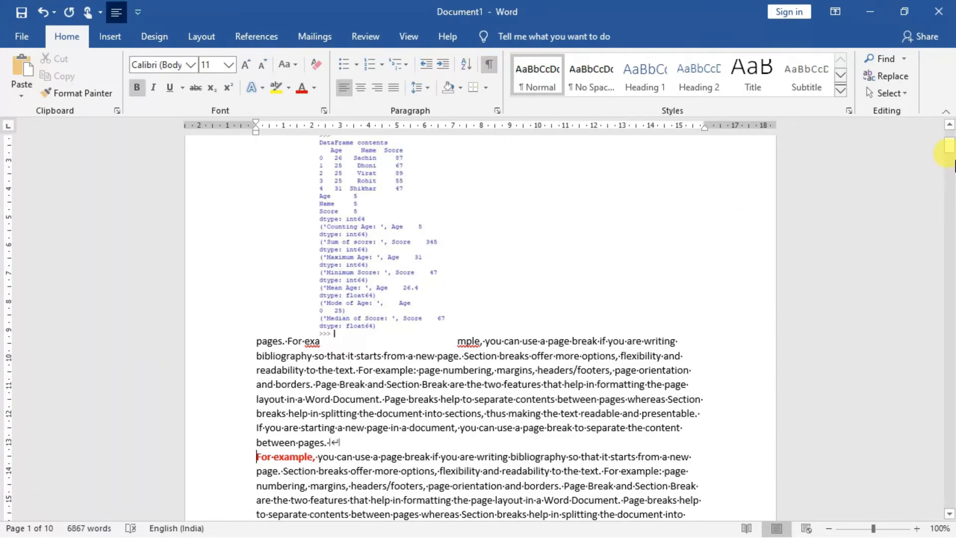
# Shrink the inline picture and place it after "For example, you can use" in the first paragraph, and hide the formatting marks
pyautogui.click(950, 165)
pyautogui.moveTo(952, 155); pyautogui.dragTo(951, 132)
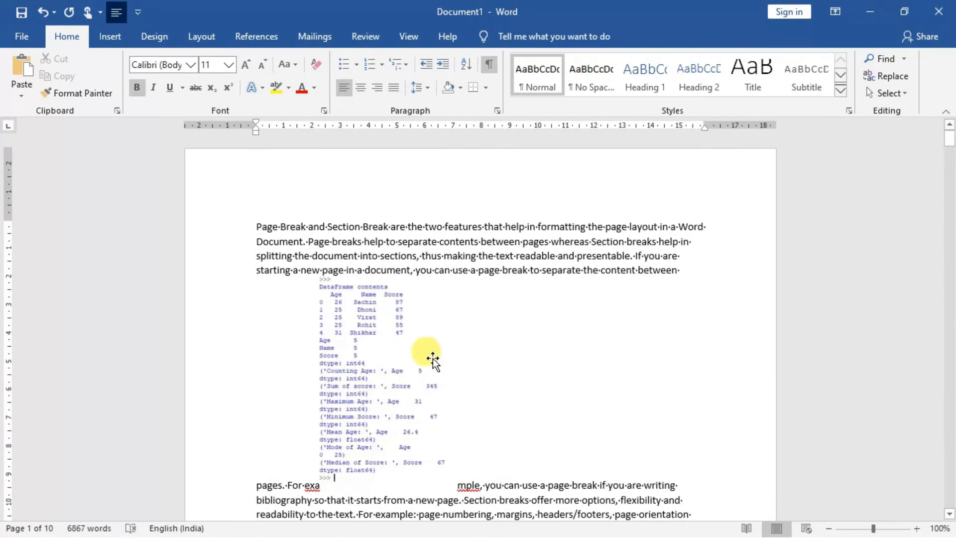
pyautogui.click(392, 367)
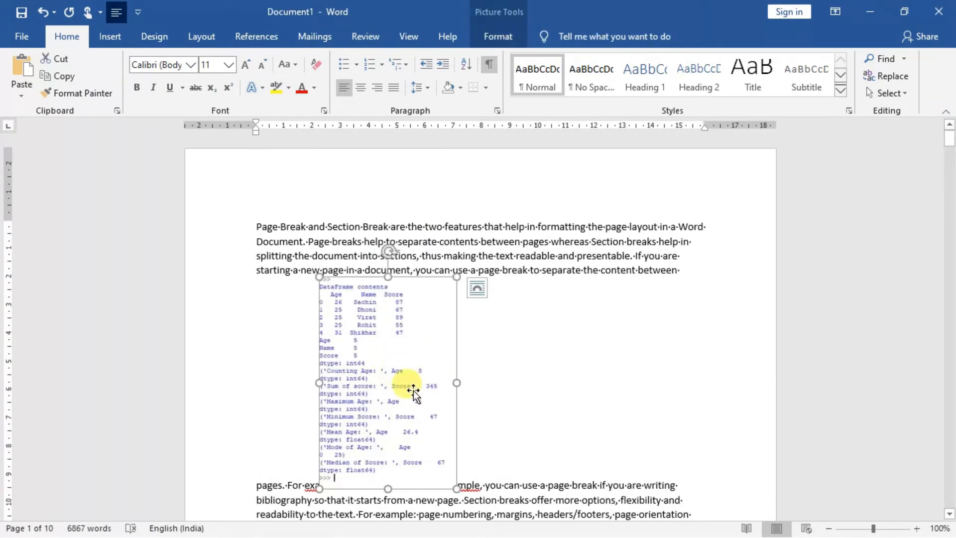
pyautogui.moveTo(319, 277); pyautogui.dragTo(491, 347)
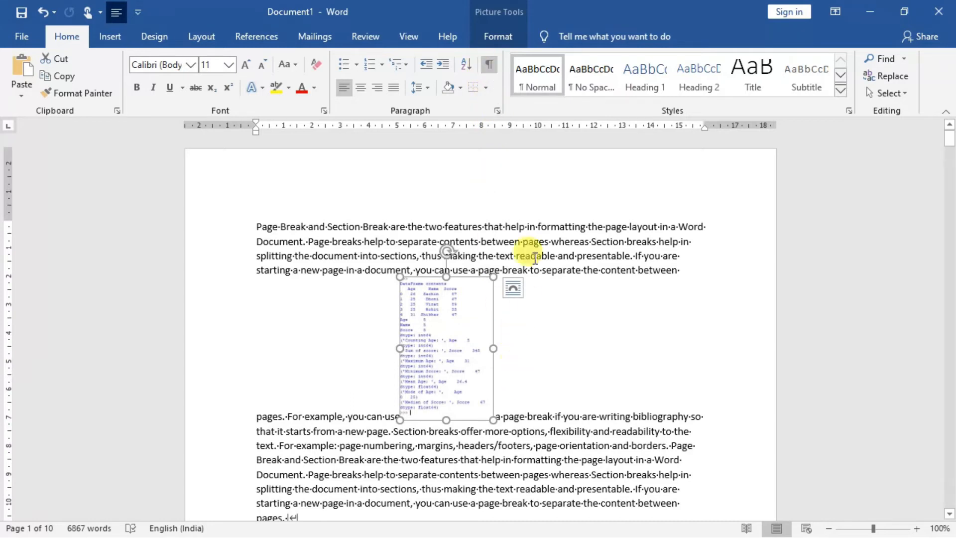
pyautogui.click(488, 64)
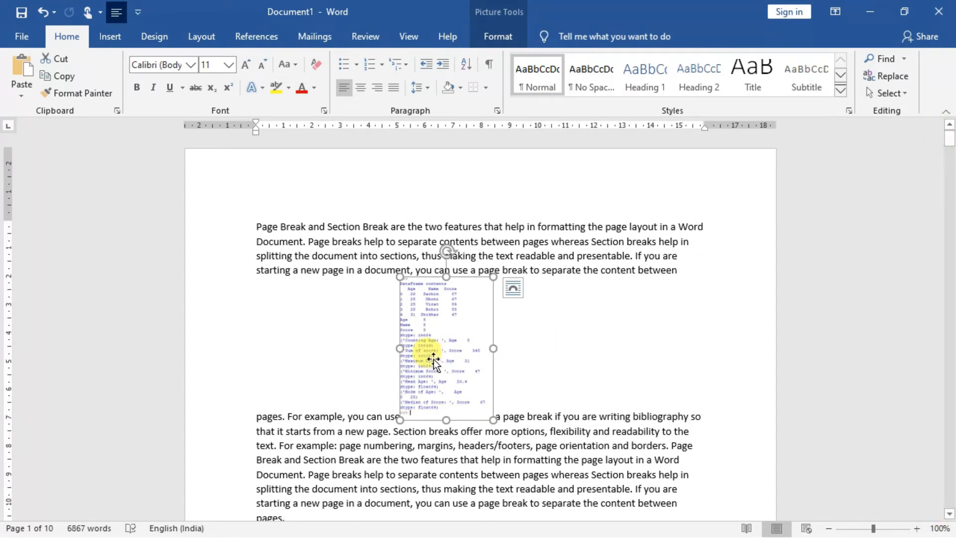
# Delete the picture from the first paragraph and leave the formatting marks hidden
pyautogui.press('Delete')
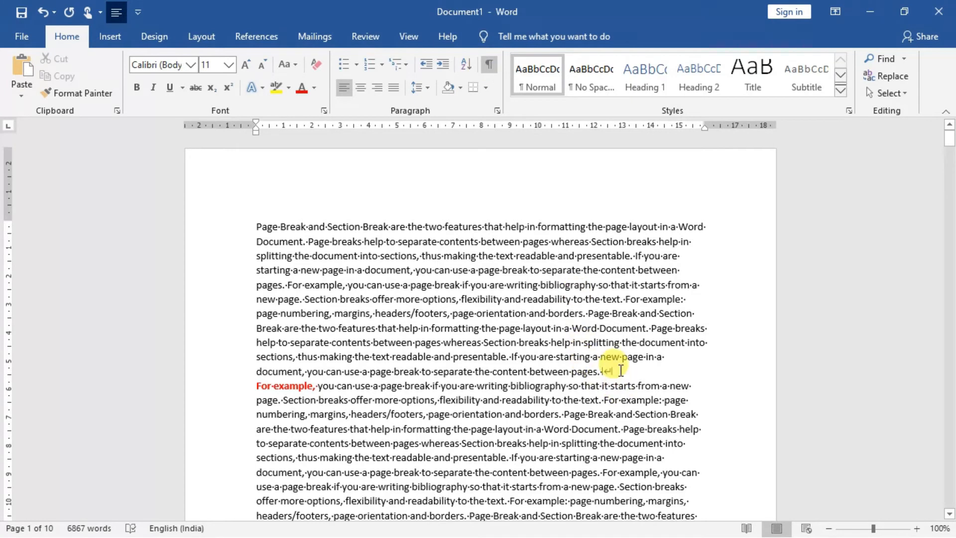
pyautogui.click(486, 71)
# Insert the New Name dialog screenshot as a picture in the first paragraph and move it between "Page breaks" and "help to separate"
pyautogui.click(420, 371)
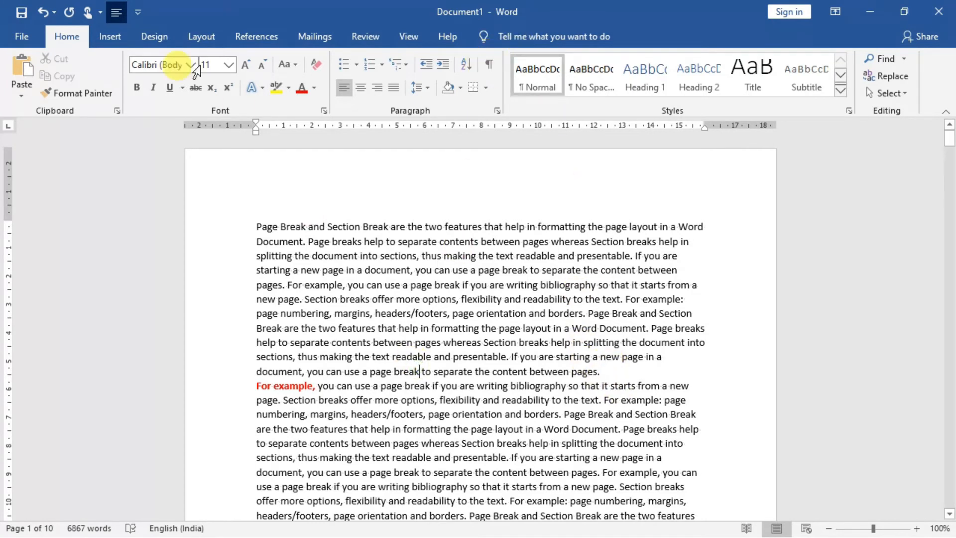
pyautogui.click(105, 38)
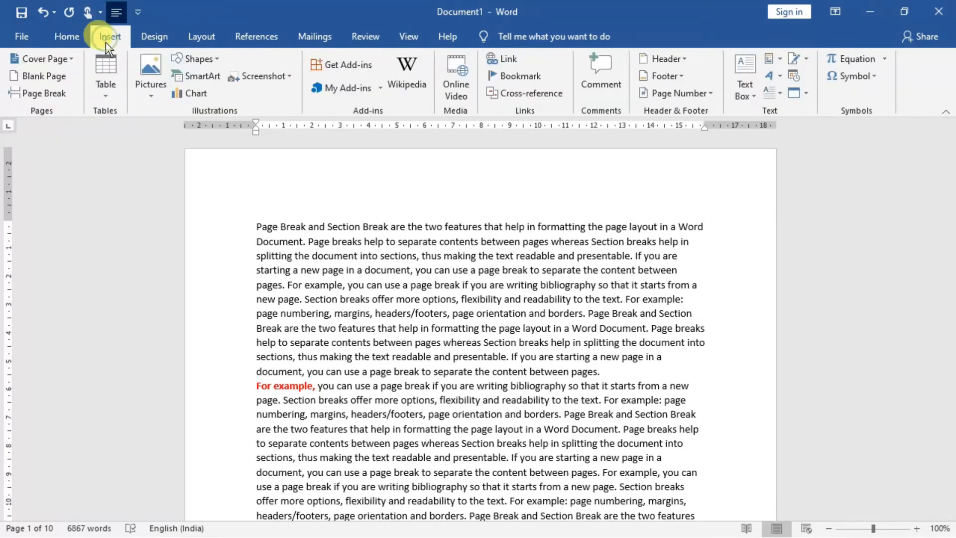
pyautogui.click(139, 91)
pyautogui.click(166, 136)
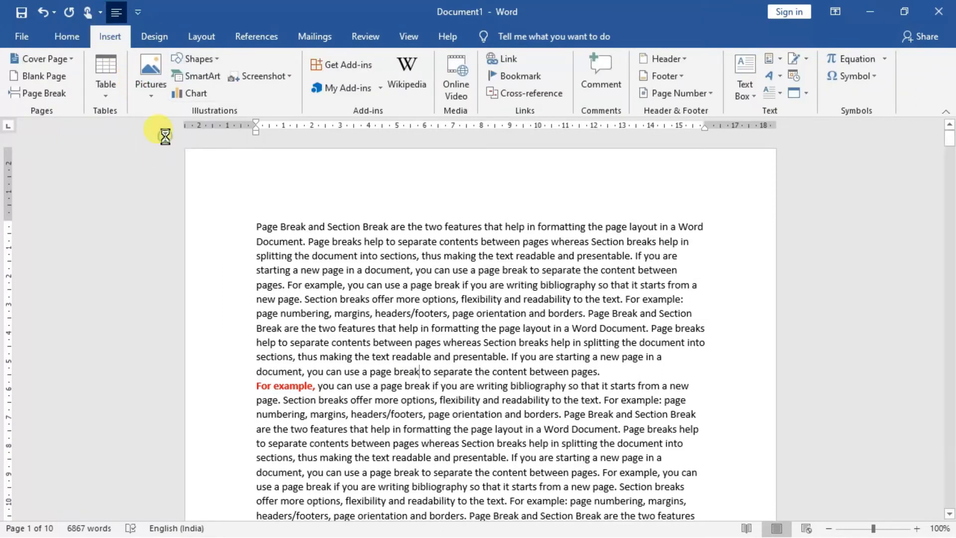
pyautogui.click(196, 208)
pyautogui.click(357, 328)
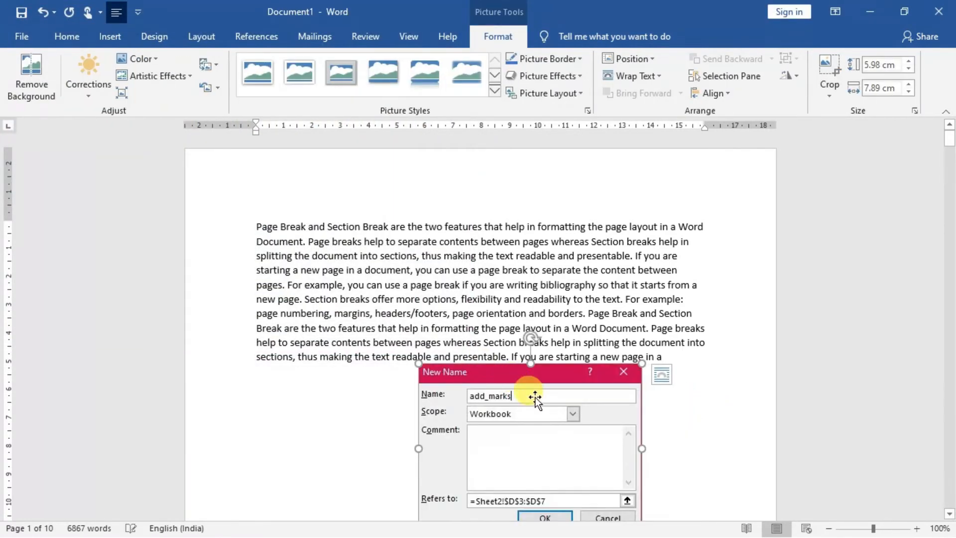
pyautogui.moveTo(535, 397); pyautogui.dragTo(501, 387)
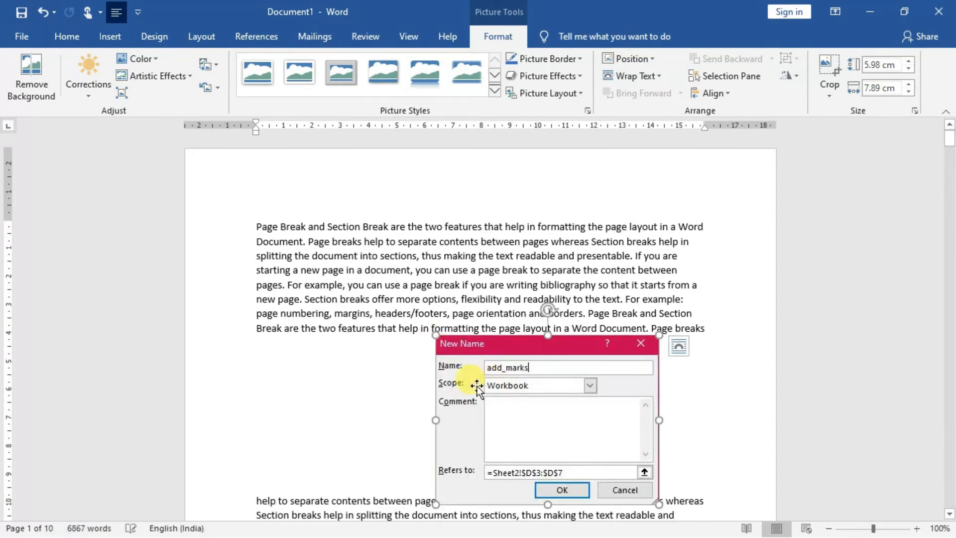
pyautogui.rightClick(477, 388)
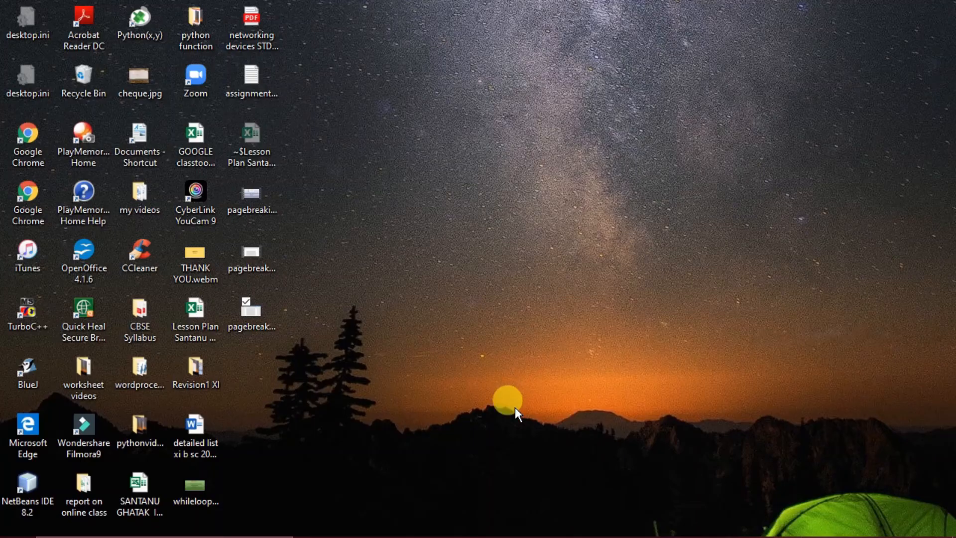
pyautogui.moveTo(551, 518)
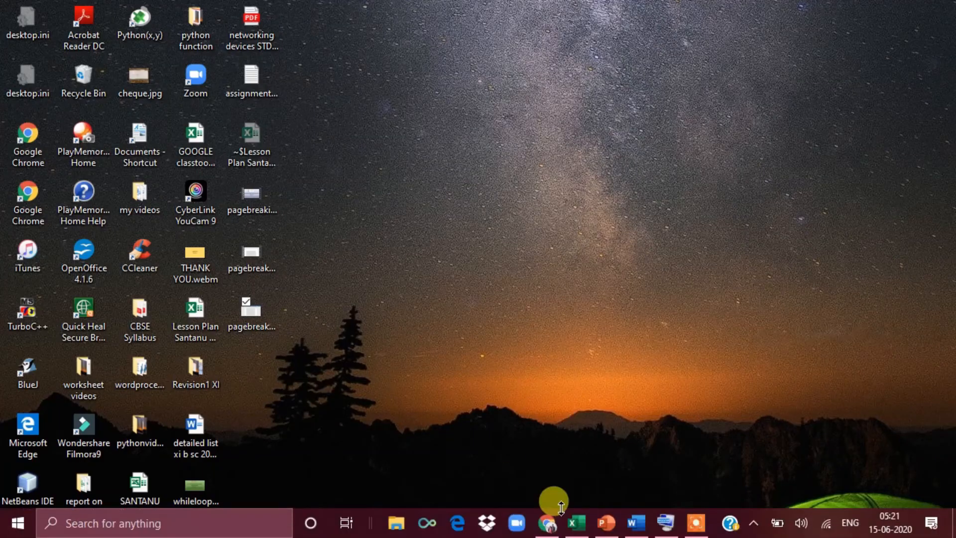
pyautogui.click(643, 527)
pyautogui.moveTo(535, 366); pyautogui.dragTo(450, 339)
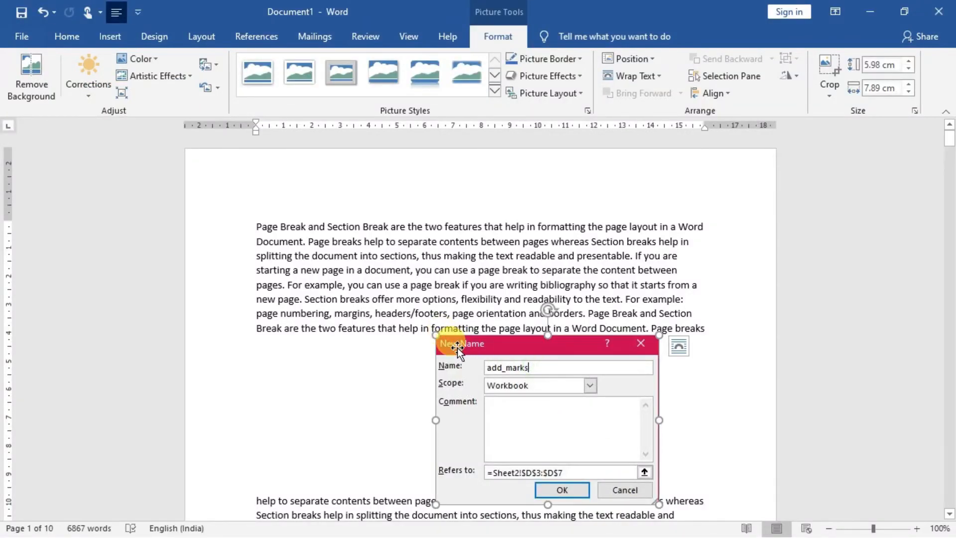
# Set the New Name picture's text wrapping to Top and Bottom and move it one line lower, toward the middle of the page
pyautogui.rightClick(457, 347)
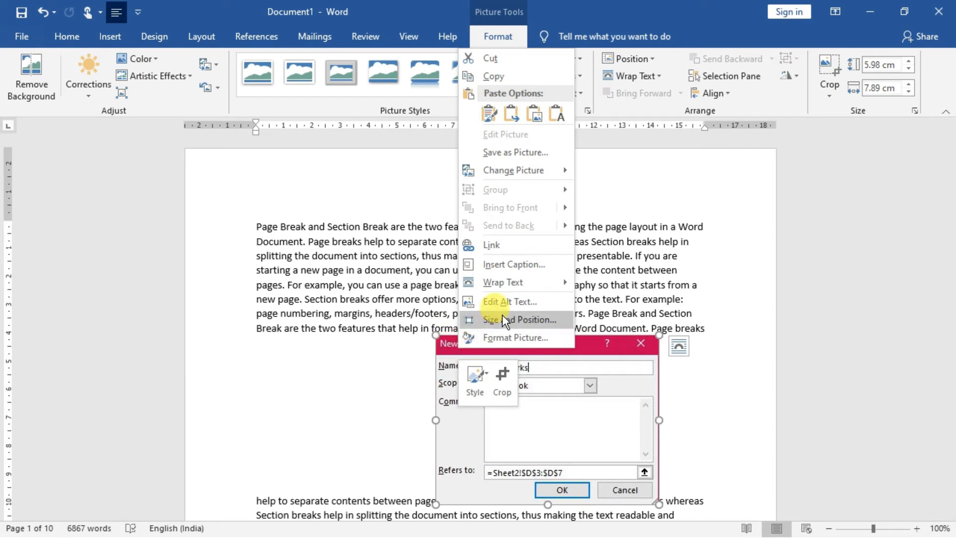
pyautogui.moveTo(505, 287)
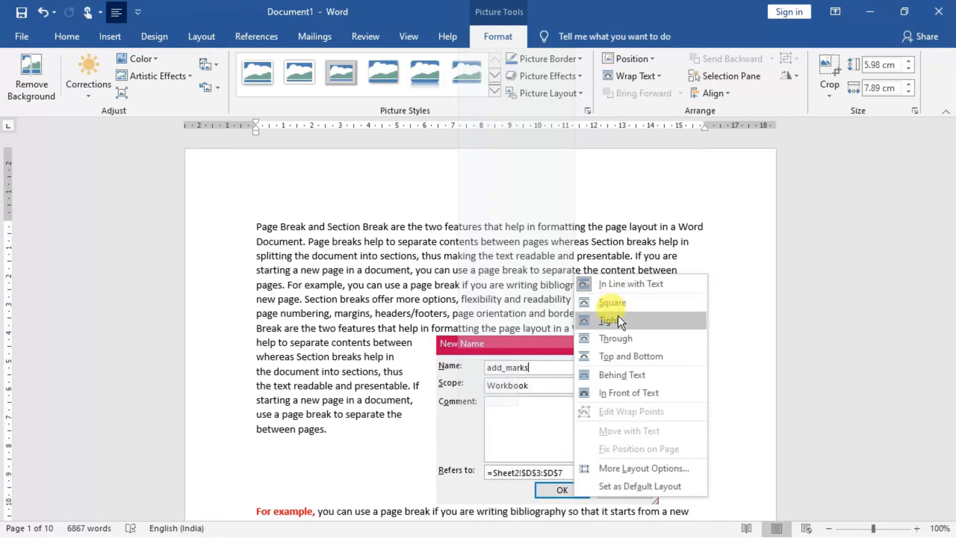
pyautogui.click(612, 356)
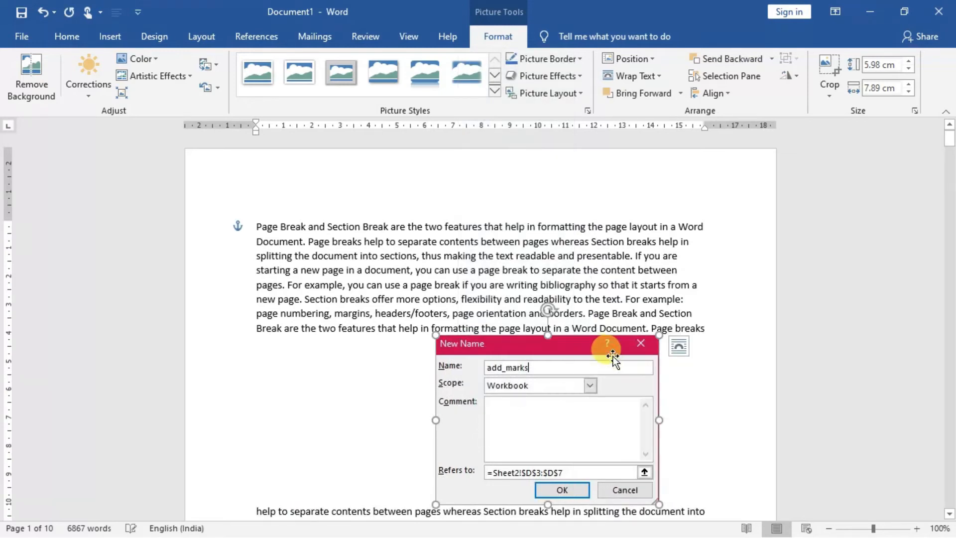
pyautogui.moveTo(571, 358); pyautogui.dragTo(507, 382)
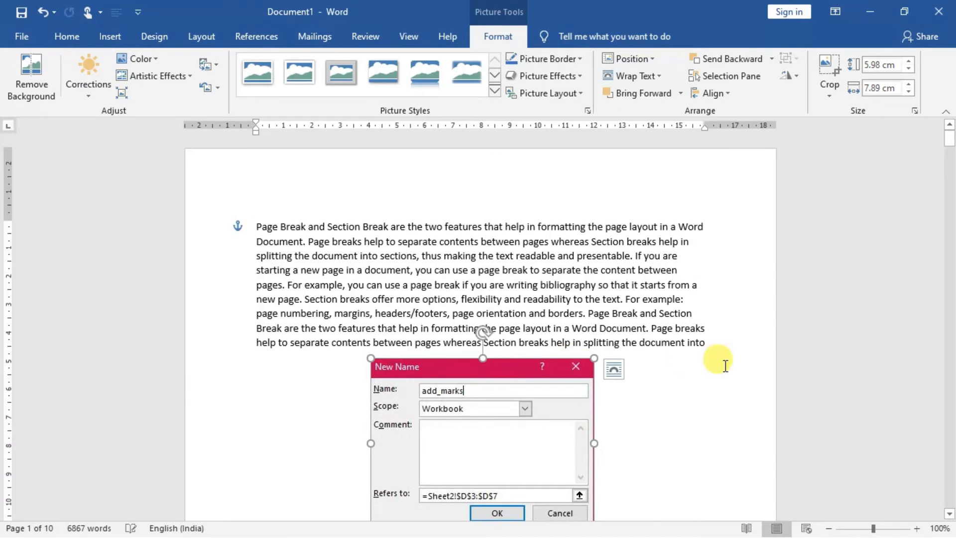
# Delete the New Name picture and remove the line break in front of the red "For example," text
pyautogui.press('Delete')
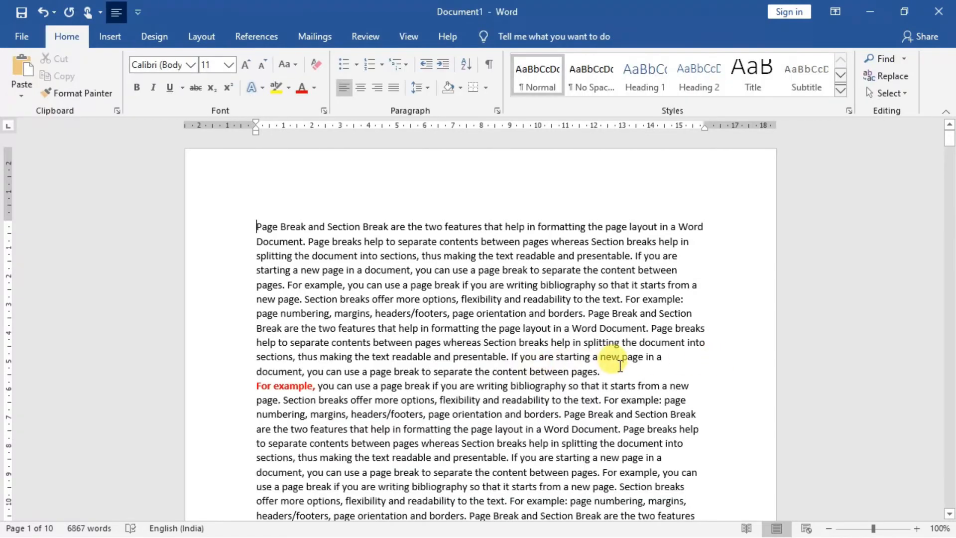
pyautogui.click(619, 371)
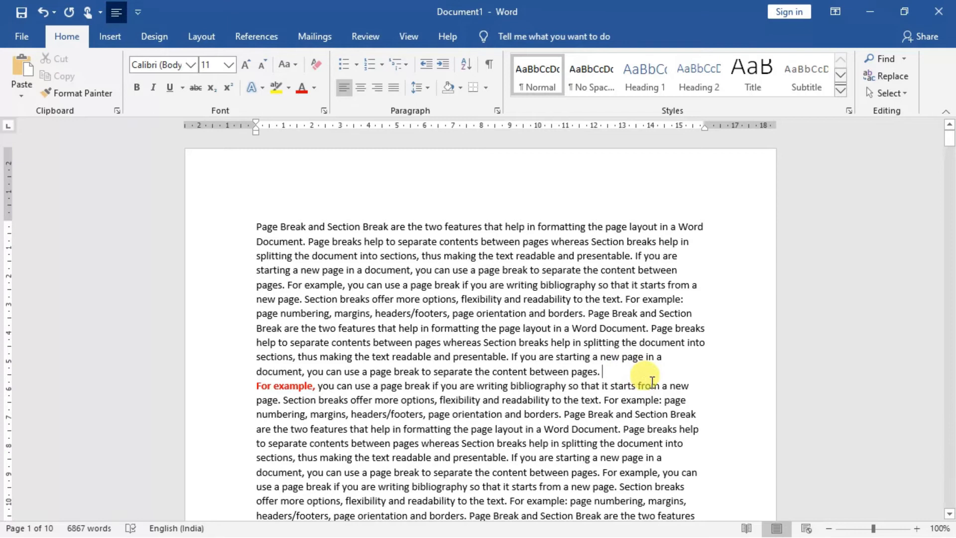
pyautogui.press('Delete')
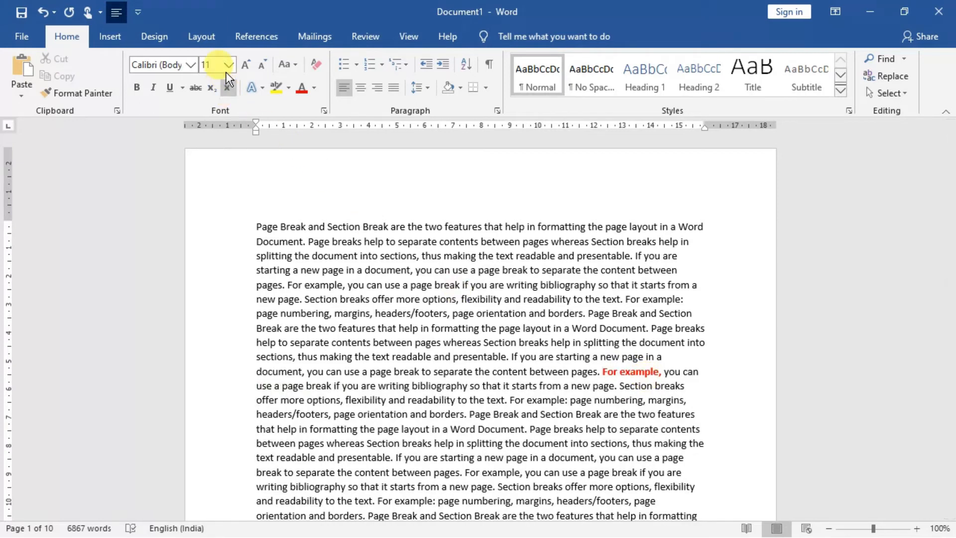
# Insert a Text Wrapping break in front of the red "For example," text
pyautogui.click(206, 37)
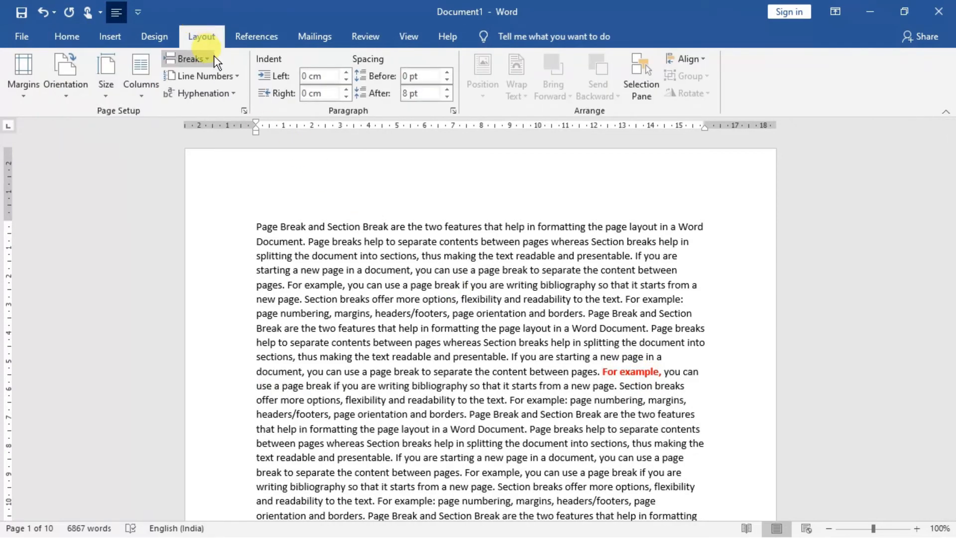
pyautogui.click(215, 59)
pyautogui.click(210, 217)
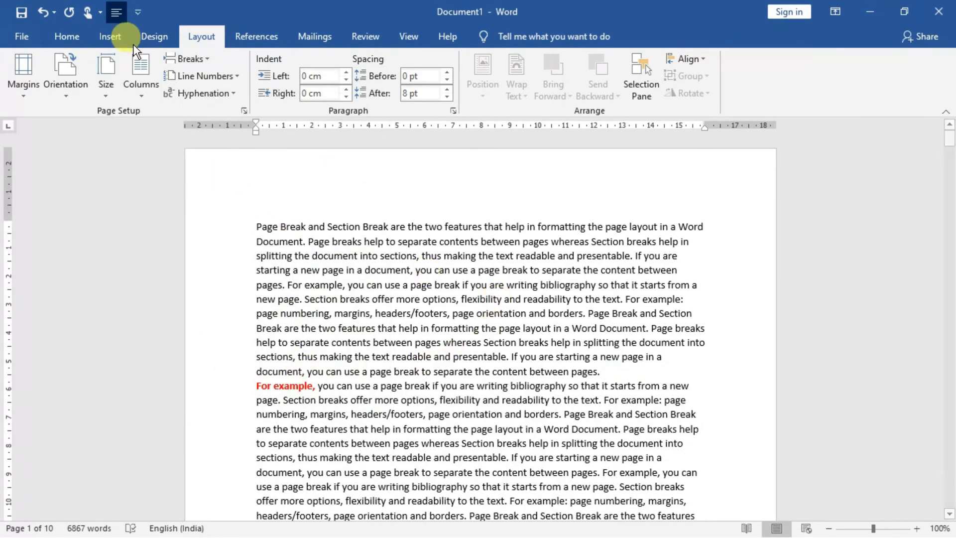
# Insert the New Name dialog screenshot as a picture again and move it after "to separate the content" in the first paragraph
pyautogui.click(111, 36)
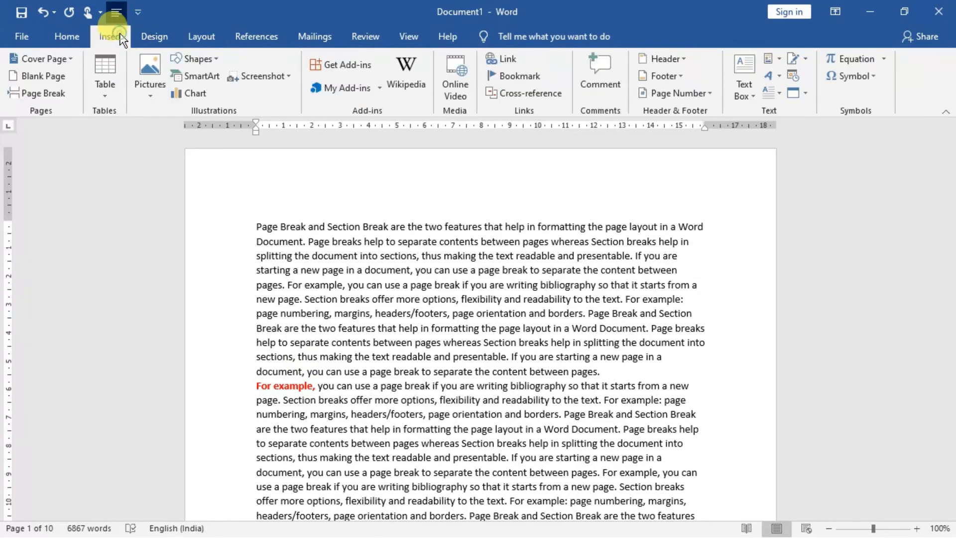
pyautogui.click(147, 91)
pyautogui.click(166, 130)
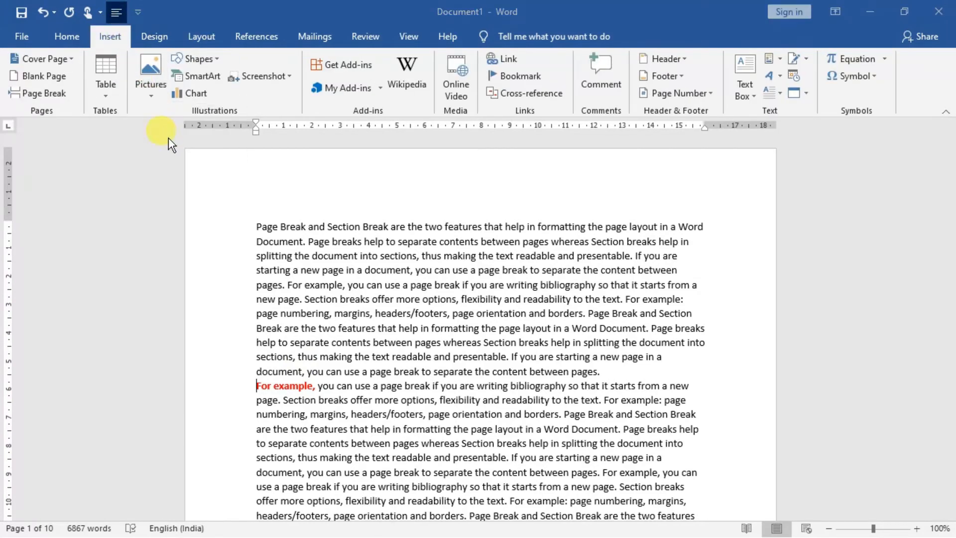
pyautogui.click(181, 196)
pyautogui.click(341, 341)
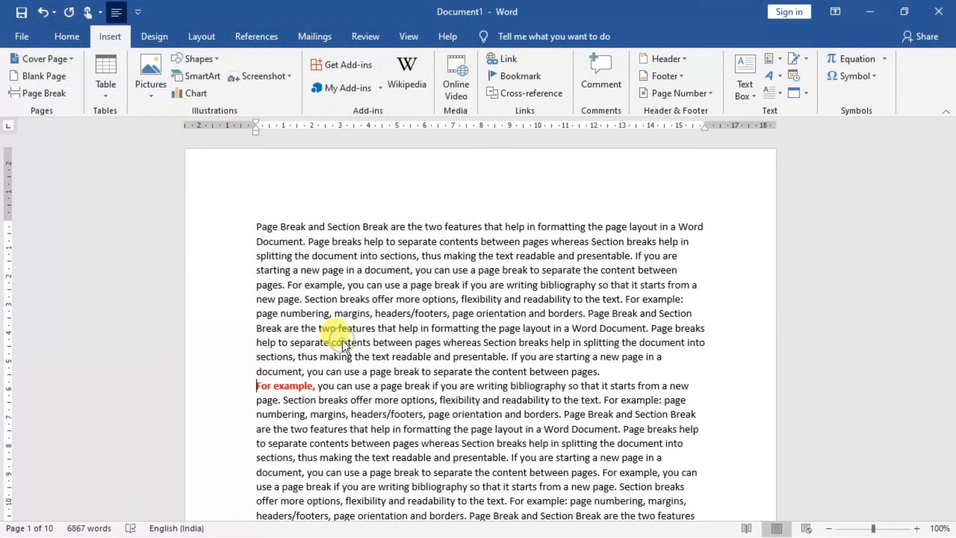
pyautogui.moveTo(369, 390); pyautogui.dragTo(525, 368)
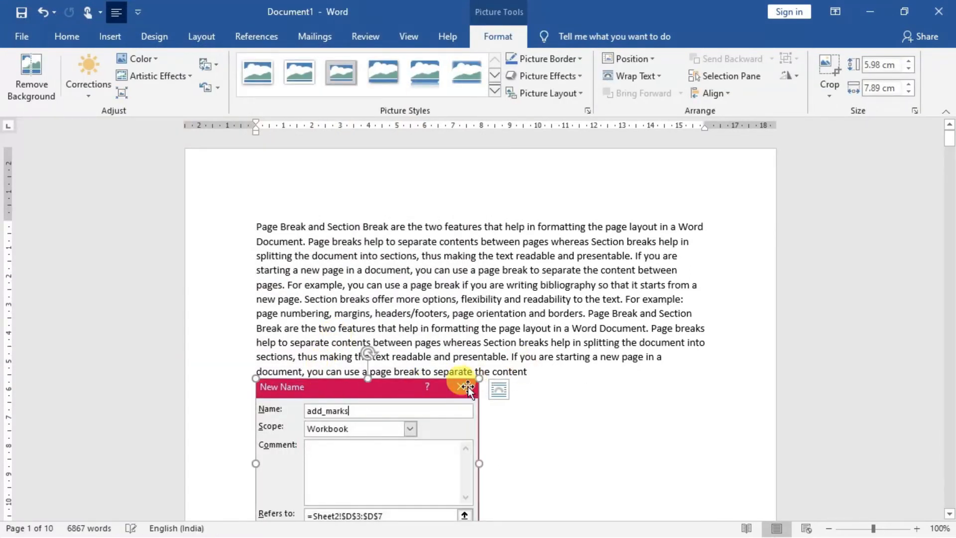
# Change the newly inserted picture's text wrapping from inline to Top and Bottom
pyautogui.rightClick(417, 384)
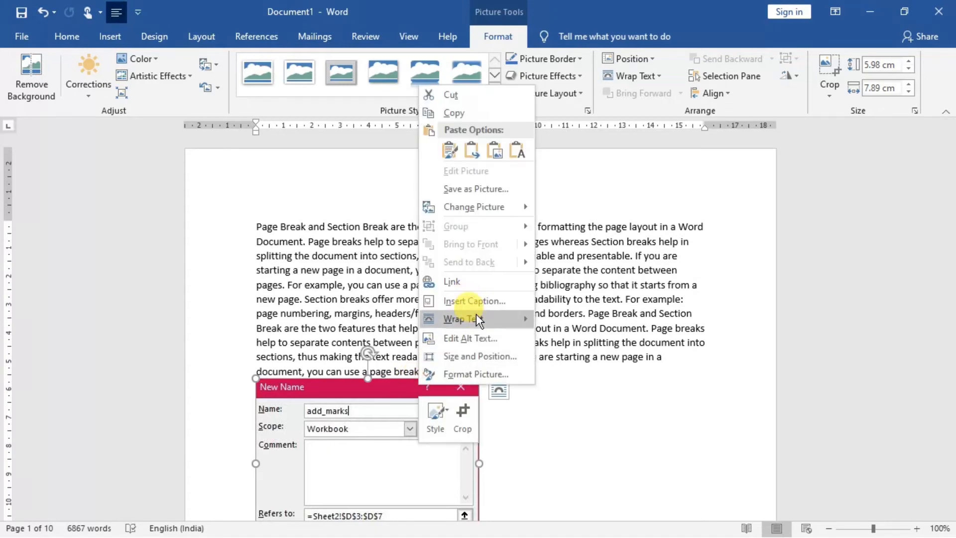
pyautogui.moveTo(476, 319)
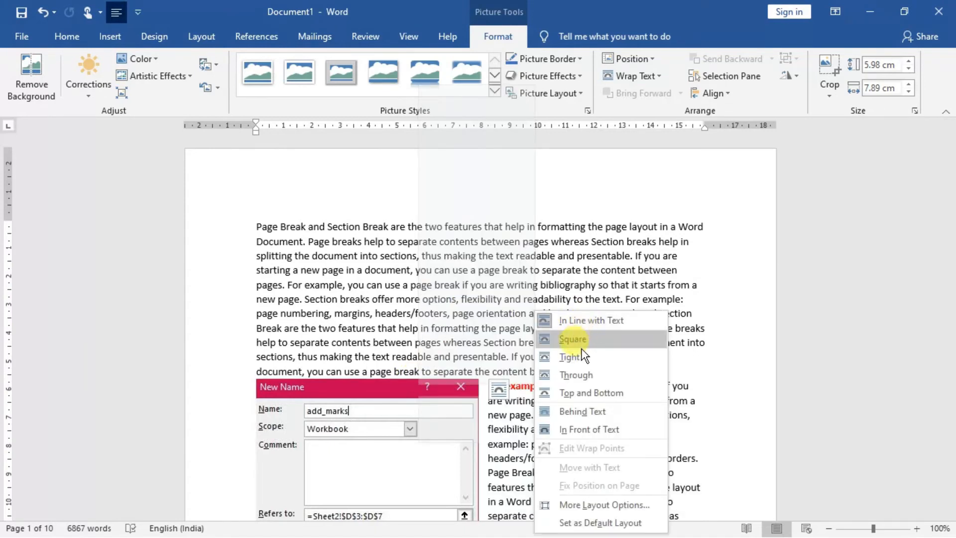
pyautogui.click(585, 392)
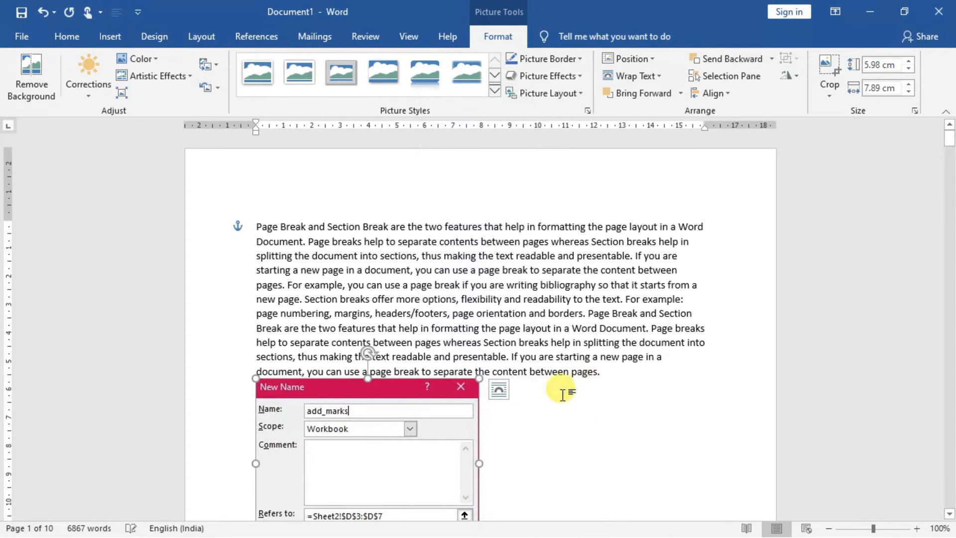
# Change the New Name picture's text wrapping from Top and Bottom to Square in its layout options
pyautogui.rightClick(414, 420)
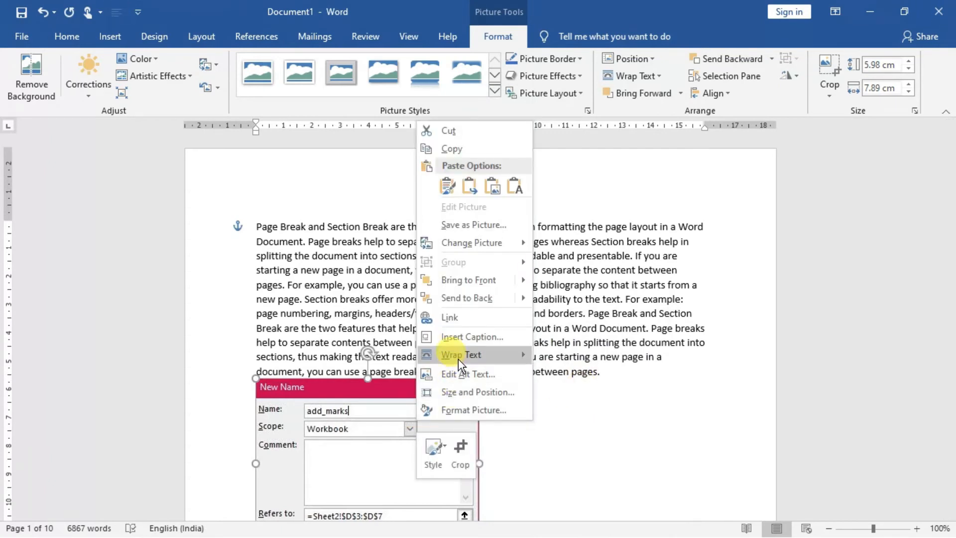
pyautogui.moveTo(458, 354)
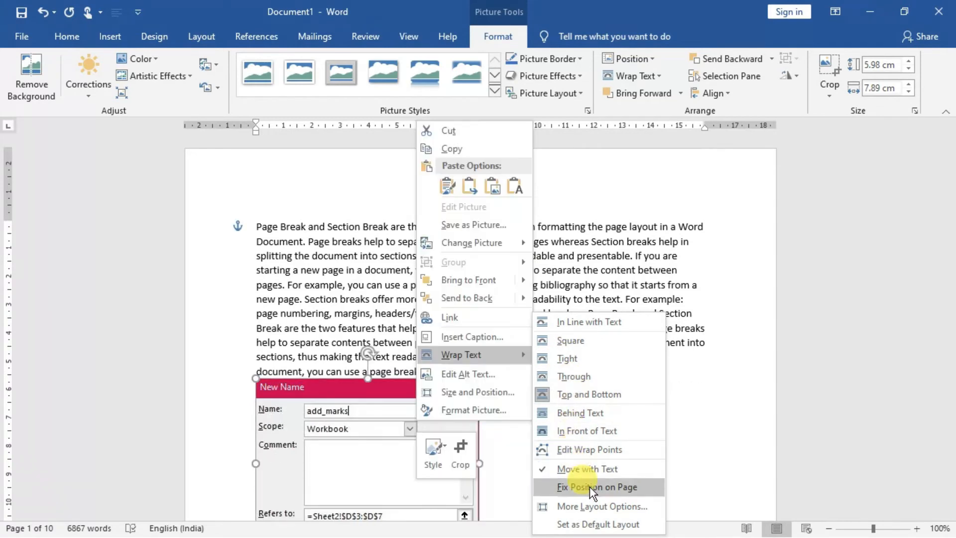
pyautogui.click(591, 506)
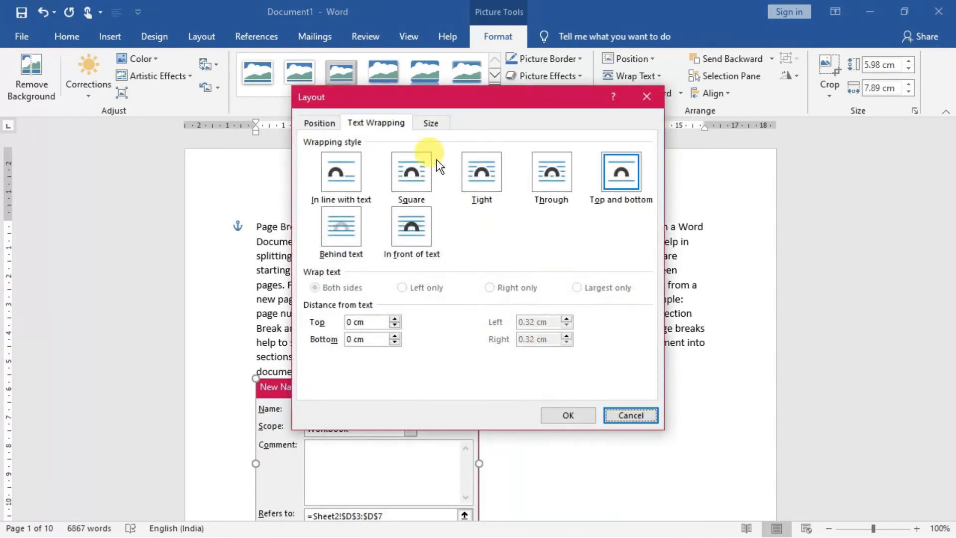
pyautogui.click(416, 169)
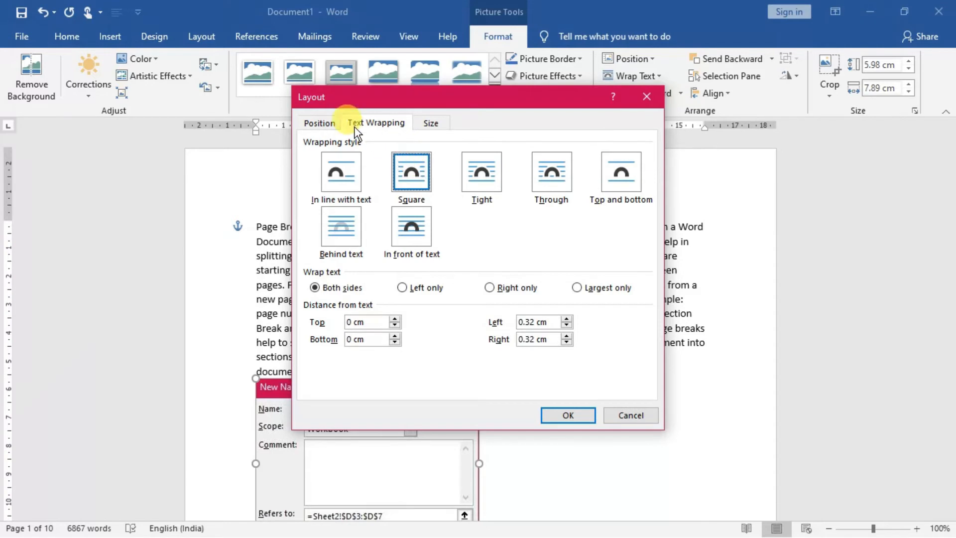
pyautogui.click(579, 412)
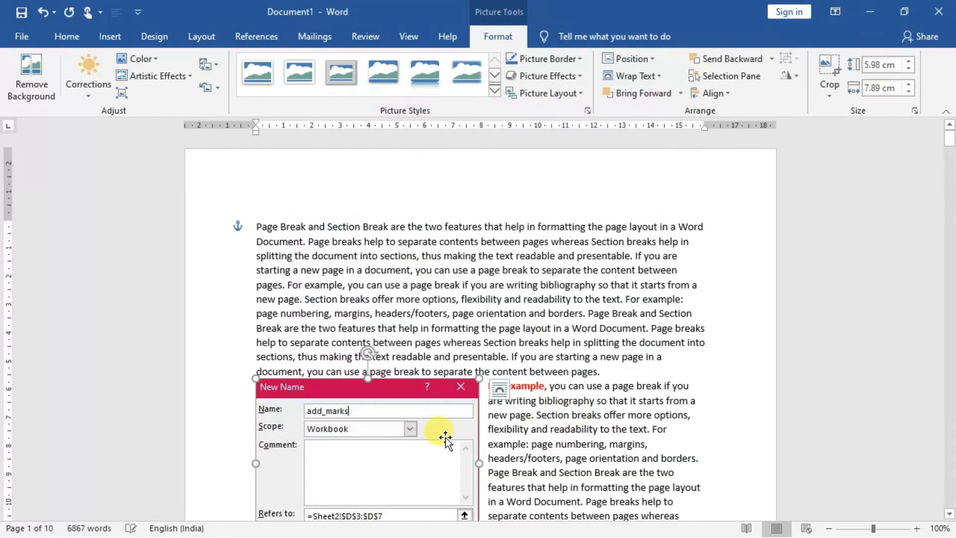
# Move the New Name picture up into the first block of text, and back down beside the red "For example," text
pyautogui.moveTo(417, 441); pyautogui.dragTo(523, 390)
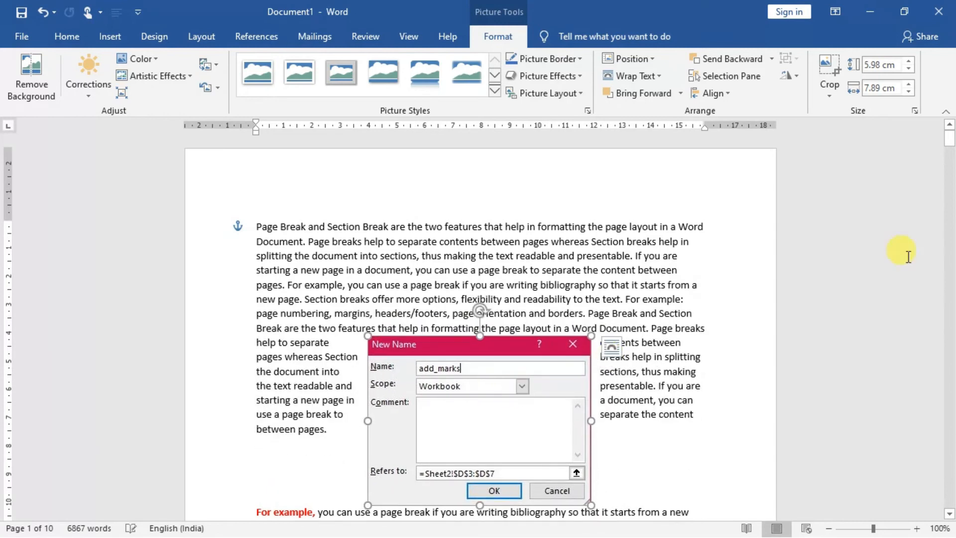
pyautogui.moveTo(951, 516); pyautogui.dragTo(952, 516)
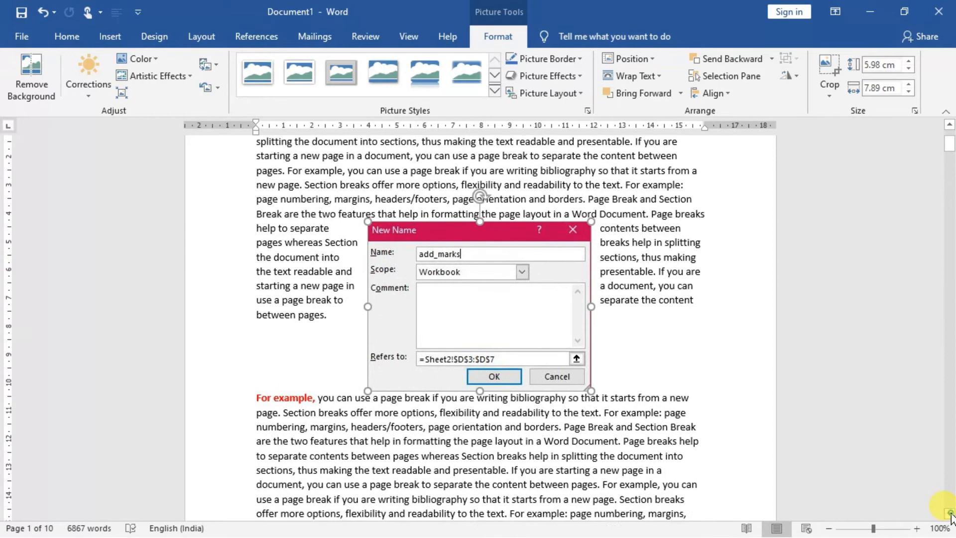
pyautogui.click(951, 516)
pyautogui.click(642, 259)
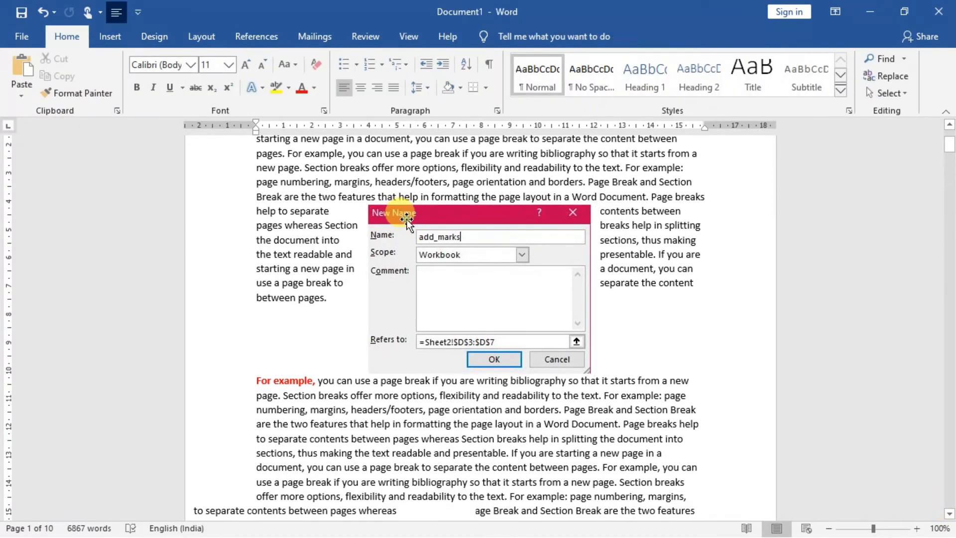
pyautogui.moveTo(406, 221); pyautogui.dragTo(391, 269)
# Try the Behind Text wrapping on the New Name picture and undo it
pyautogui.rightClick(391, 271)
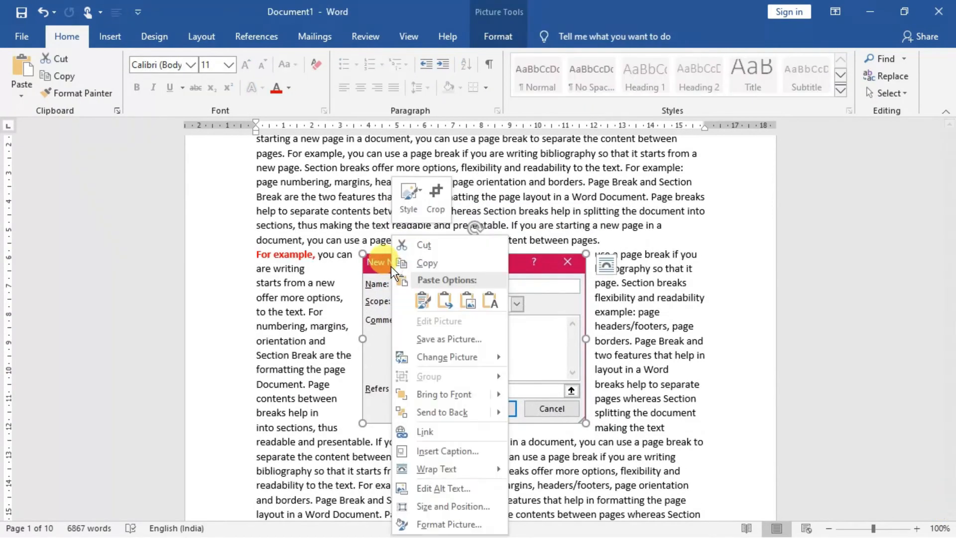
pyautogui.moveTo(480, 467)
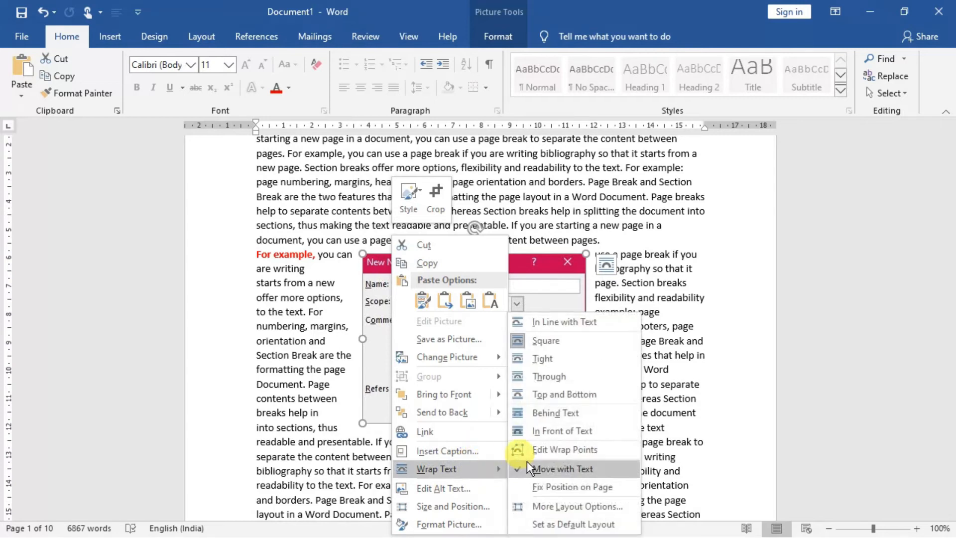
pyautogui.click(557, 413)
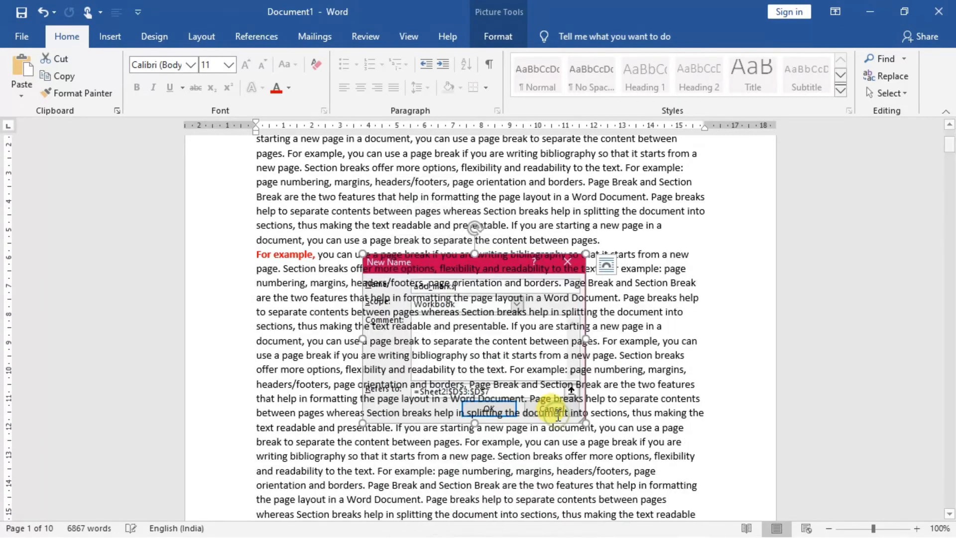
pyautogui.click(662, 335)
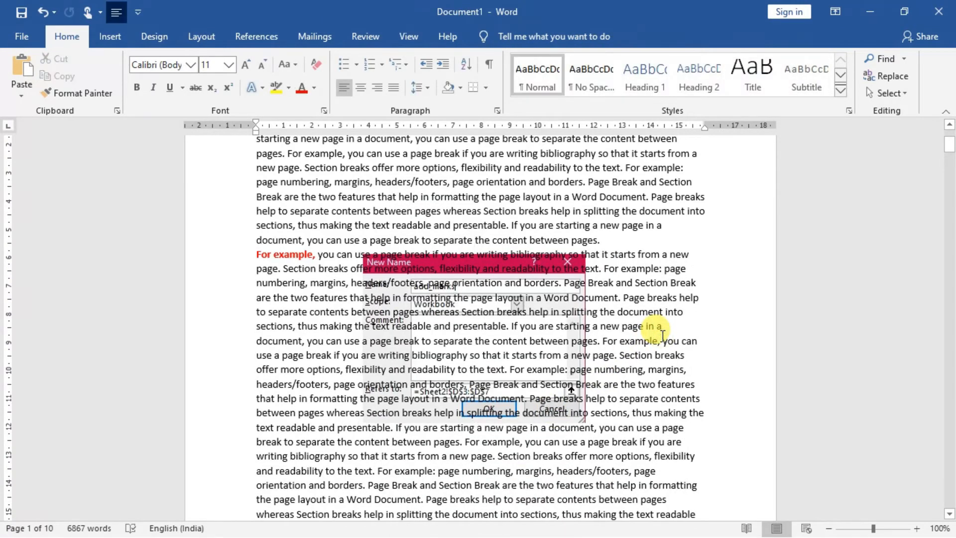
pyautogui.hotkey('ctrl', 'z')
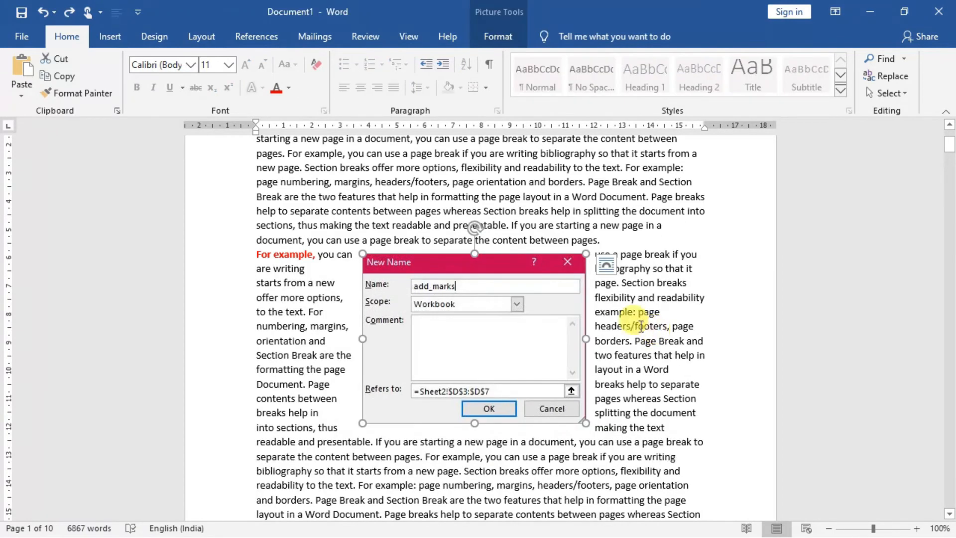
# Set the New Name picture's text wrapping to In Front of Text and deselect the picture
pyautogui.rightClick(558, 296)
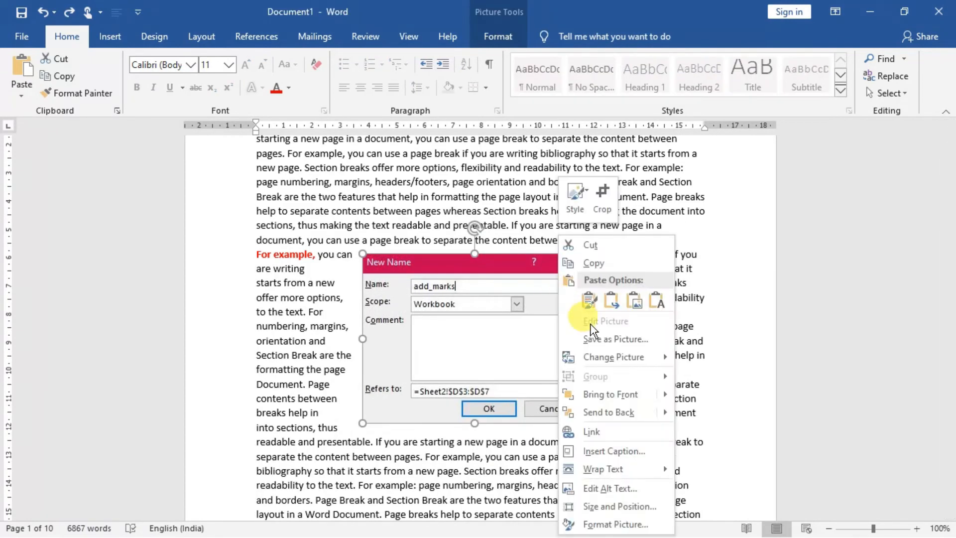
pyautogui.moveTo(614, 474)
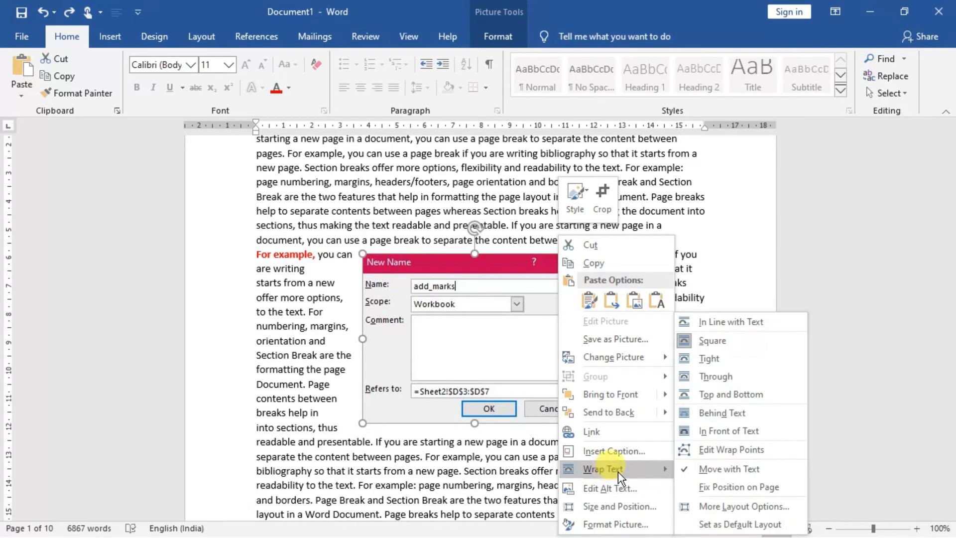
pyautogui.click(722, 432)
pyautogui.moveTo(503, 241); pyautogui.dragTo(509, 251)
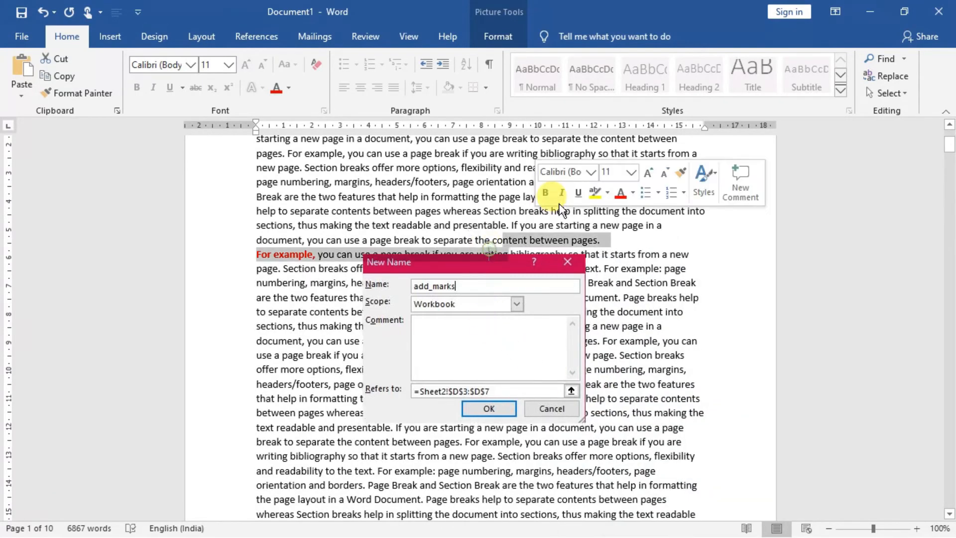
pyautogui.click(676, 302)
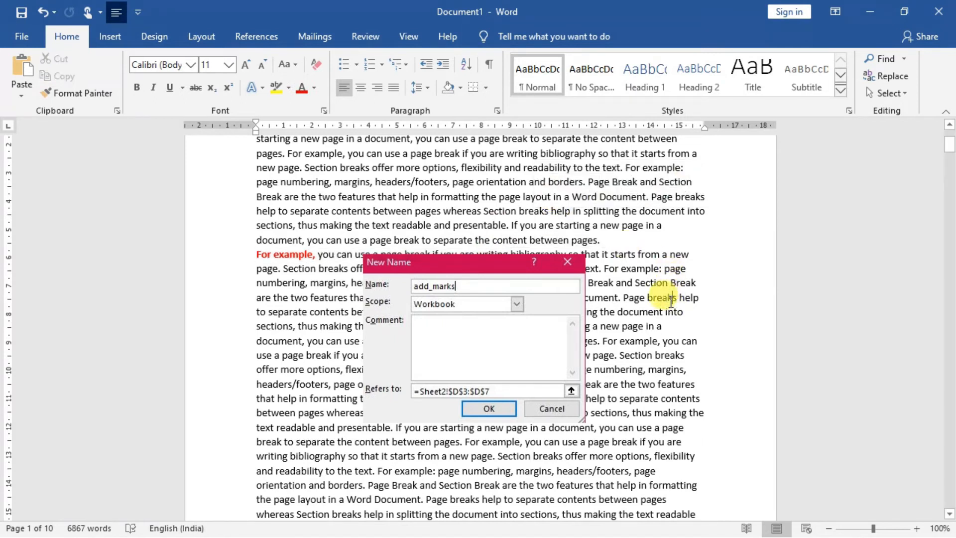
# Set the New Name picture's text wrapping to Through and move it up above the red "For example," text
pyautogui.click(548, 417)
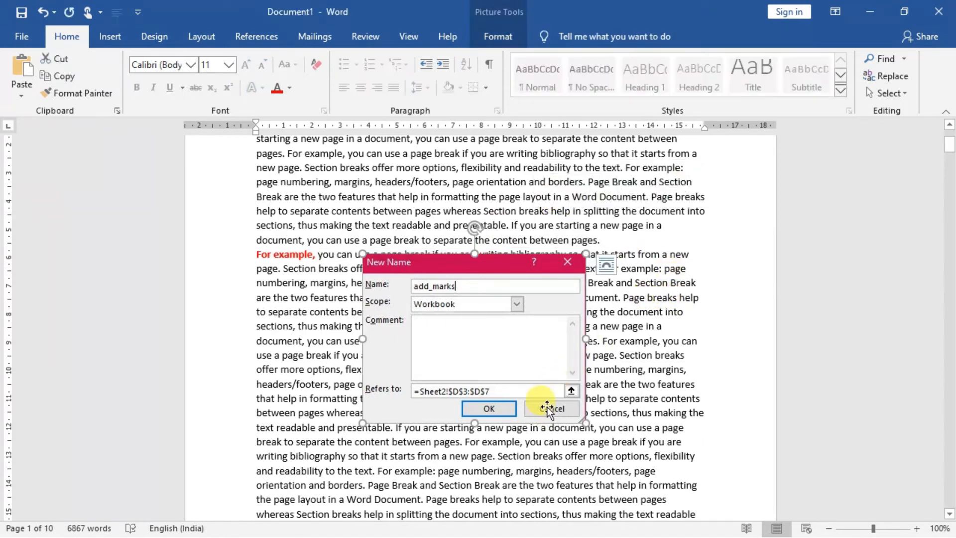
pyautogui.rightClick(486, 342)
pyautogui.moveTo(540, 279)
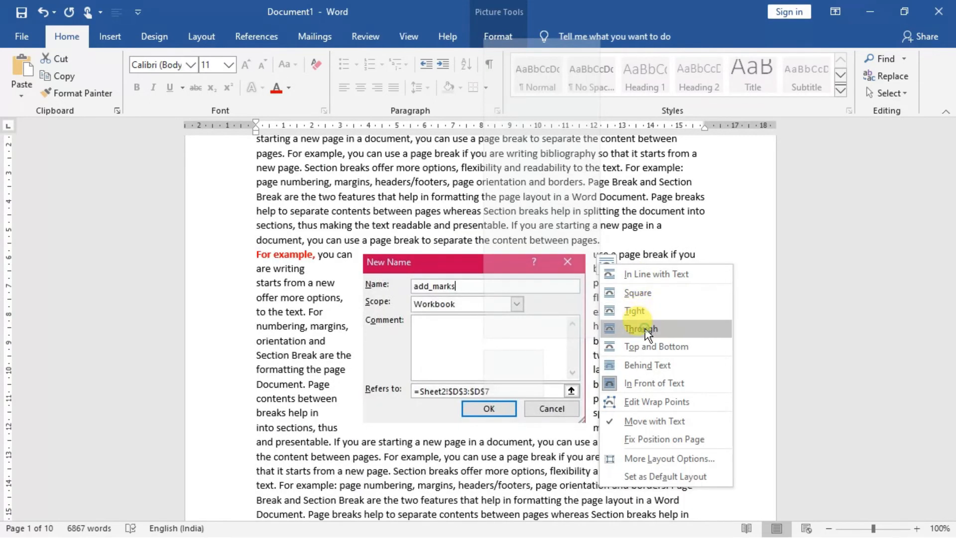
pyautogui.click(645, 327)
pyautogui.click(548, 205)
pyautogui.moveTo(422, 273); pyautogui.dragTo(425, 196)
# Edit the picture's wrap points by pulling the upper-left point outward into the surrounding text
pyautogui.rightClick(434, 205)
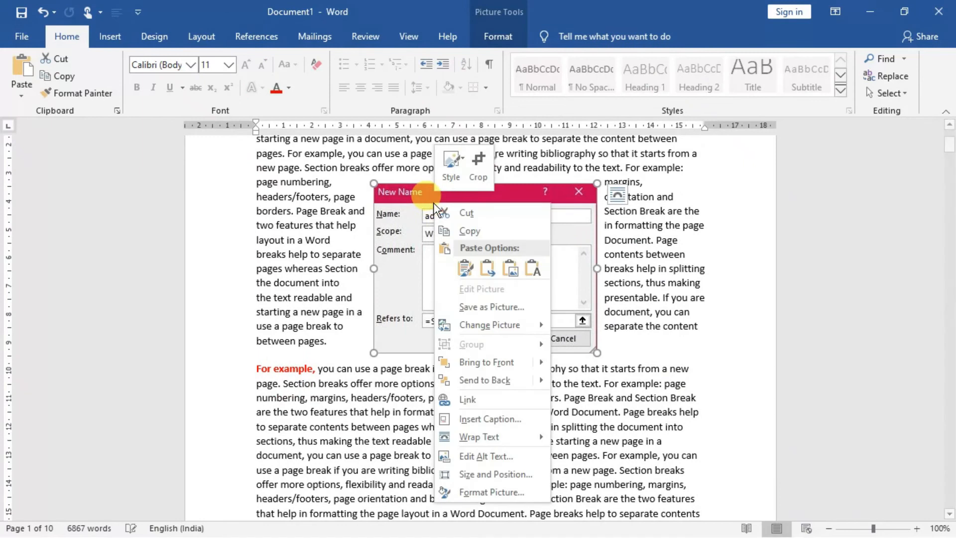
pyautogui.moveTo(525, 436)
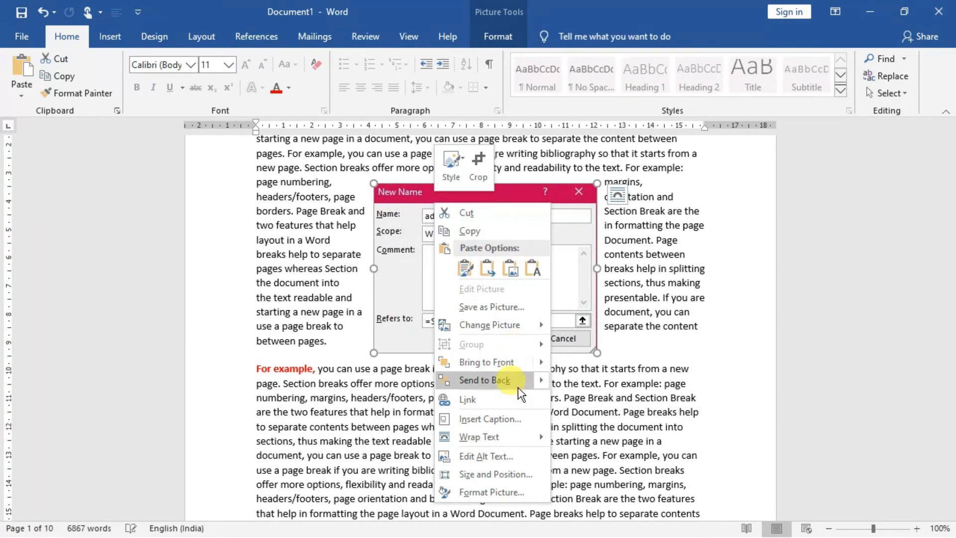
pyautogui.moveTo(488, 437)
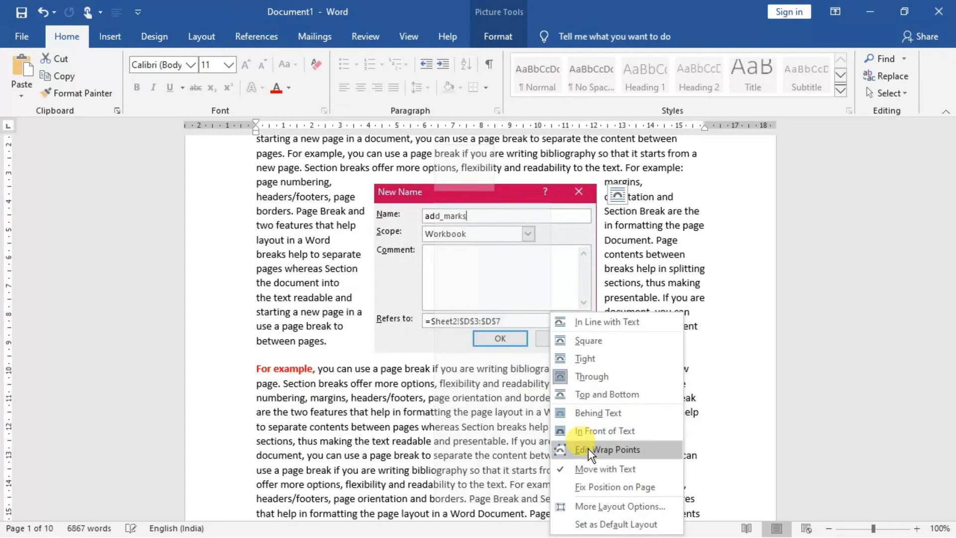
pyautogui.click(587, 448)
pyautogui.moveTo(375, 186); pyautogui.dragTo(324, 162)
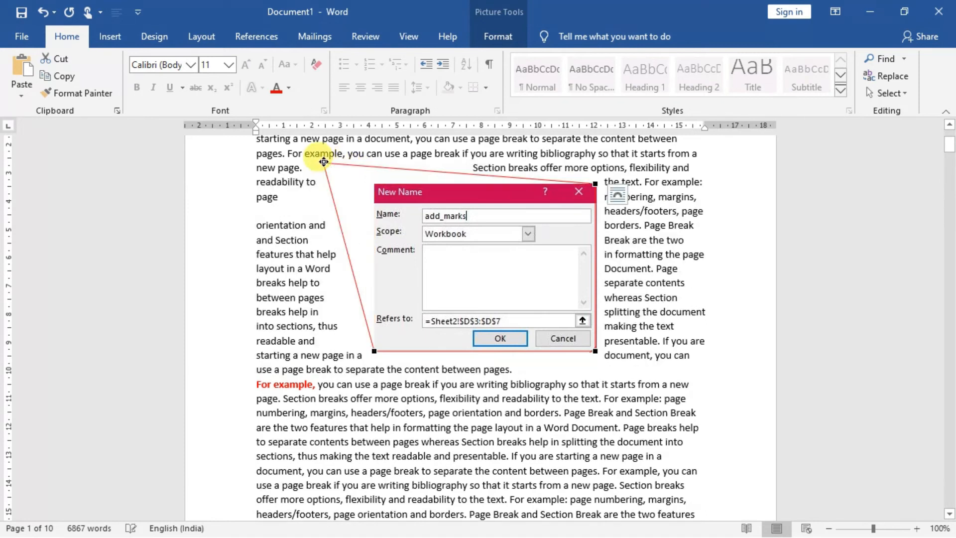
pyautogui.click(661, 296)
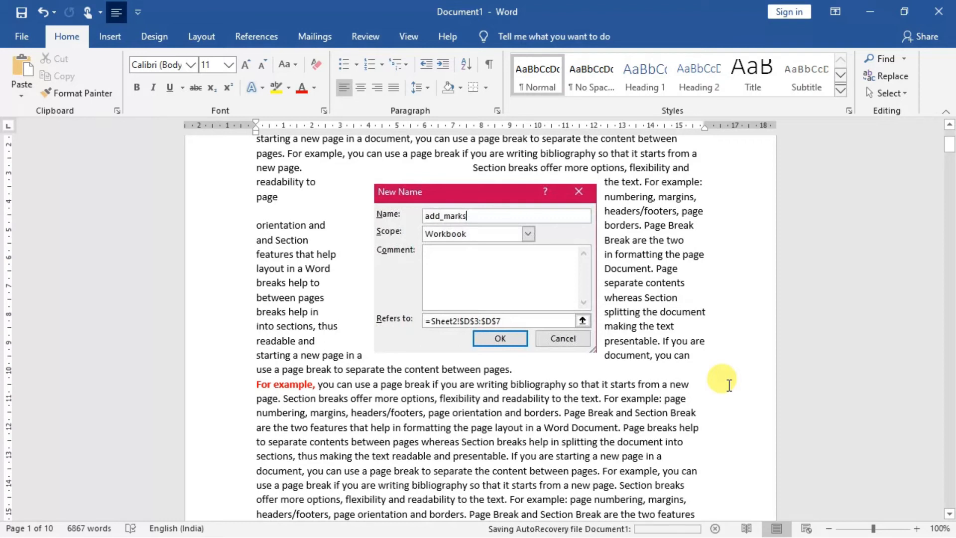
# Delete the New Name picture and the text wrapping break before the red "For example," text, and hide the formatting marks
pyautogui.click(516, 292)
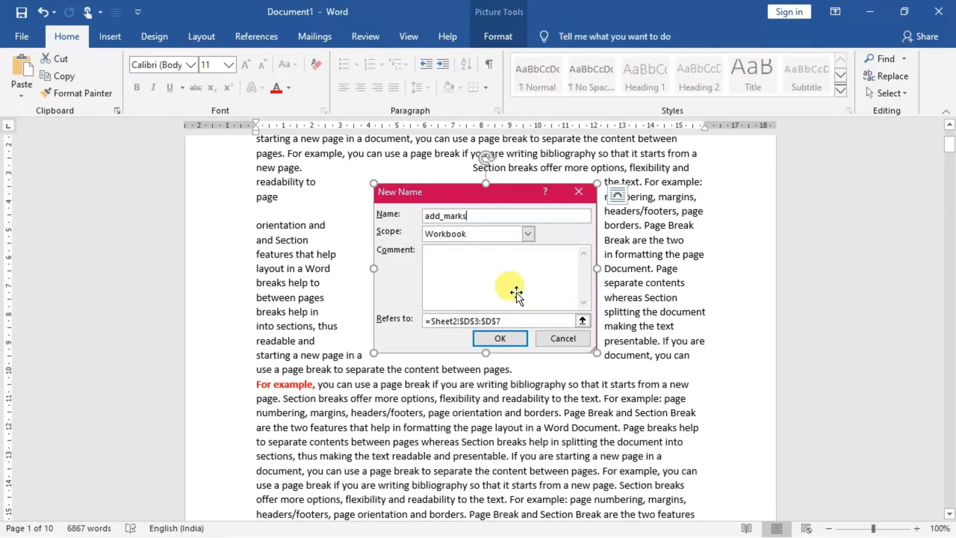
pyautogui.press('Delete')
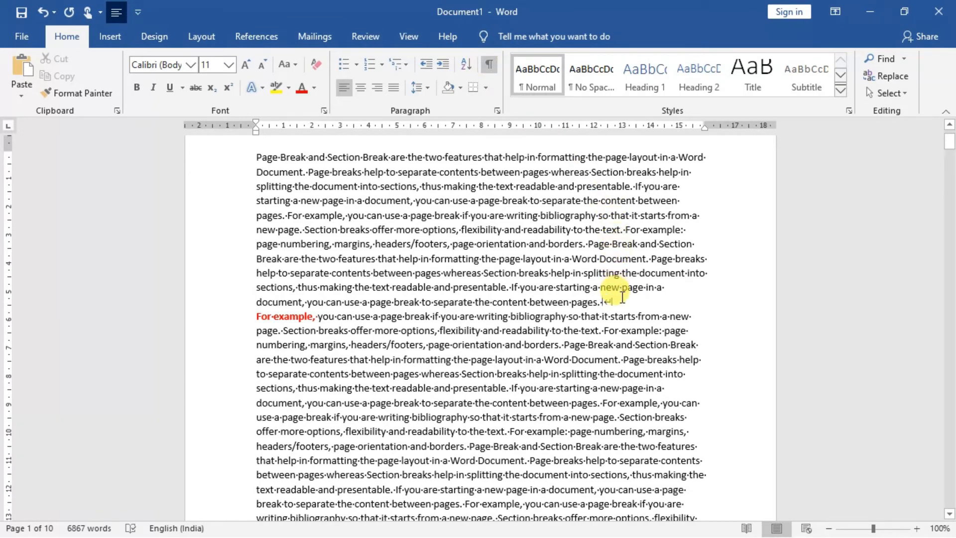
pyautogui.press('Delete')
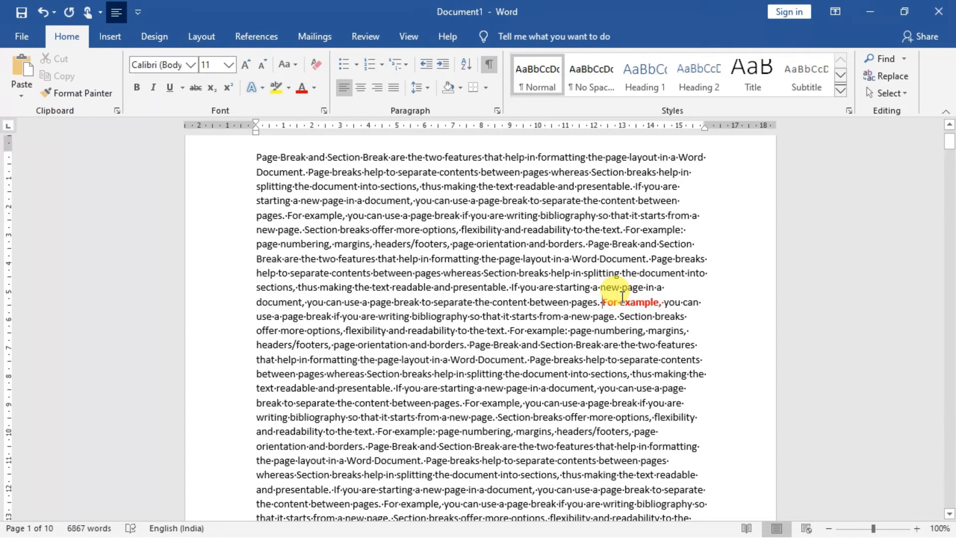
pyautogui.click(489, 63)
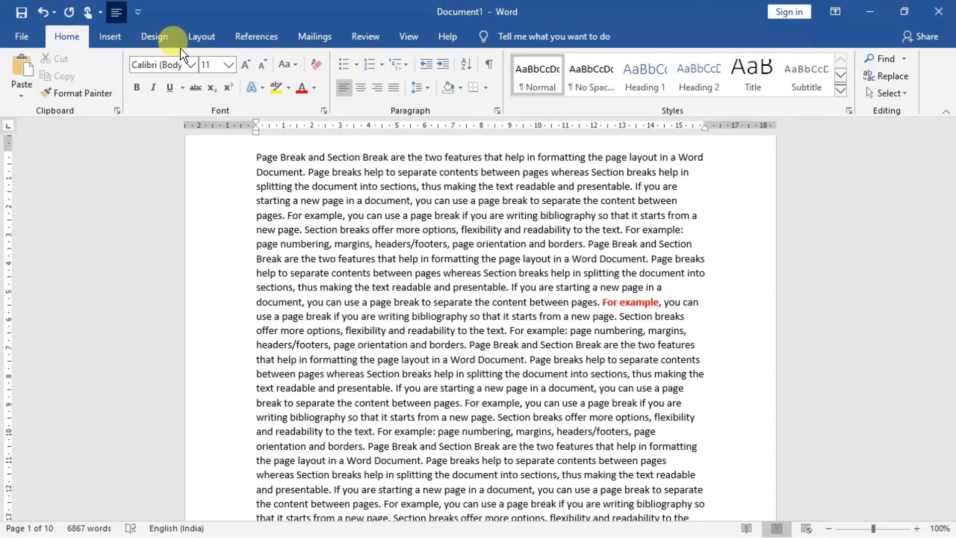
# Insert a Next Page section break in front of the red "For example," text
pyautogui.click(200, 40)
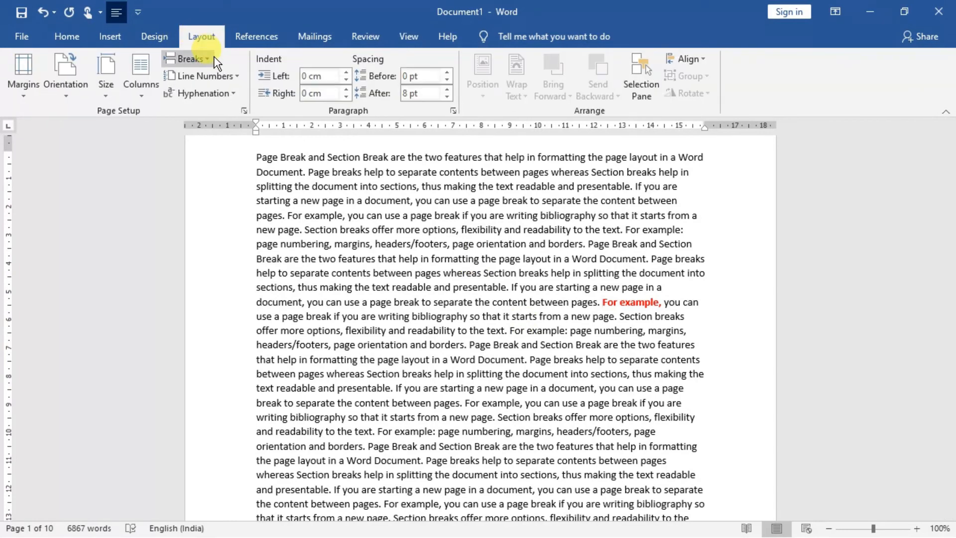
pyautogui.click(215, 60)
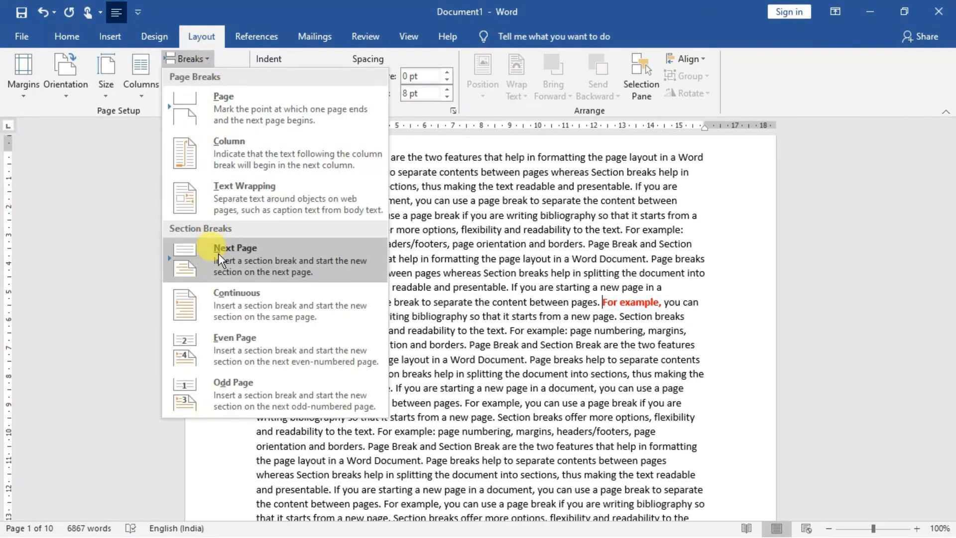
pyautogui.click(222, 268)
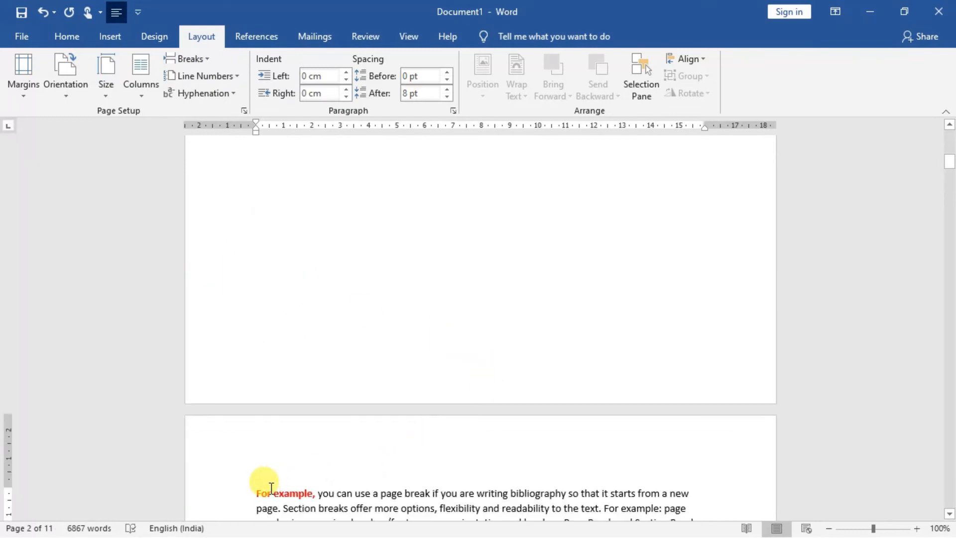
# Try deleting the F and adding "AS" at the start of the red text, and restore it to "For example,"
pyautogui.press('Delete')
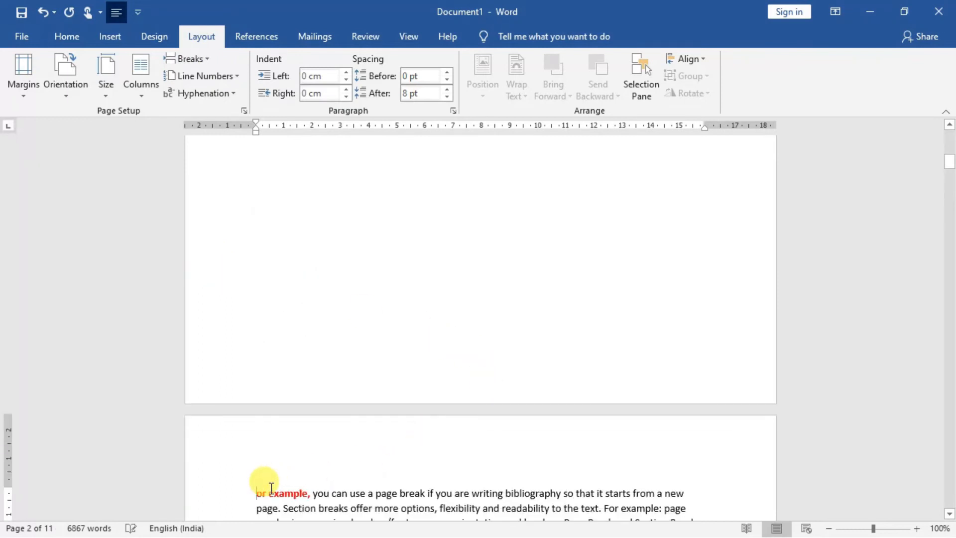
pyautogui.write('AS')
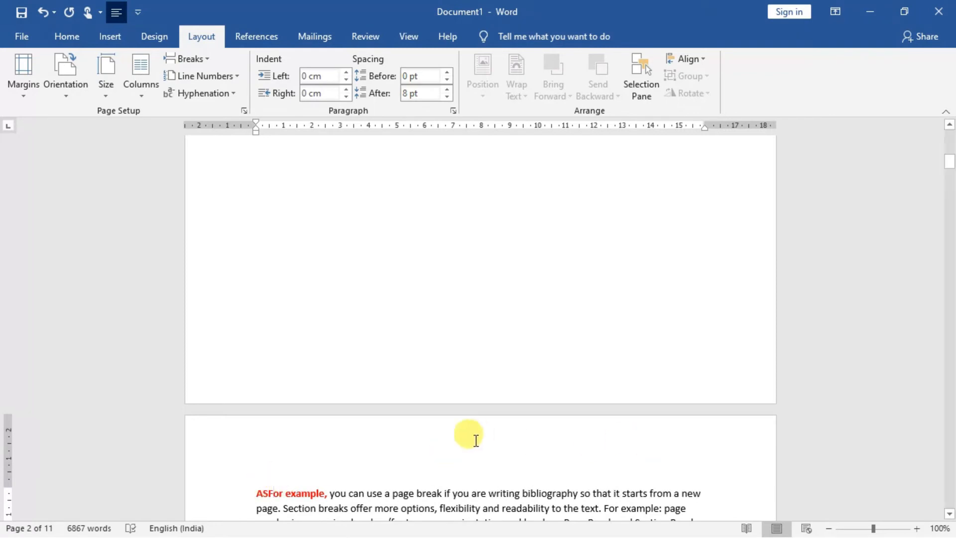
pyautogui.press('BackSpace')
pyautogui.press('BackSpace')
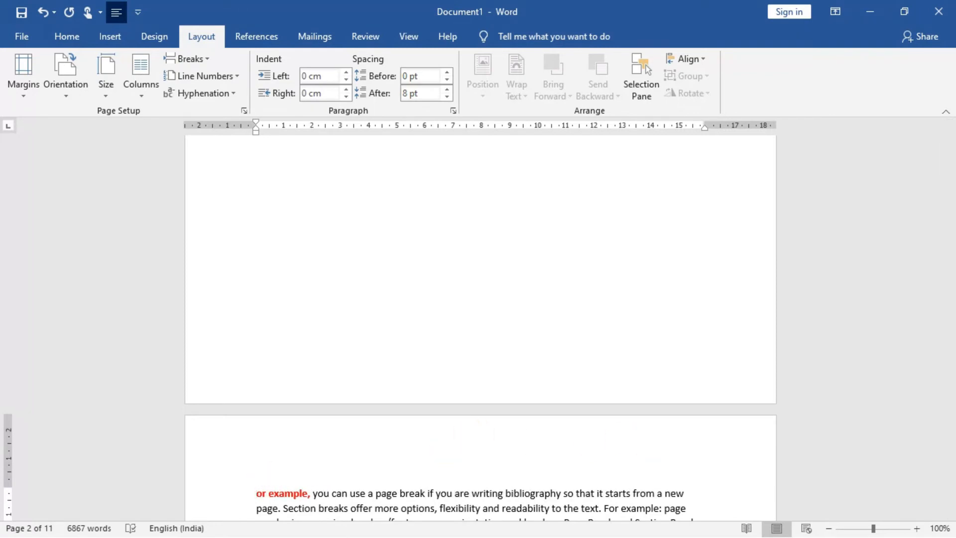
pyautogui.write('F')
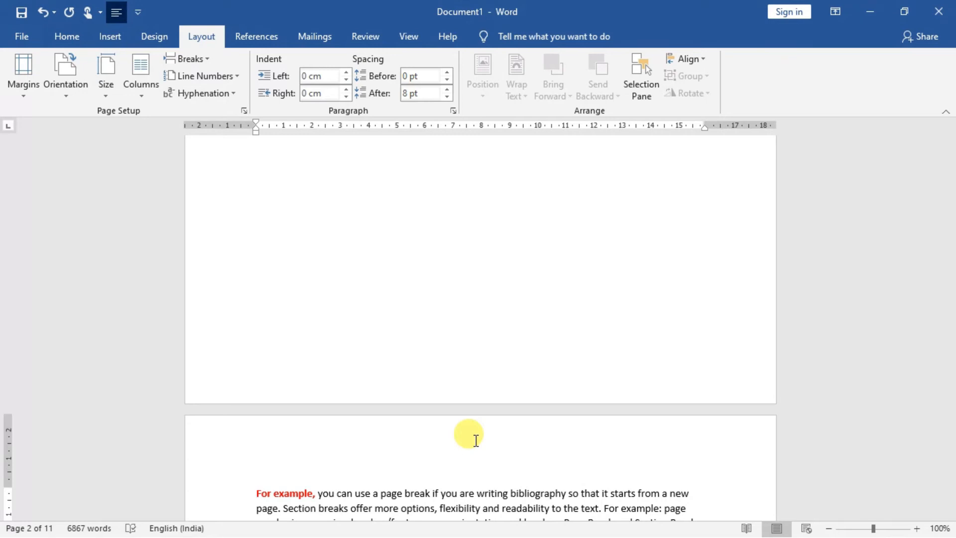
# Undo the recent edits and delete the Next Page section break in front of the red "For example," text
pyautogui.hotkey('ctrl', 'z')
pyautogui.hotkey('ctrl', 'z')
pyautogui.hotkey('ctrl', 'z')
pyautogui.hotkey('ctrl', 'z')
pyautogui.hotkey('ctrl', 'z')
pyautogui.hotkey('ctrl', 'z')
pyautogui.moveTo(951, 169); pyautogui.dragTo(947, 140)
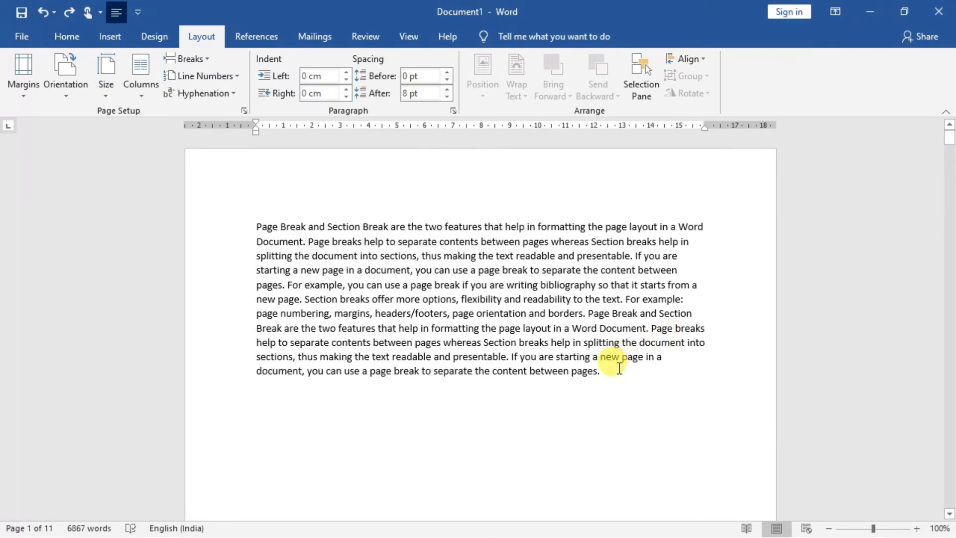
pyautogui.press('Delete')
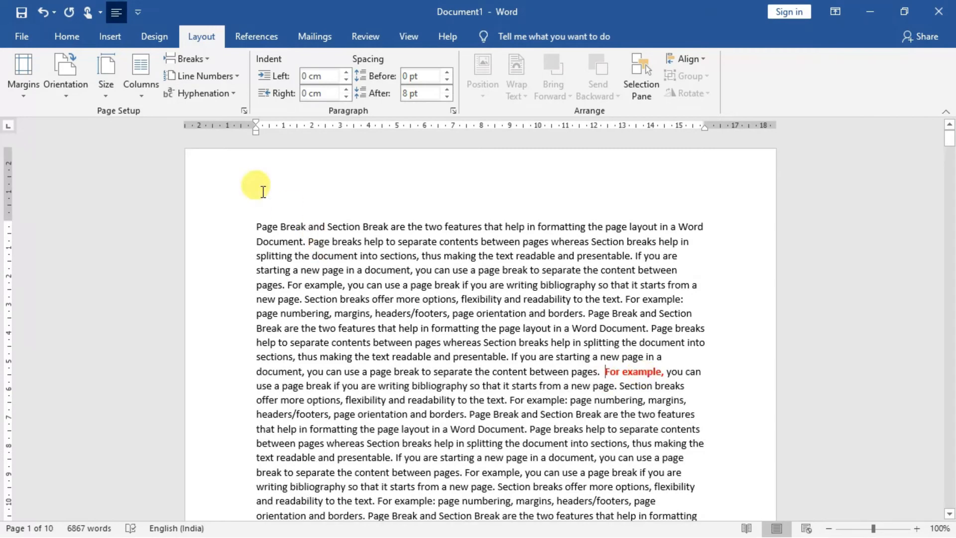
# Insert Continuous section breaks before the red "For example," text and before two of the following "If you are starting" sentences
pyautogui.click(209, 58)
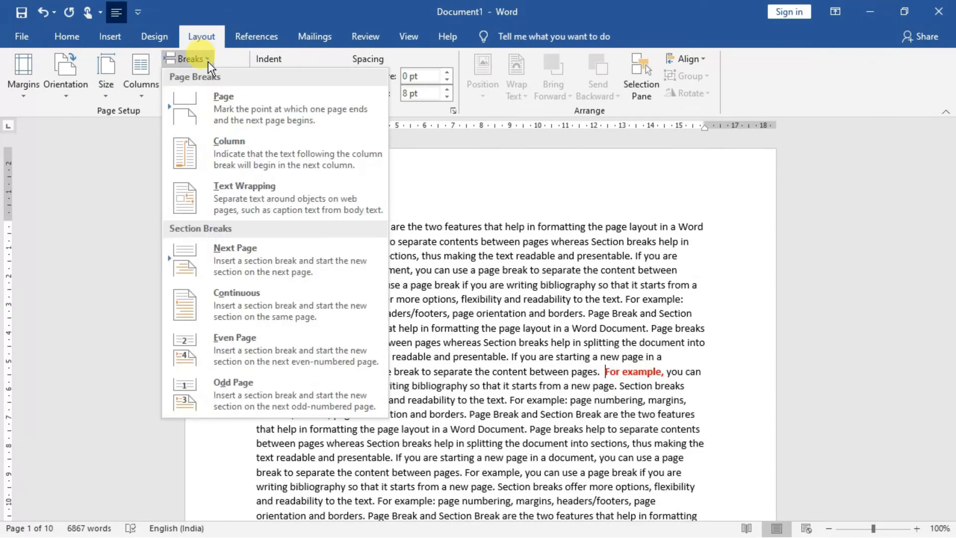
pyautogui.click(220, 307)
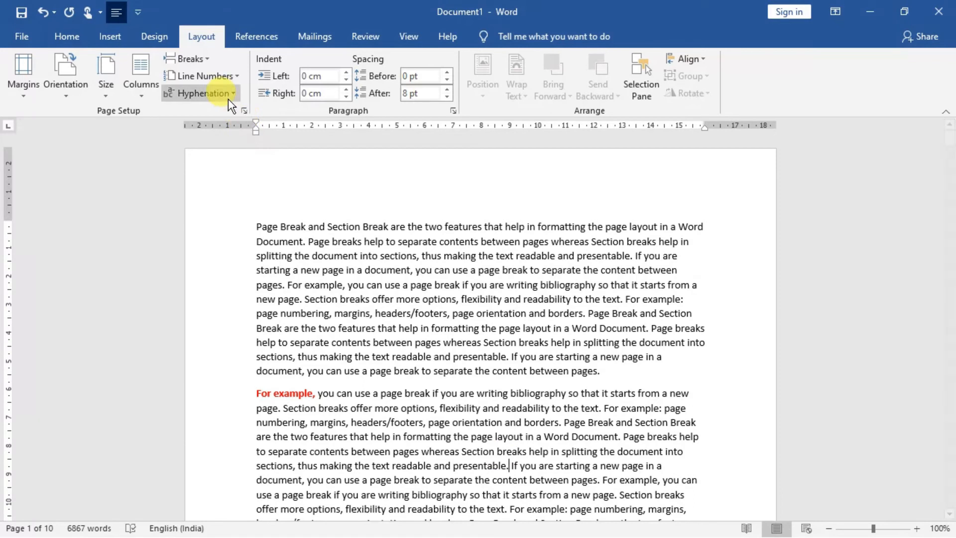
pyautogui.click(197, 62)
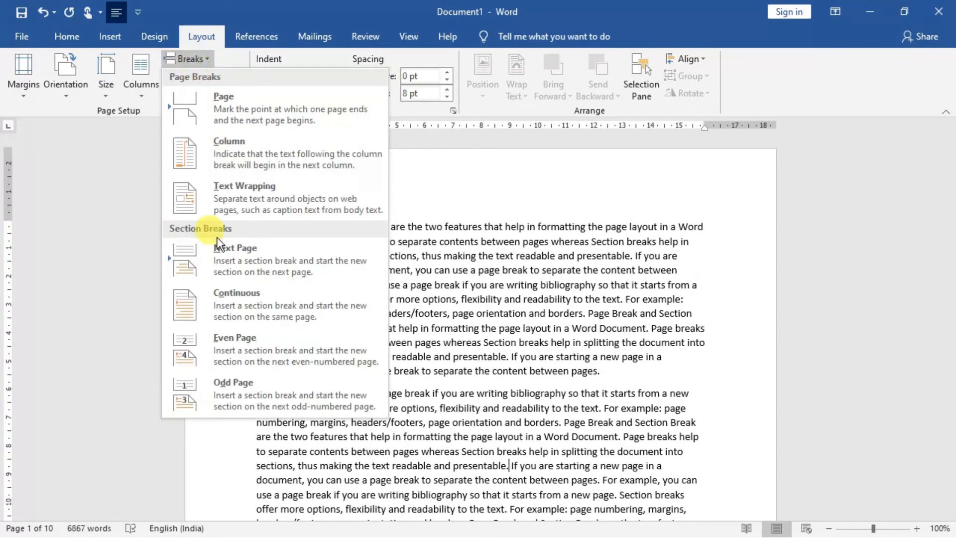
pyautogui.click(214, 307)
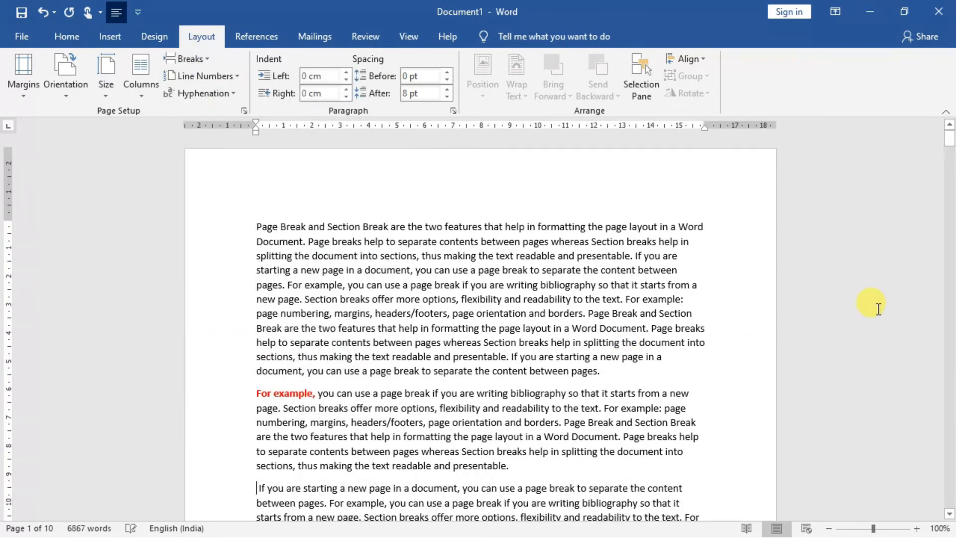
pyautogui.moveTo(946, 139); pyautogui.dragTo(946, 152)
pyautogui.click(579, 374)
pyautogui.click(199, 63)
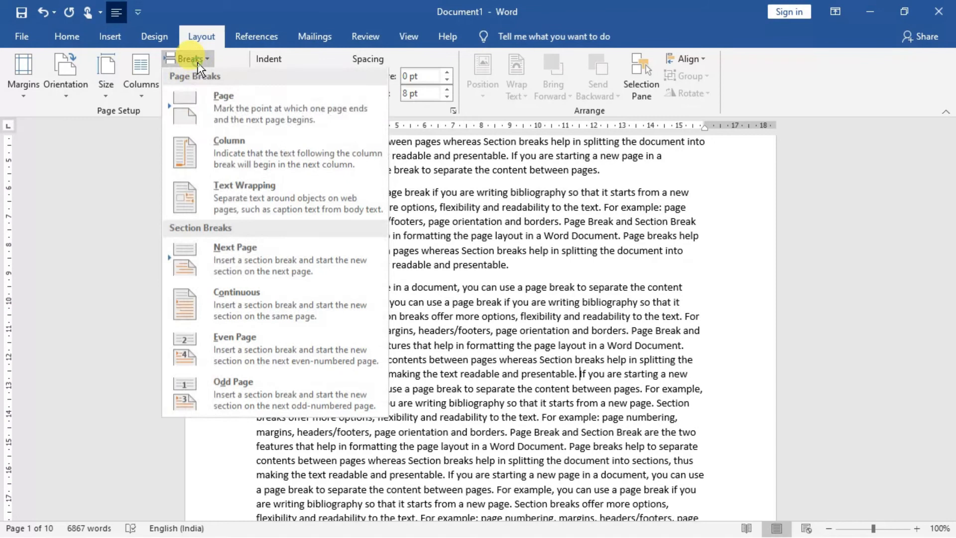
pyautogui.click(228, 313)
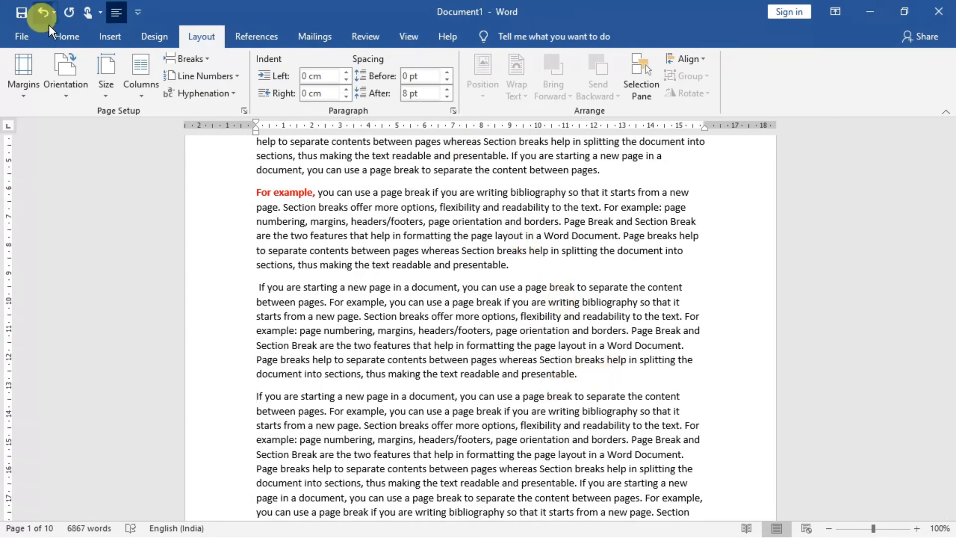
# Show the formatting marks and delete the three Continuous section breaks on the first page
pyautogui.click(59, 31)
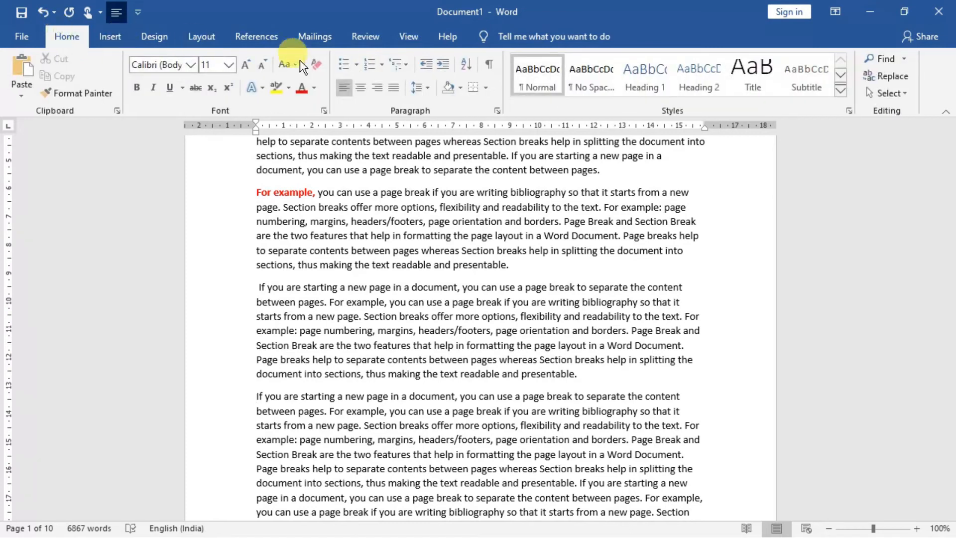
pyautogui.click(487, 66)
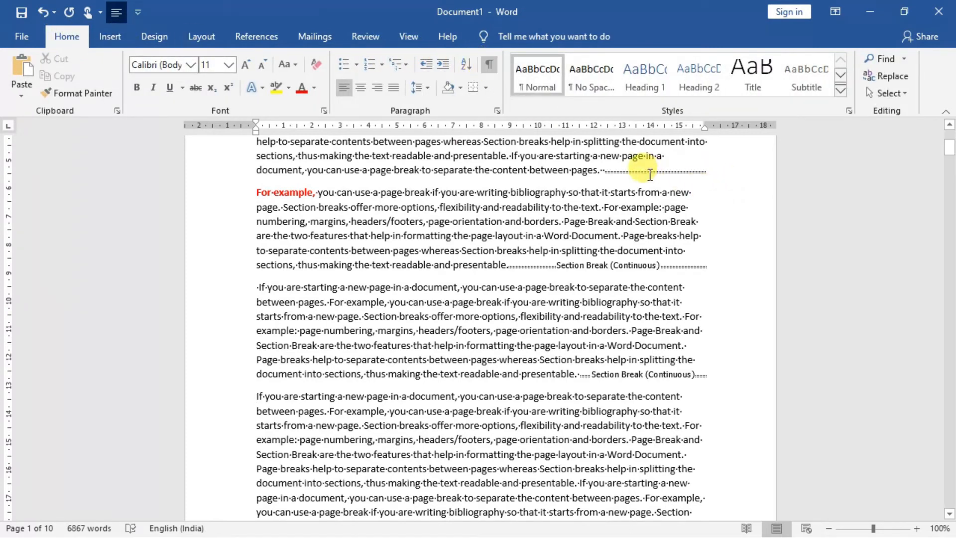
pyautogui.click(602, 171)
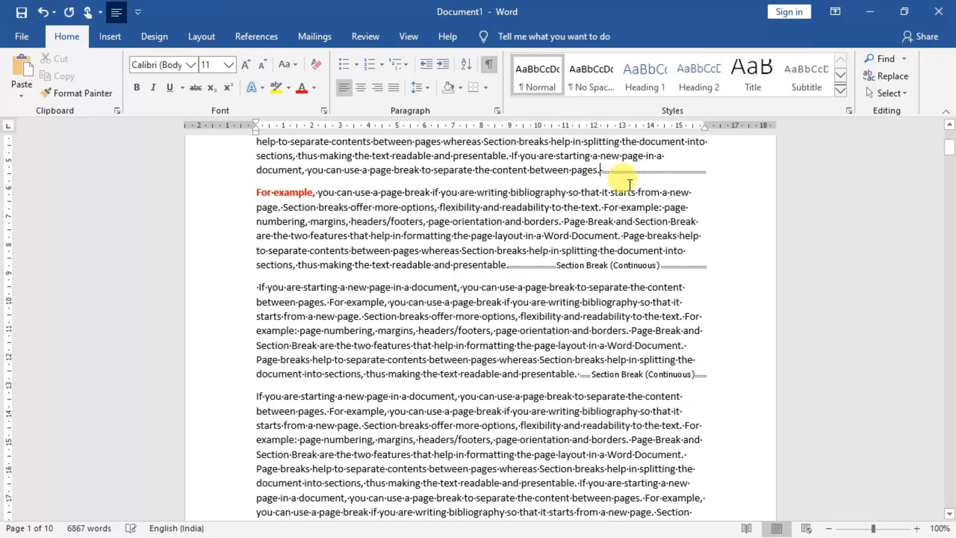
pyautogui.press('Delete')
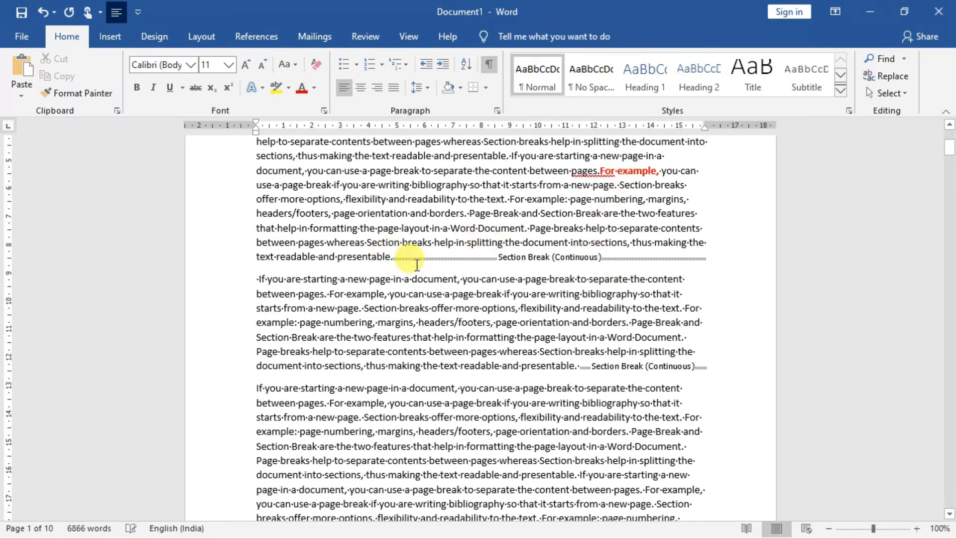
pyautogui.press('Delete')
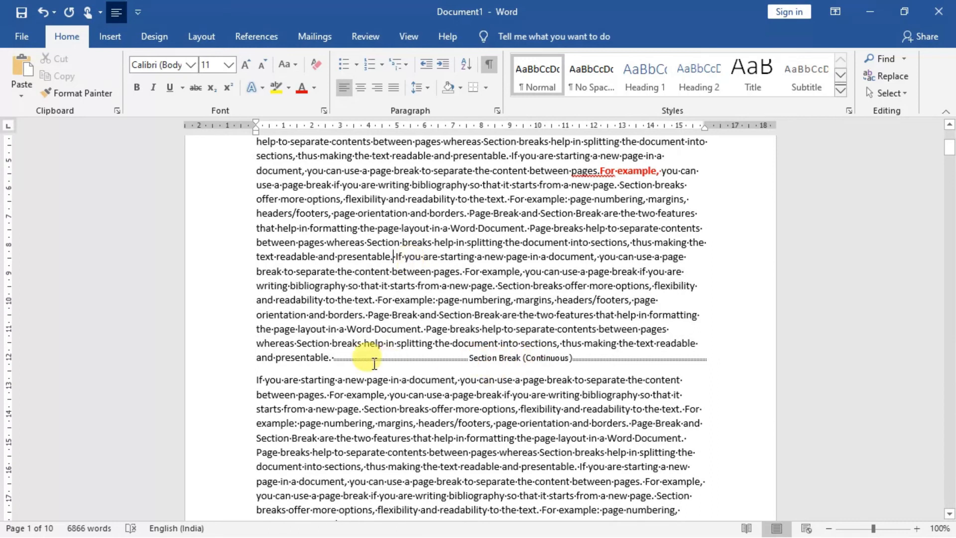
pyautogui.click(333, 358)
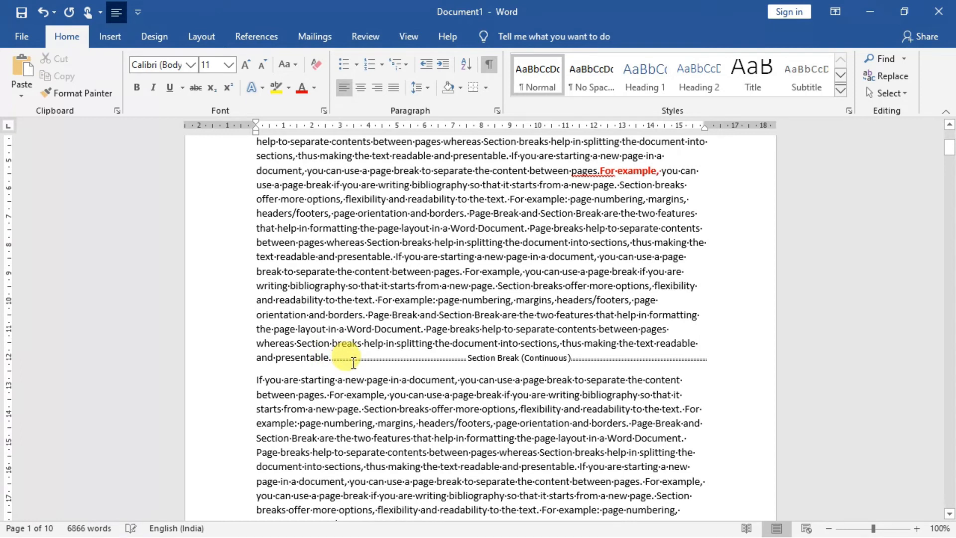
pyautogui.press('Delete')
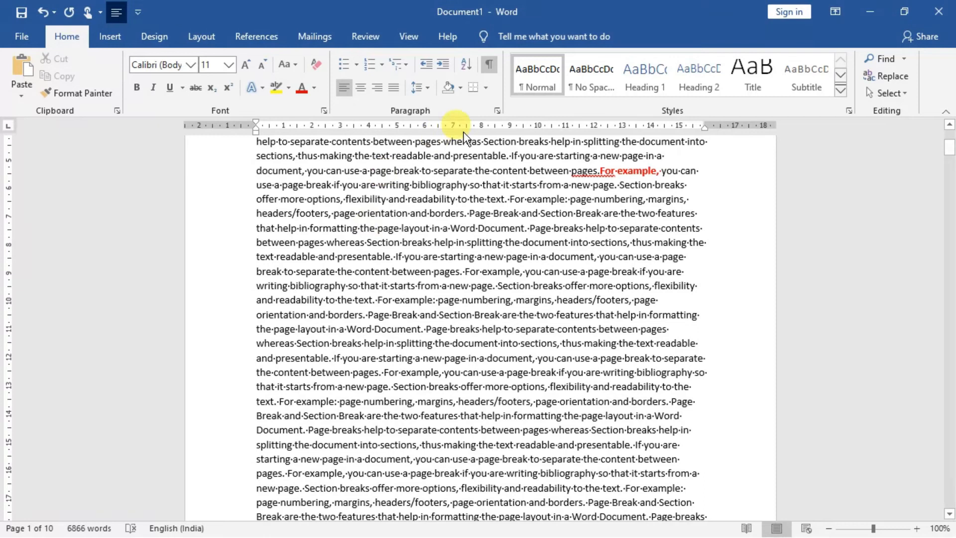
# Hide the formatting marks and insert an Even Page section break in front of the red "For example," text
pyautogui.click(602, 171)
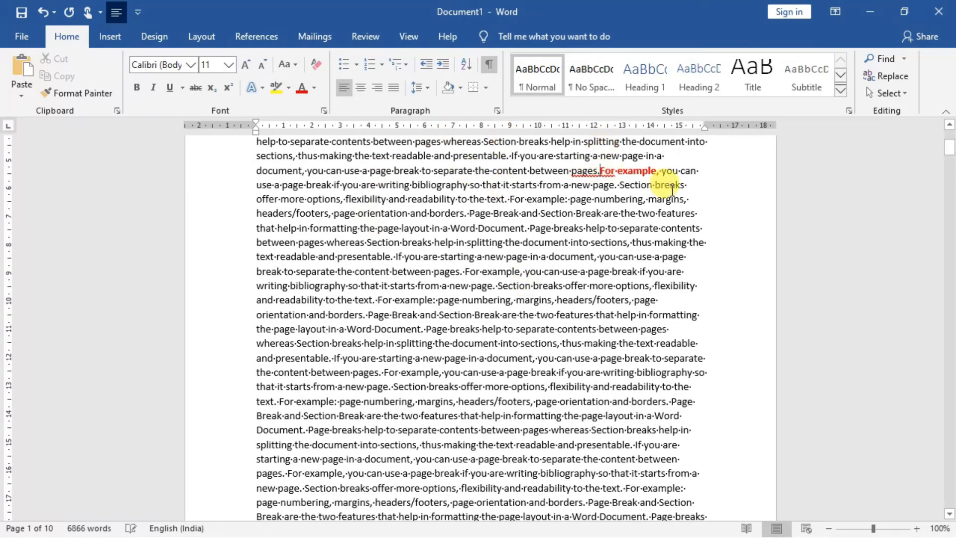
pyautogui.click(489, 64)
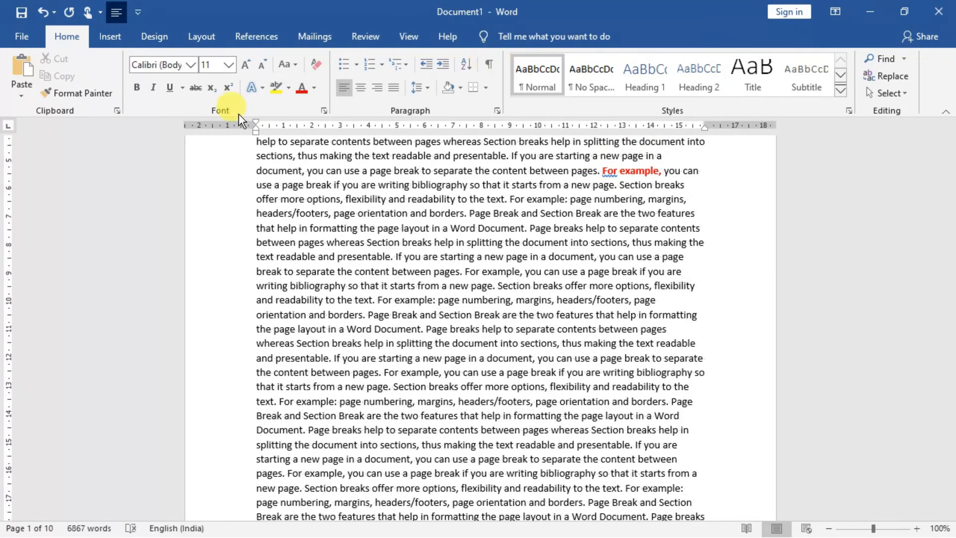
pyautogui.click(199, 35)
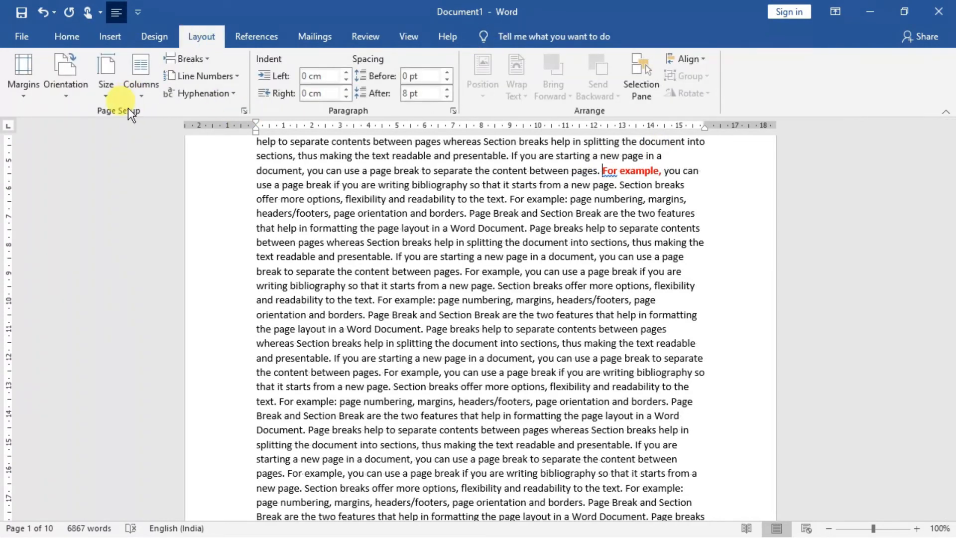
pyautogui.click(205, 58)
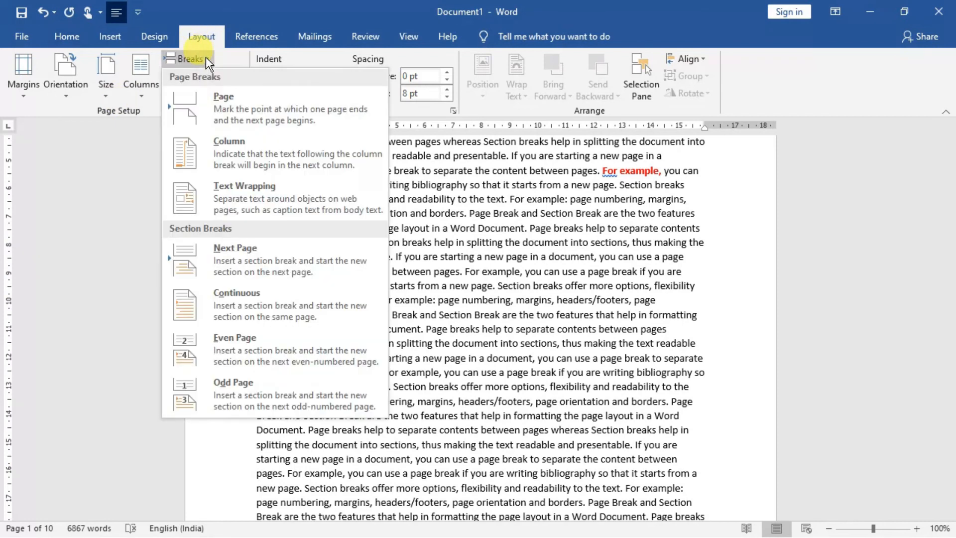
pyautogui.click(244, 342)
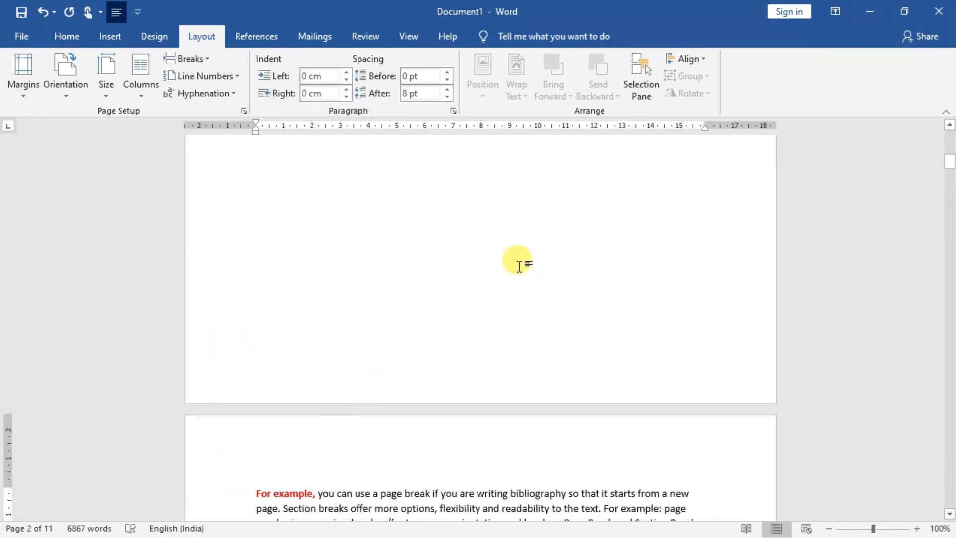
# Delete the Even Page section break after "the content between pages." on the first page
pyautogui.moveTo(950, 162); pyautogui.dragTo(948, 140)
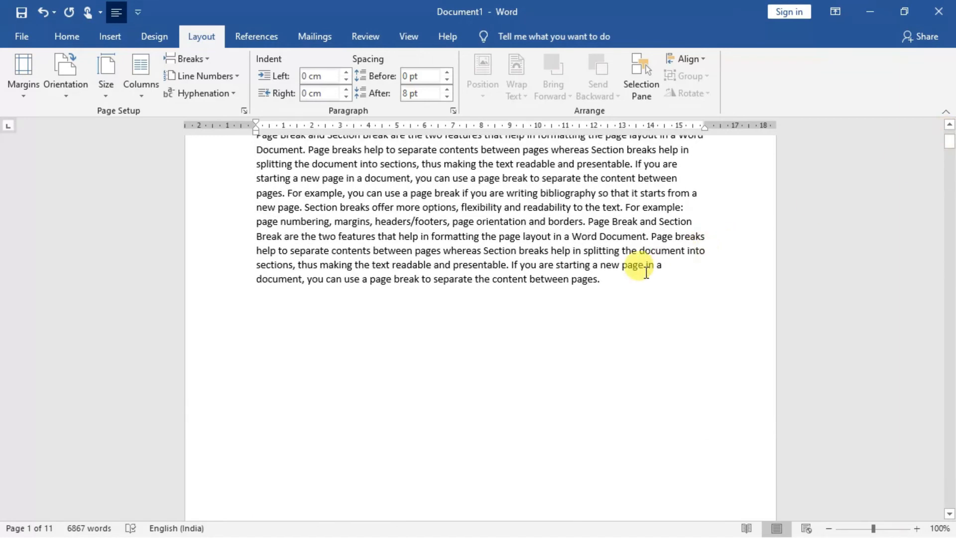
pyautogui.click(601, 279)
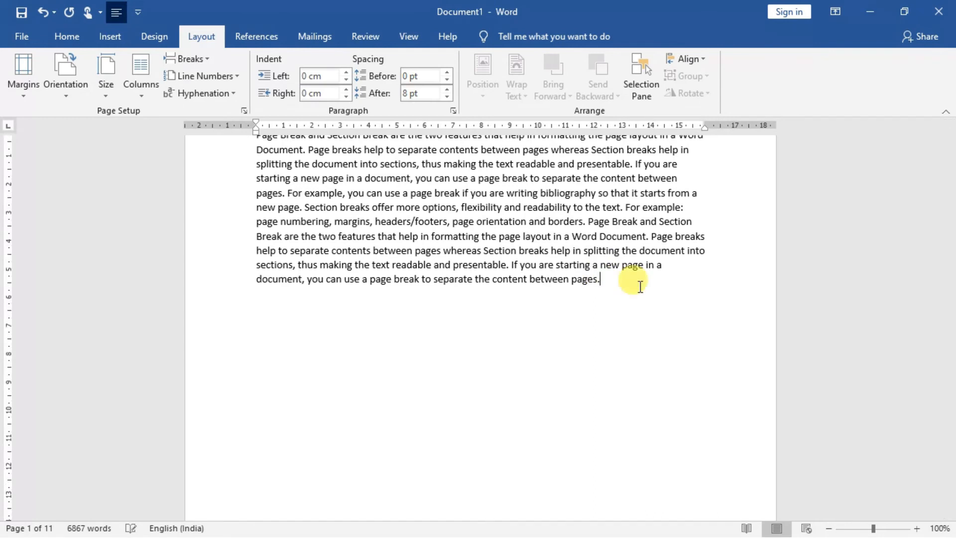
pyautogui.press('Delete')
# Insert an Odd Page section break in front of the red "For example," text and view the resulting page layout
pyautogui.moveTo(949, 130); pyautogui.dragTo(949, 139)
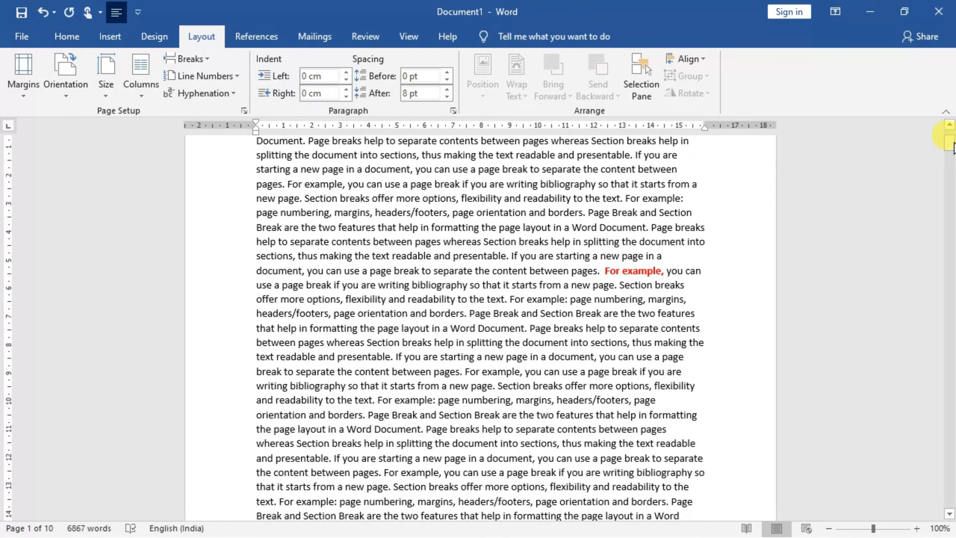
pyautogui.click(205, 58)
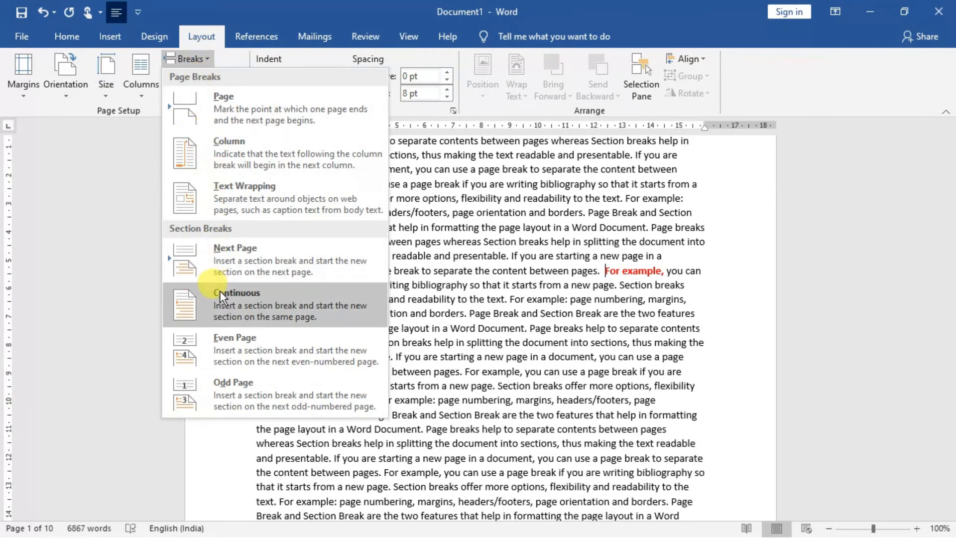
pyautogui.click(234, 389)
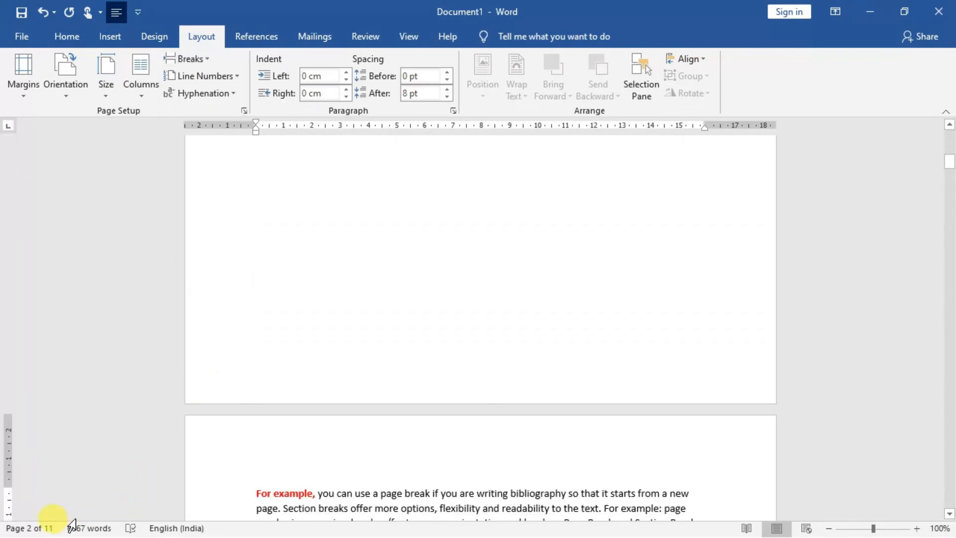
pyautogui.moveTo(953, 159); pyautogui.dragTo(952, 181)
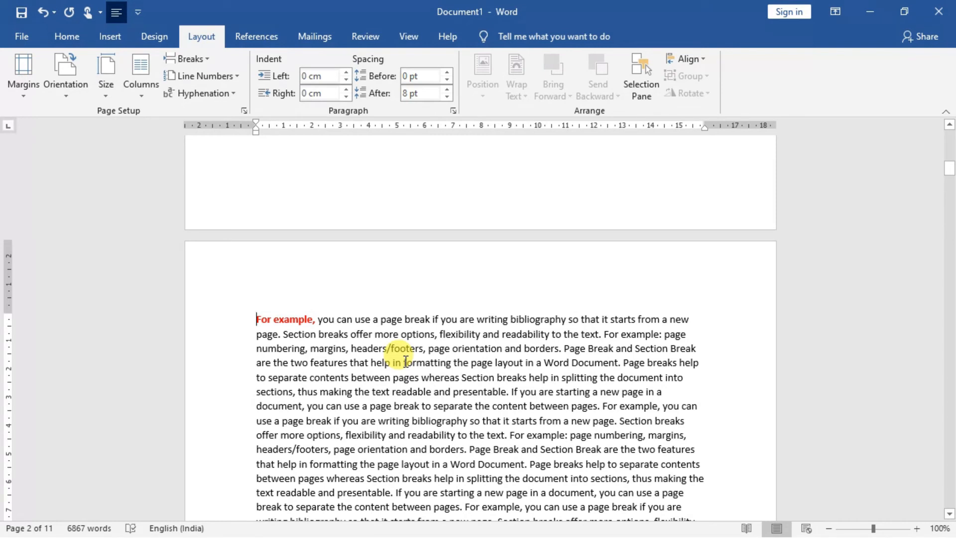
pyautogui.click(190, 58)
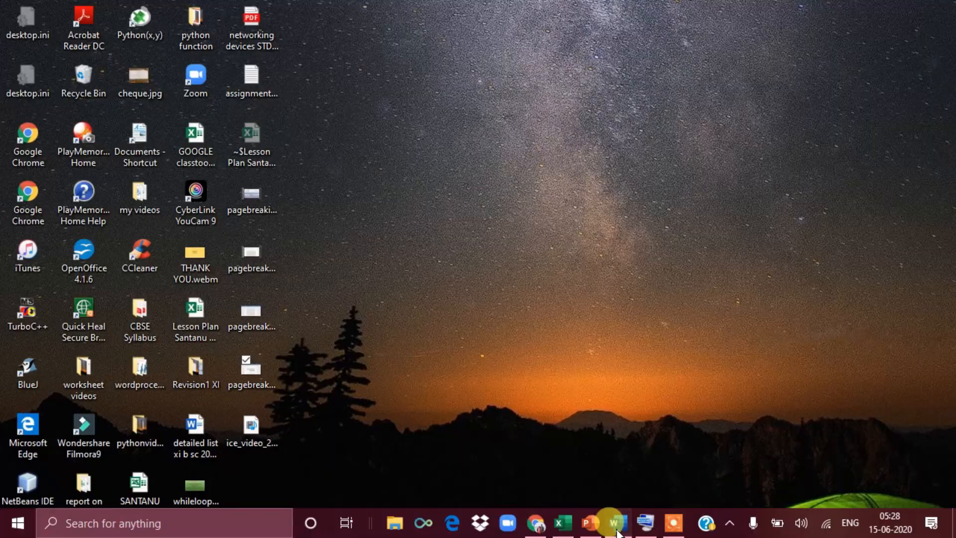
# Switch to the Word document and insert an Even Page section break in front of the red "For example," text
pyautogui.click(617, 529)
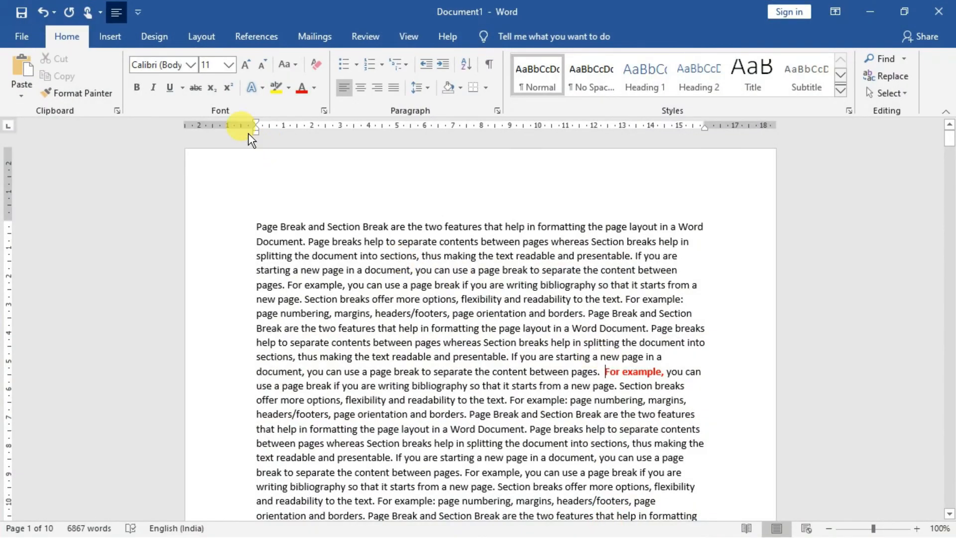
pyautogui.click(189, 36)
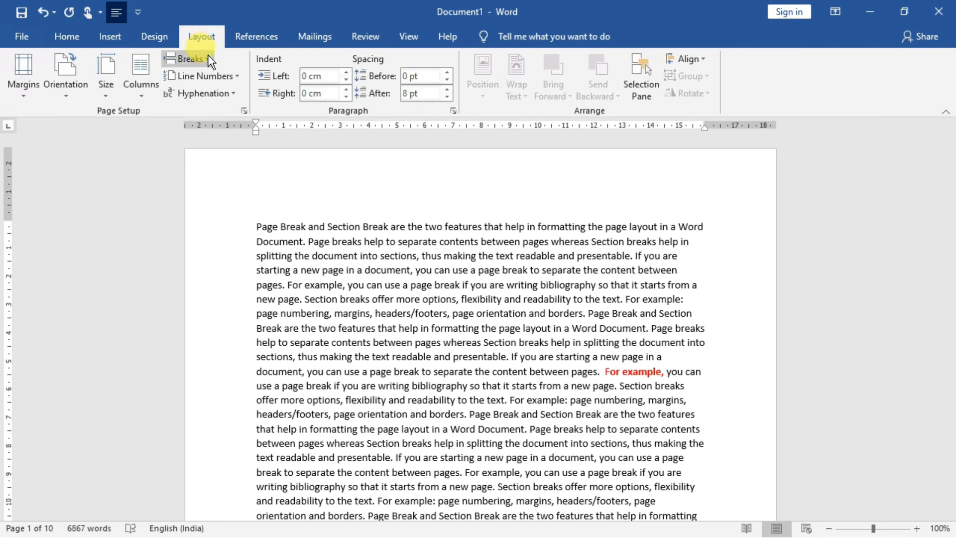
pyautogui.click(209, 59)
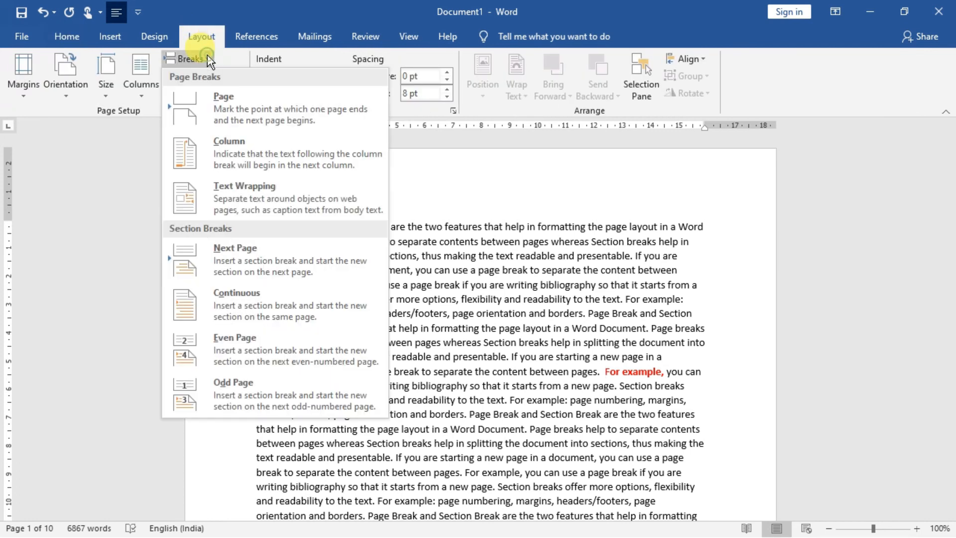
pyautogui.click(226, 345)
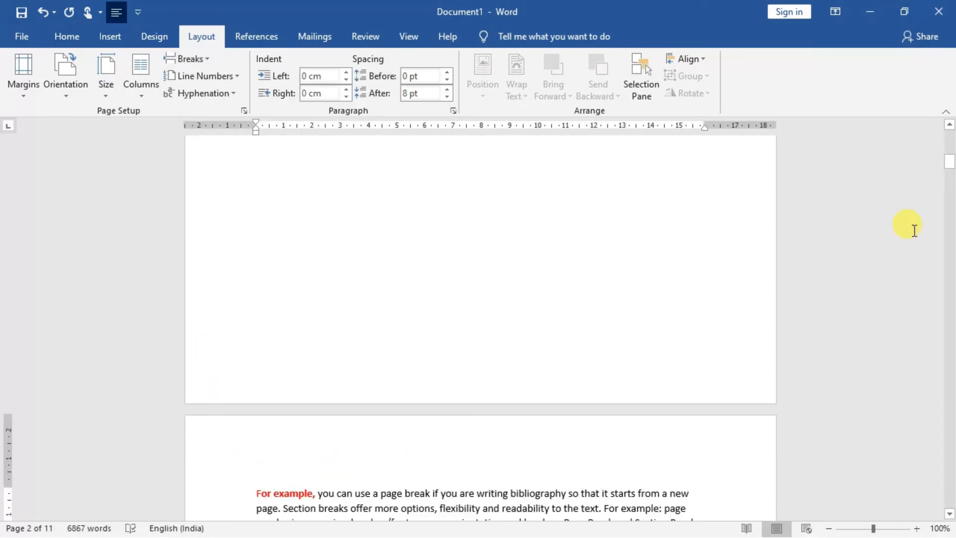
# Delete the Even Page section break so the red "For example," text rejoins the paragraph on the first page
pyautogui.moveTo(949, 169); pyautogui.dragTo(946, 142)
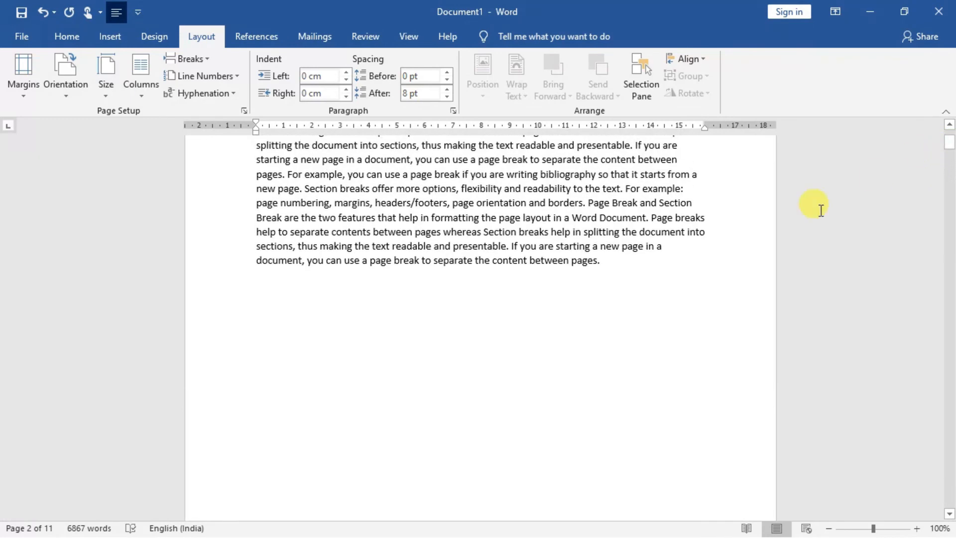
pyautogui.click(602, 263)
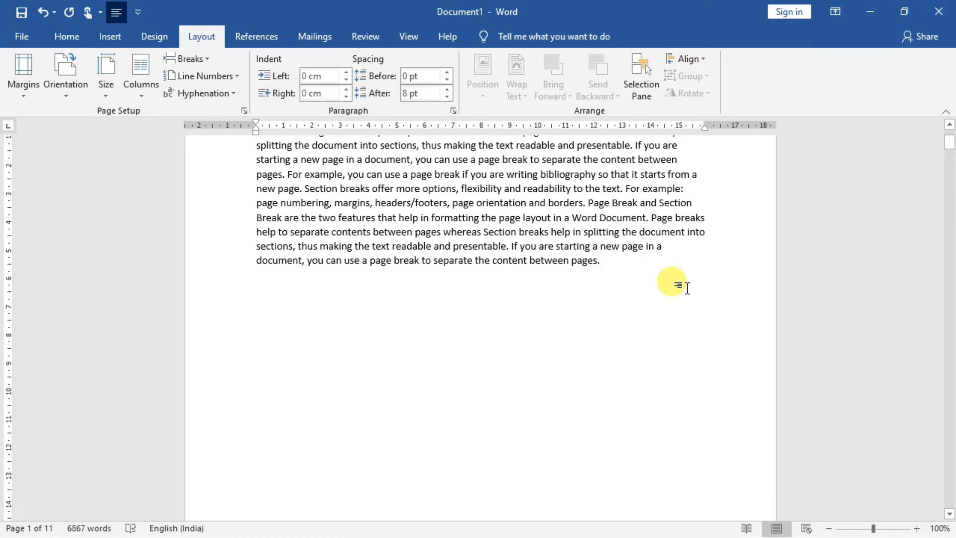
pyautogui.hotkey('ctrl', 'v')
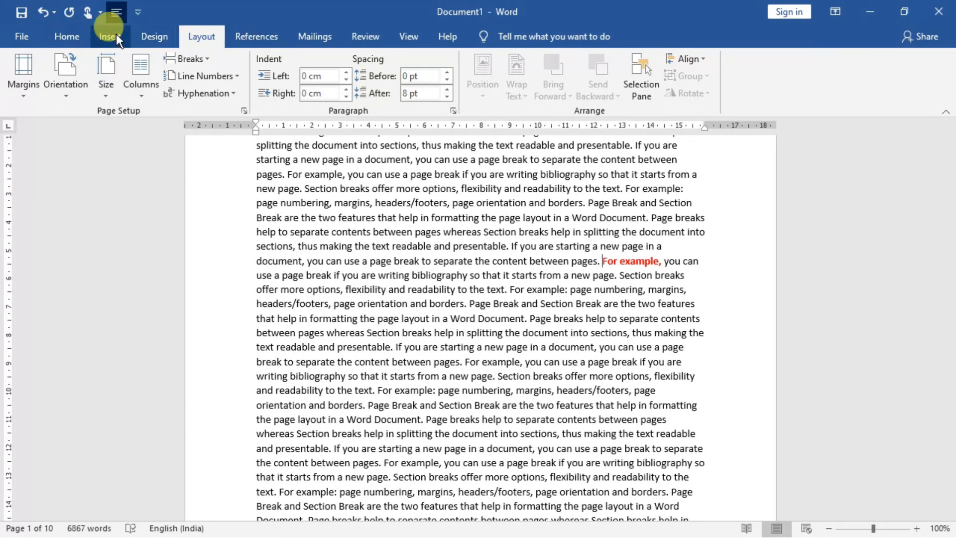
pyautogui.click(67, 37)
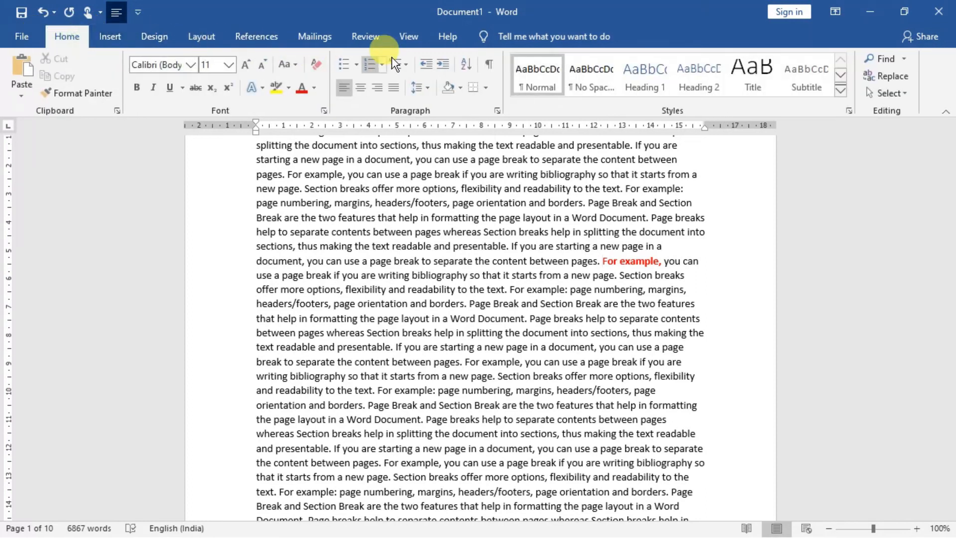
# Show the formatting marks and insert an Odd Page section break in front of the red "For example," text
pyautogui.click(488, 64)
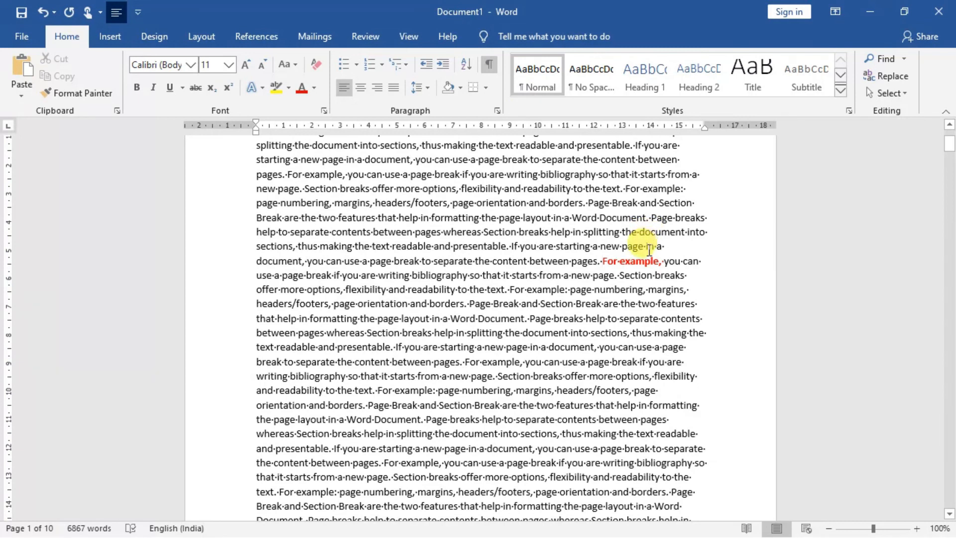
pyautogui.click(209, 39)
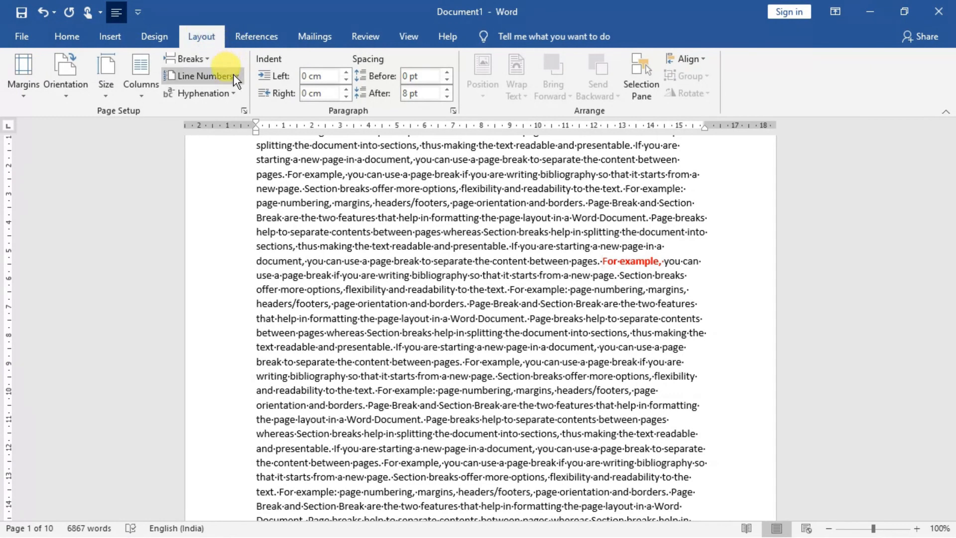
pyautogui.click(188, 59)
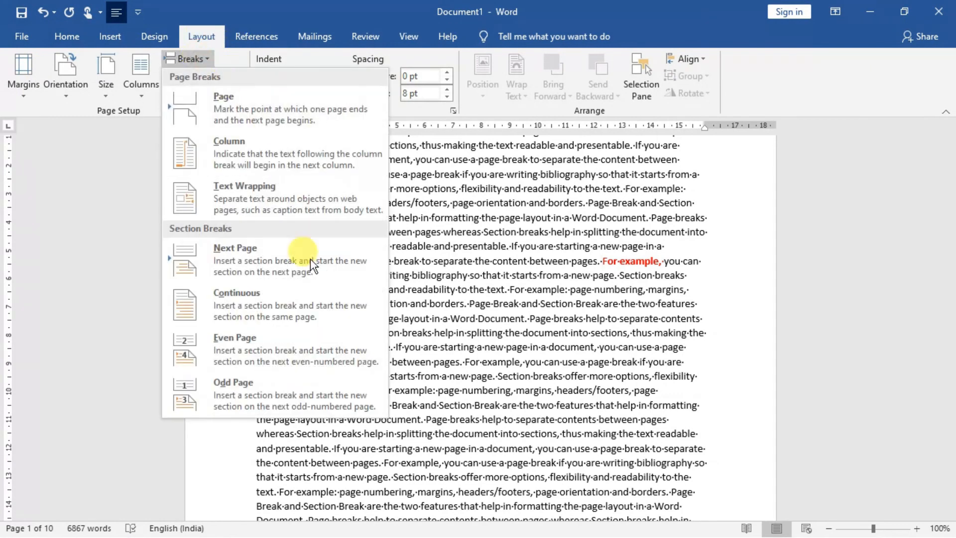
pyautogui.click(242, 403)
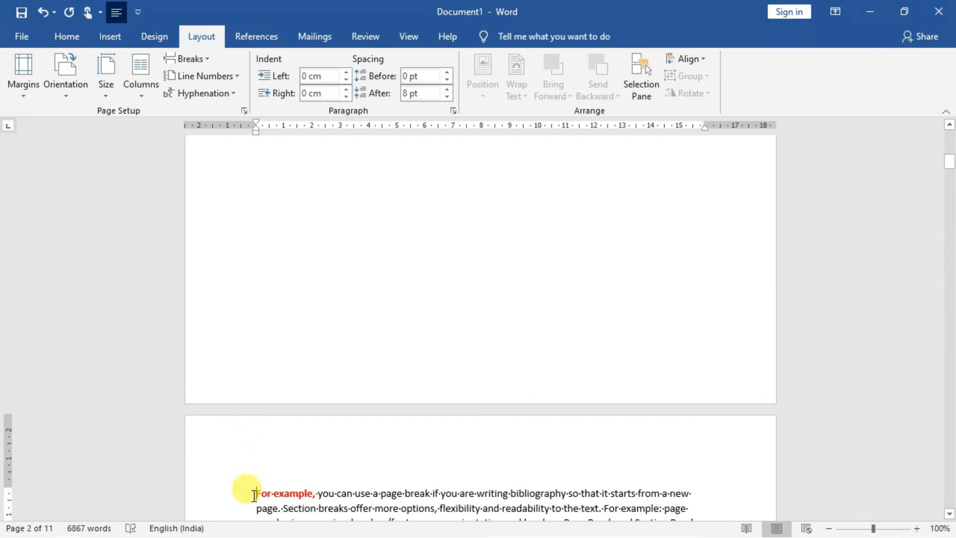
# Delete the Odd Page section break after "the content between pages." on the first page
pyautogui.moveTo(950, 159); pyautogui.dragTo(941, 124)
pyautogui.click(718, 374)
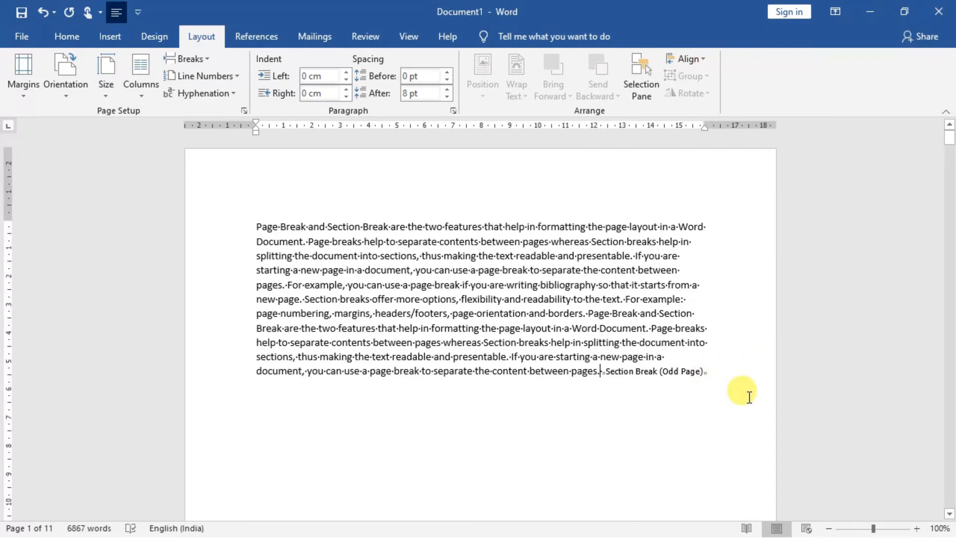
pyautogui.press('Delete')
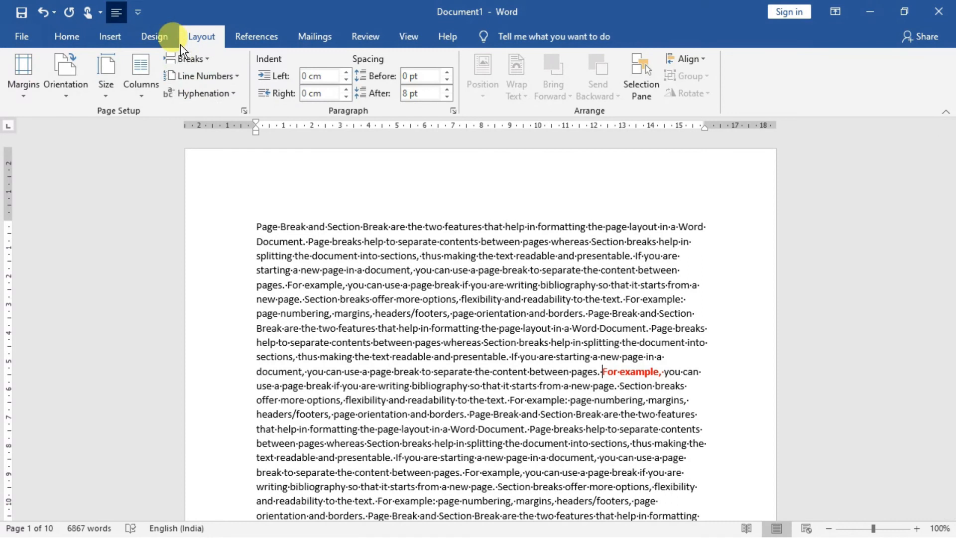
# Insert an Odd Page section break in front of the red "For example," text again, and delete it from the first page
pyautogui.click(205, 61)
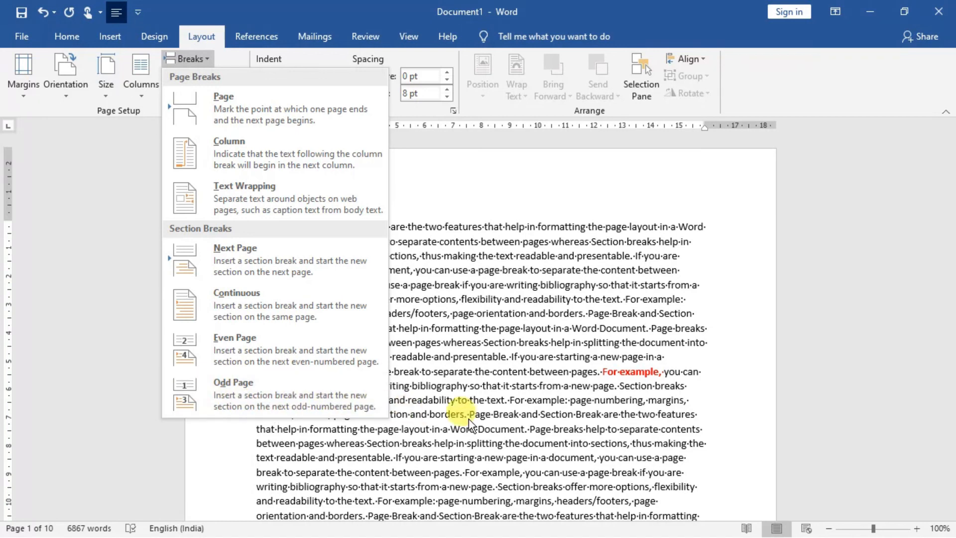
pyautogui.click(244, 390)
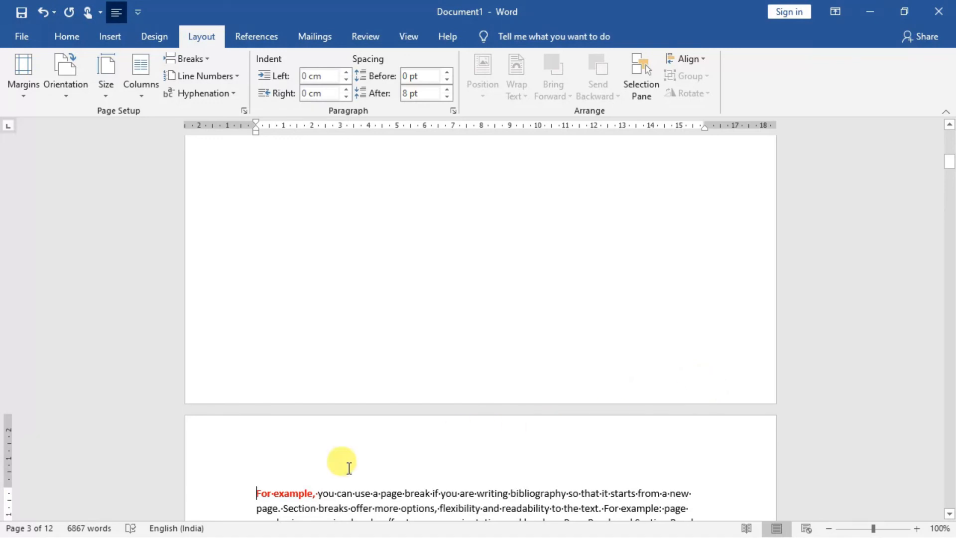
pyautogui.moveTo(949, 151); pyautogui.dragTo(949, 135)
pyautogui.click(704, 335)
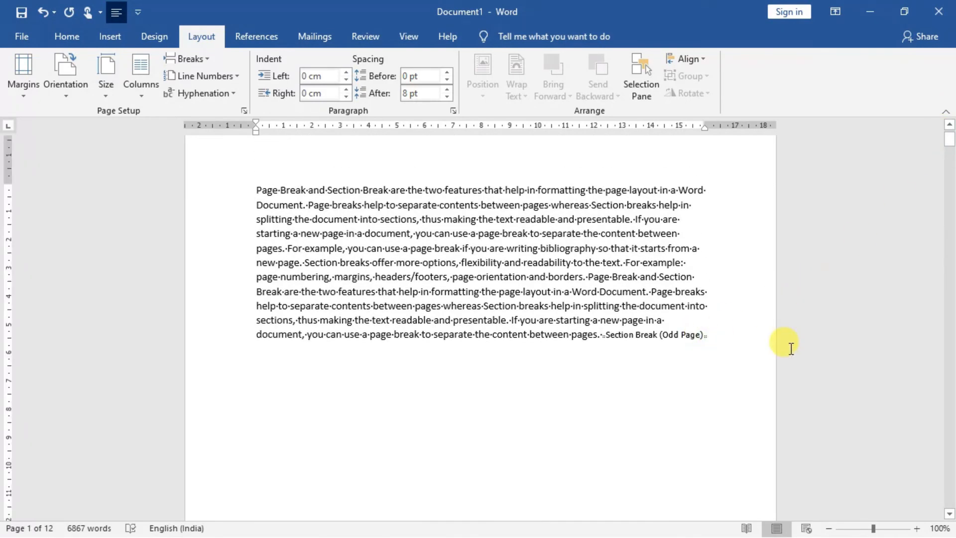
pyautogui.press('Delete')
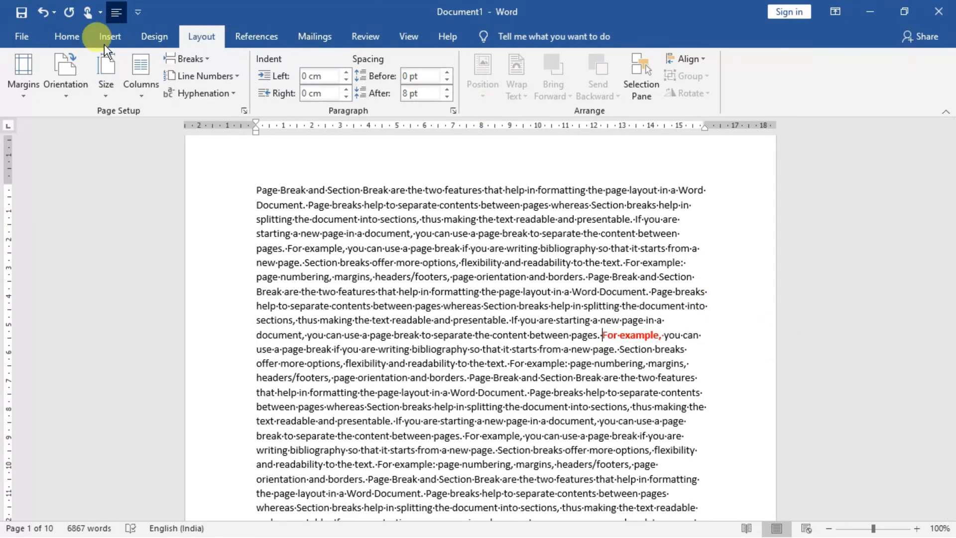
# Hide the formatting marks and insert an Odd Page section break in front of the red "For example," text
pyautogui.click(67, 36)
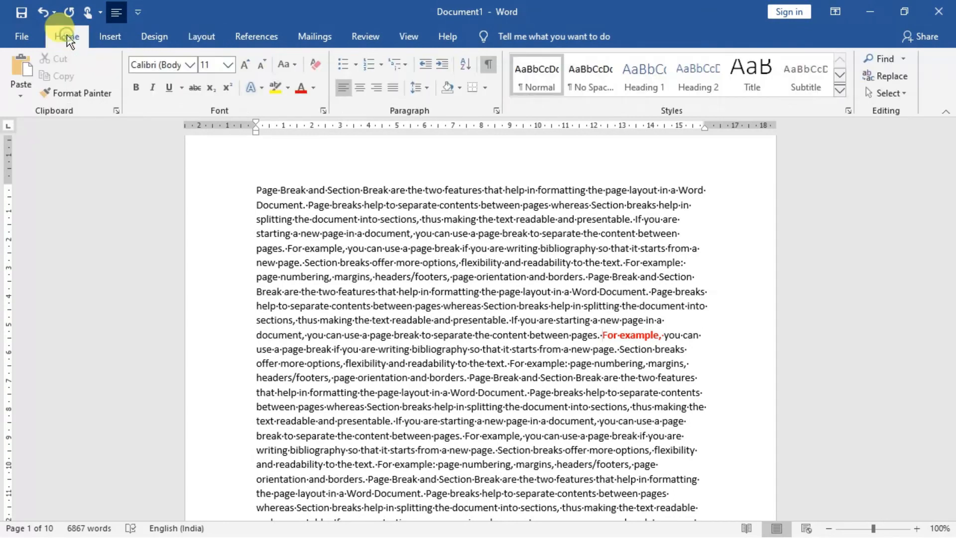
pyautogui.click(485, 70)
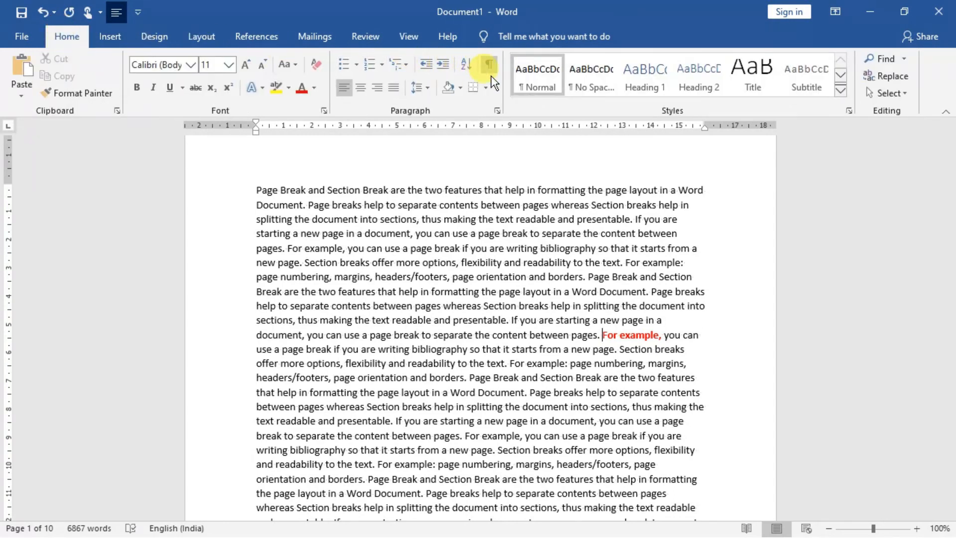
pyautogui.click(193, 37)
pyautogui.click(193, 58)
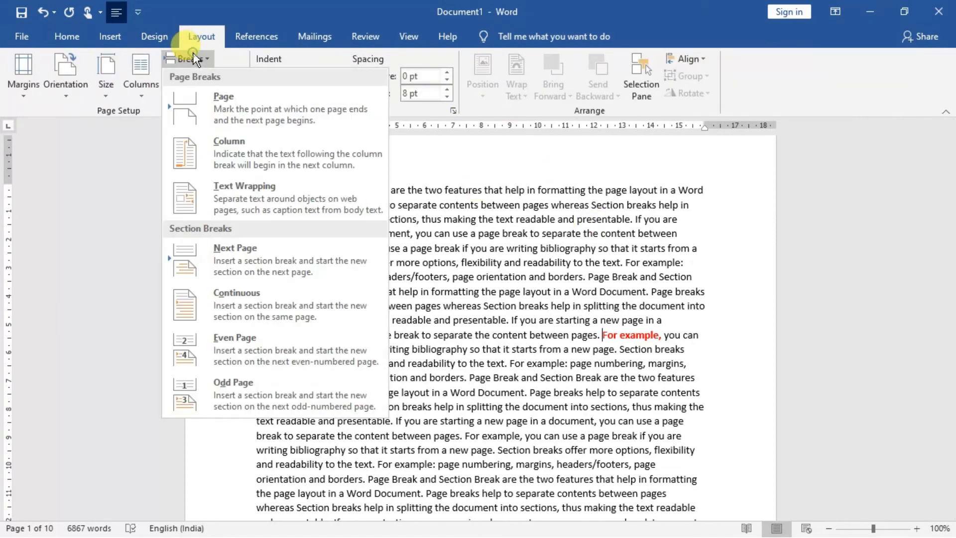
pyautogui.click(254, 395)
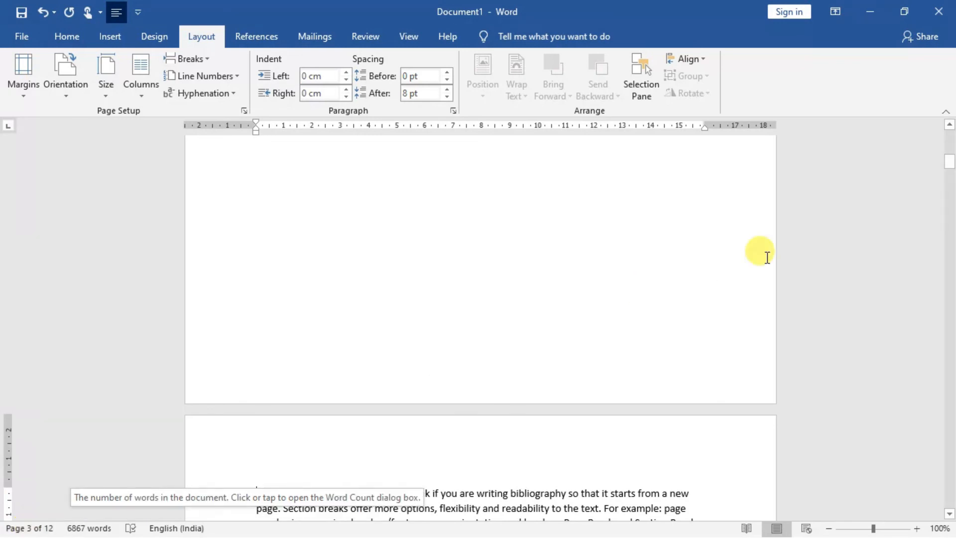
# Open the list of available page and section breaks
pyautogui.click(203, 56)
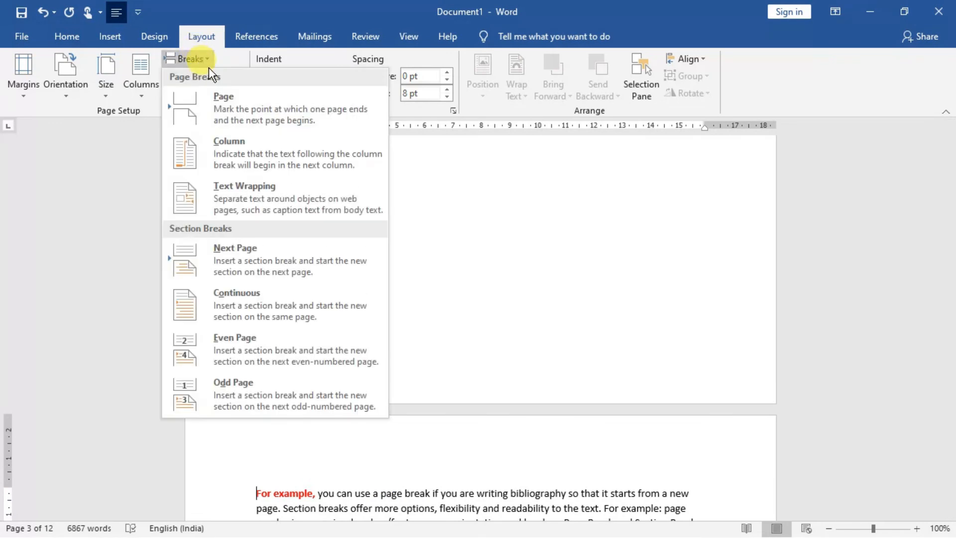